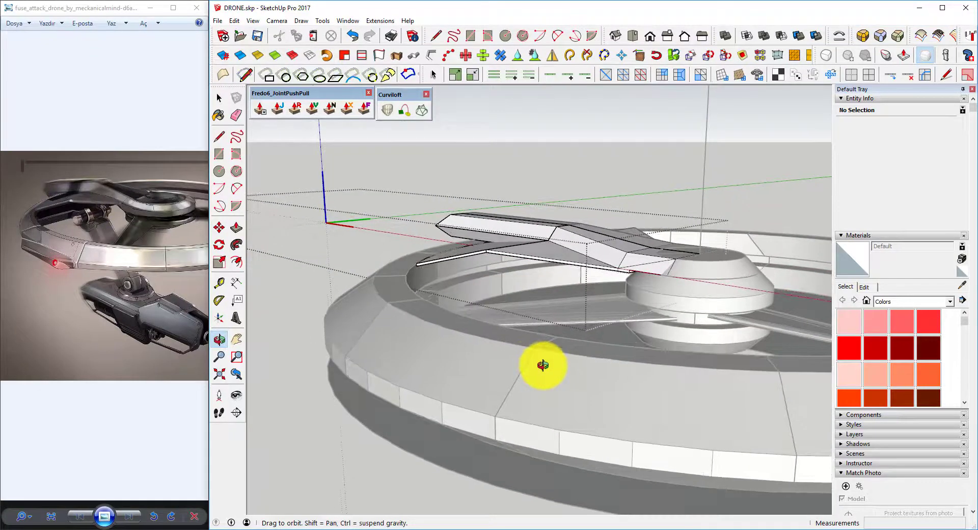
# Finish the first move of the arm plate's end edges, about 0.44 cm outward
pyautogui.press('space')
pyautogui.scroll(3, 509, 312)
pyautogui.scroll(3, 312, 201)
pyautogui.scroll(3, 579, 266)
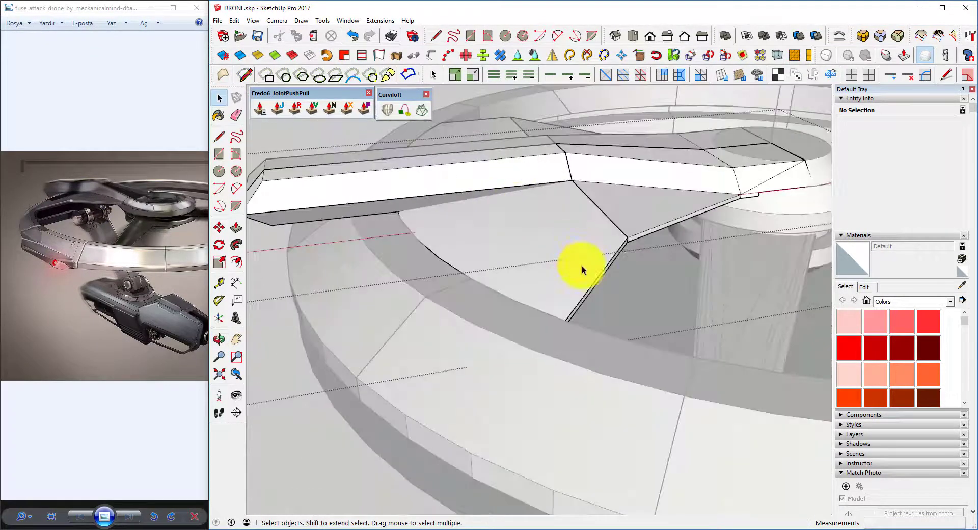
pyautogui.scroll(3, 482, 209)
pyautogui.moveTo(481, 209)
pyautogui.mouseDown(button='middle')
pyautogui.moveTo(459, 230)
pyautogui.moveTo(372, 188)
pyautogui.moveTo(421, 280)
pyautogui.mouseUp(button='middle')
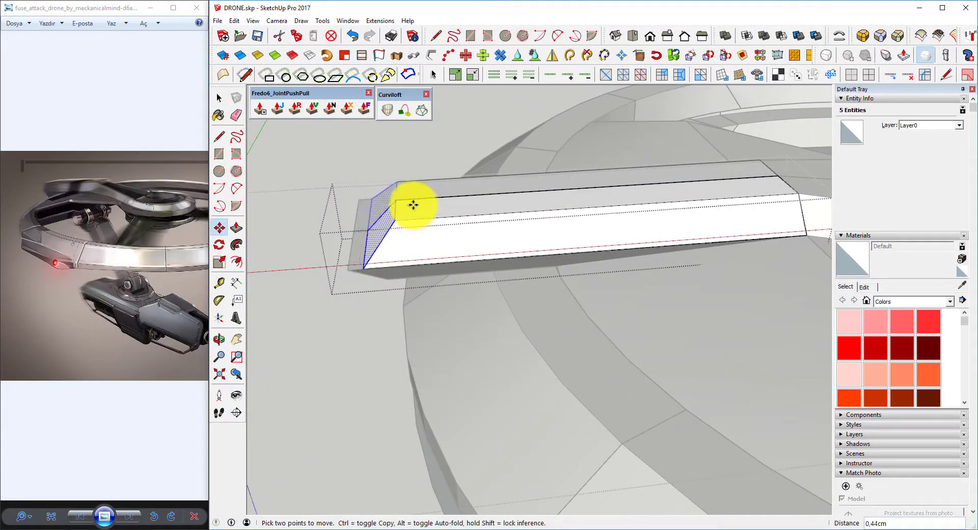
pyautogui.press('Return')
pyautogui.press('space')
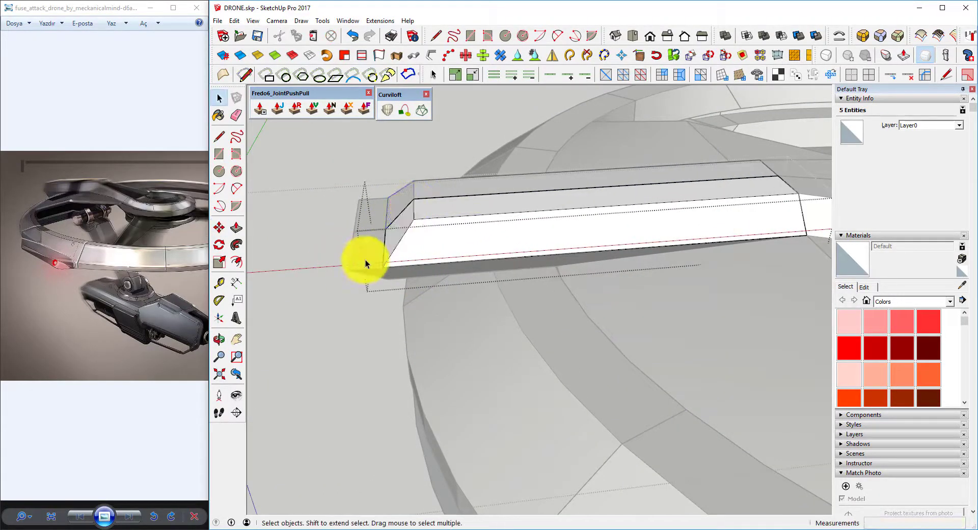
pyautogui.moveTo(365, 259); pyautogui.dragTo(463, 340, button='middle')
pyautogui.press('Escape')
pyautogui.press('Escape')
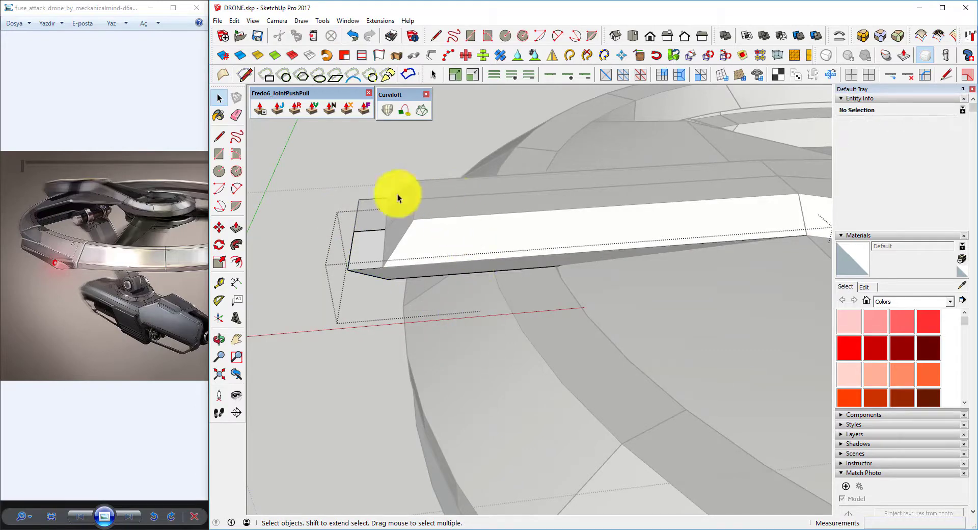
# Move the arm plate's end edges a further 0.84 cm, then orbit to check the angled tip
pyautogui.press('m')
pyautogui.click(453, 244)
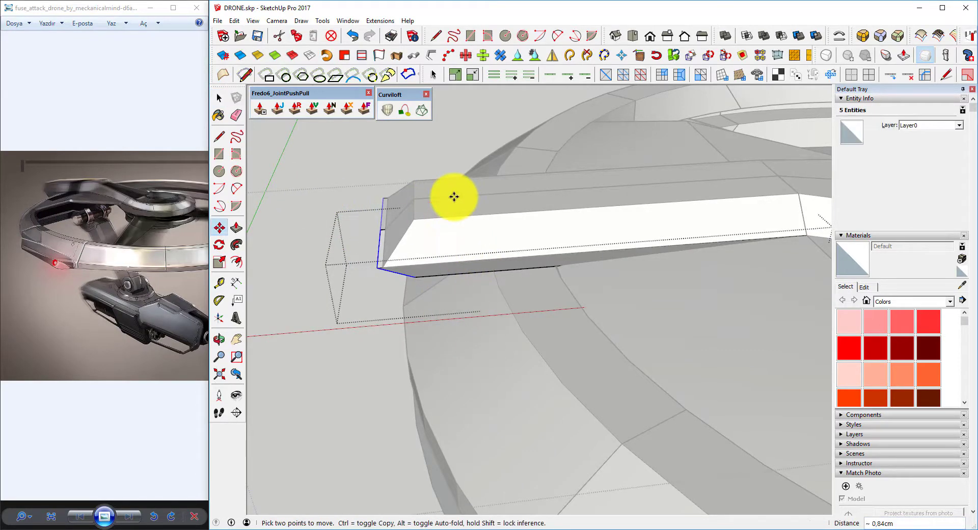
pyautogui.click(454, 197)
pyautogui.press('space')
pyautogui.moveTo(490, 211); pyautogui.dragTo(500, 264, button='middle')
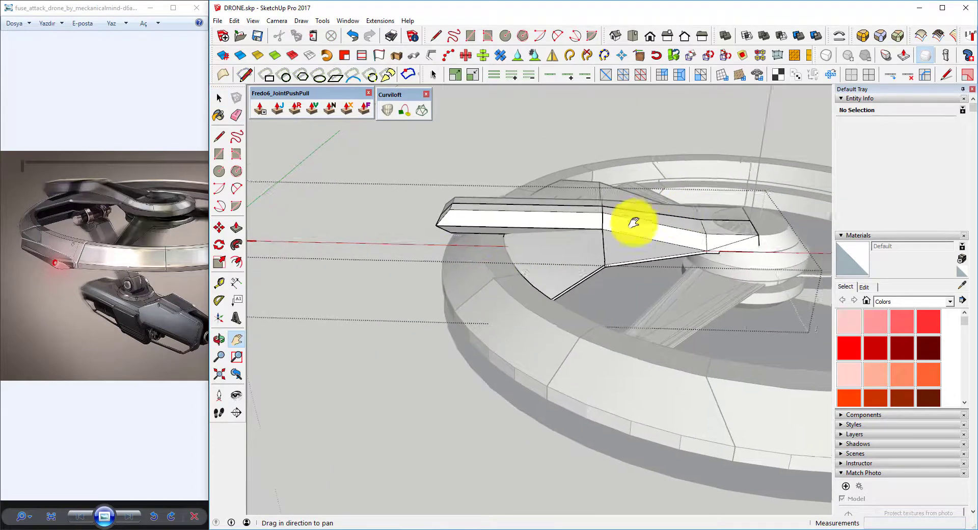
pyautogui.moveTo(631, 218)
pyautogui.mouseDown(button='middle')
pyautogui.moveTo(579, 319)
pyautogui.moveTo(527, 240)
pyautogui.moveTo(538, 310)
pyautogui.moveTo(561, 218)
pyautogui.moveTo(618, 197)
pyautogui.moveTo(571, 198)
pyautogui.moveTo(510, 242)
pyautogui.mouseUp(button='middle')
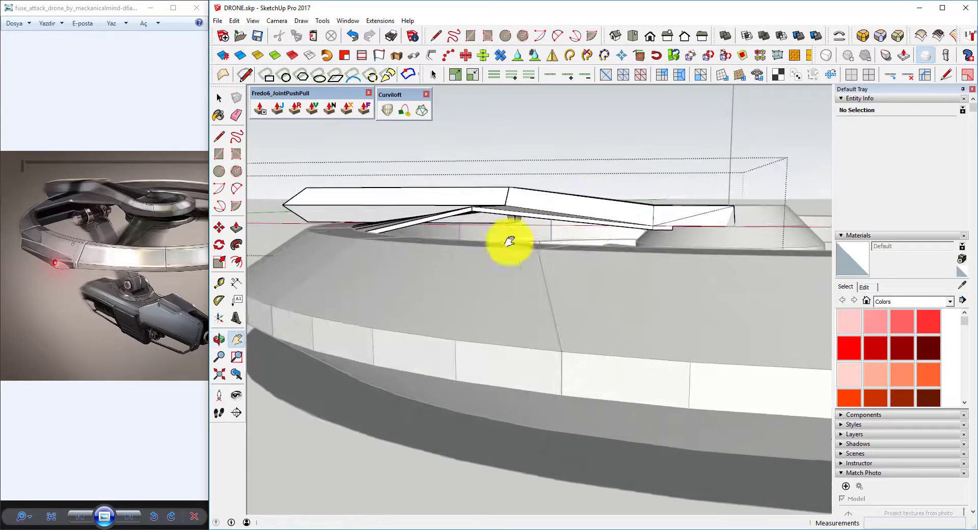
pyautogui.moveTo(433, 245)
pyautogui.mouseDown(button='middle')
pyautogui.moveTo(494, 283)
pyautogui.moveTo(375, 224)
pyautogui.moveTo(364, 246)
pyautogui.moveTo(399, 247)
pyautogui.moveTo(421, 199)
pyautogui.mouseUp(button='middle')
# Hide the solid group on the right that overlaps the arm plate
pyautogui.scroll(3, 421, 203)
pyautogui.scroll(5, 459, 264)
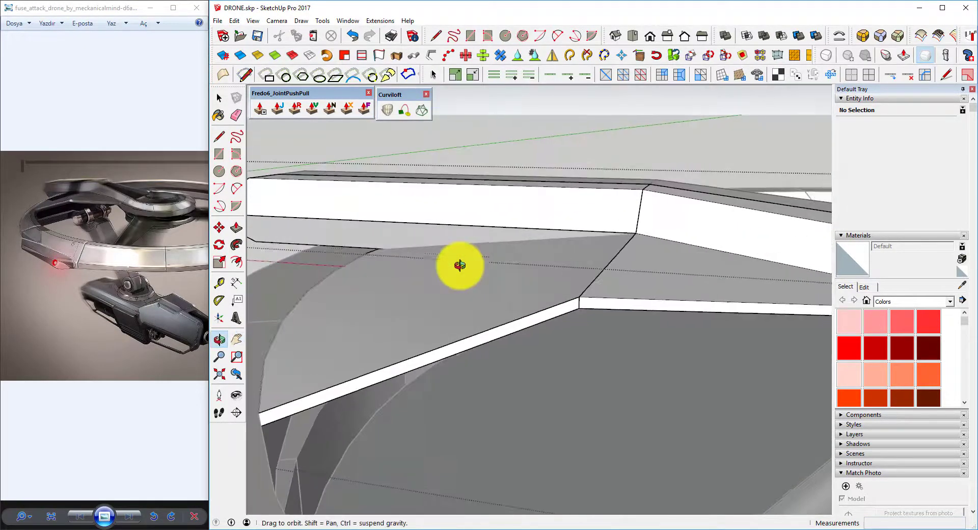
pyautogui.scroll(-2, 459, 255)
pyautogui.click(512, 260)
pyautogui.scroll(-3, 504, 264)
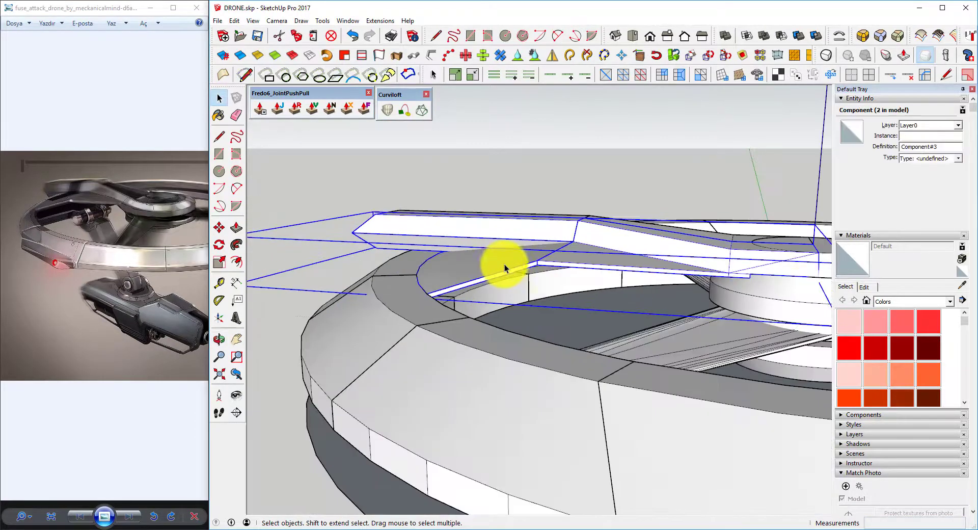
pyautogui.scroll(2, 504, 254)
pyautogui.click(503, 253)
pyautogui.scroll(3, 560, 260)
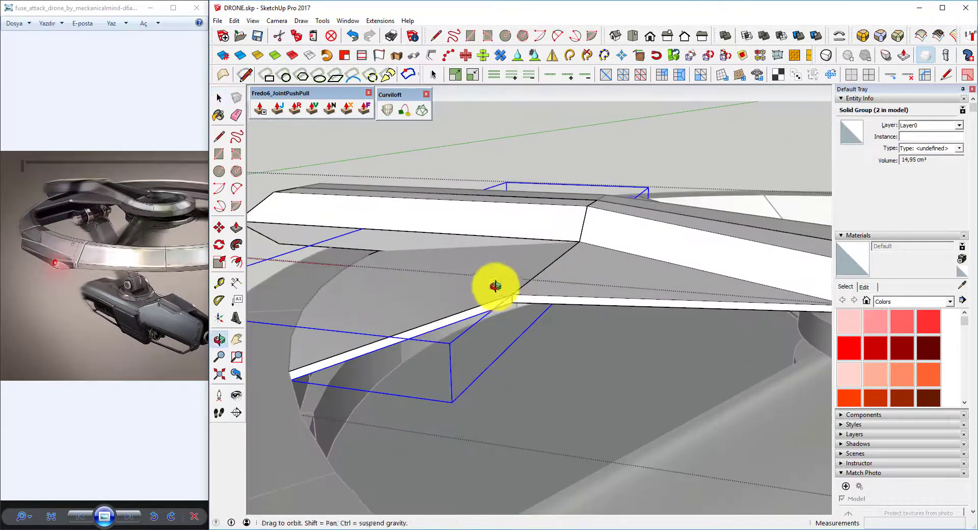
pyautogui.moveTo(498, 286)
pyautogui.mouseDown(button='middle')
pyautogui.moveTo(507, 244)
pyautogui.moveTo(531, 264)
pyautogui.mouseUp(button='middle')
pyautogui.scroll(3, 494, 313)
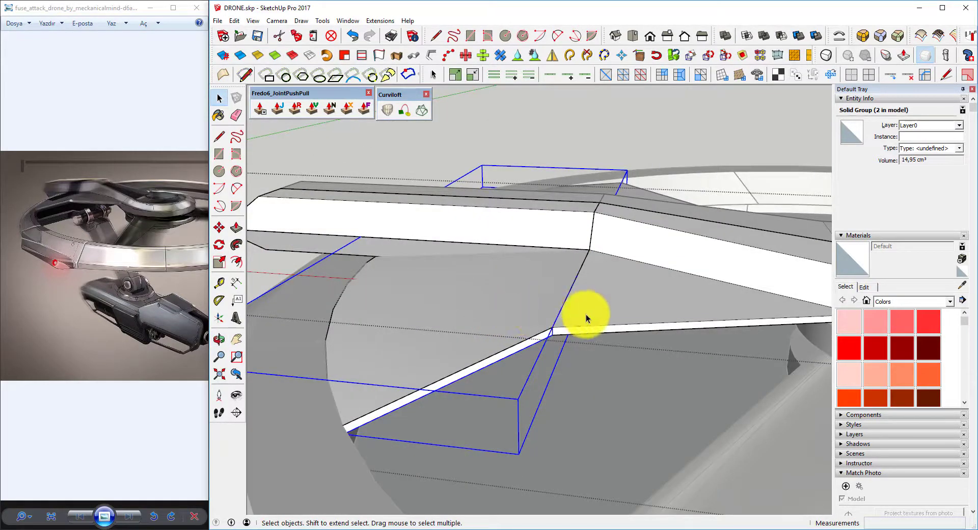
pyautogui.click(636, 274)
pyautogui.rightClick(640, 262)
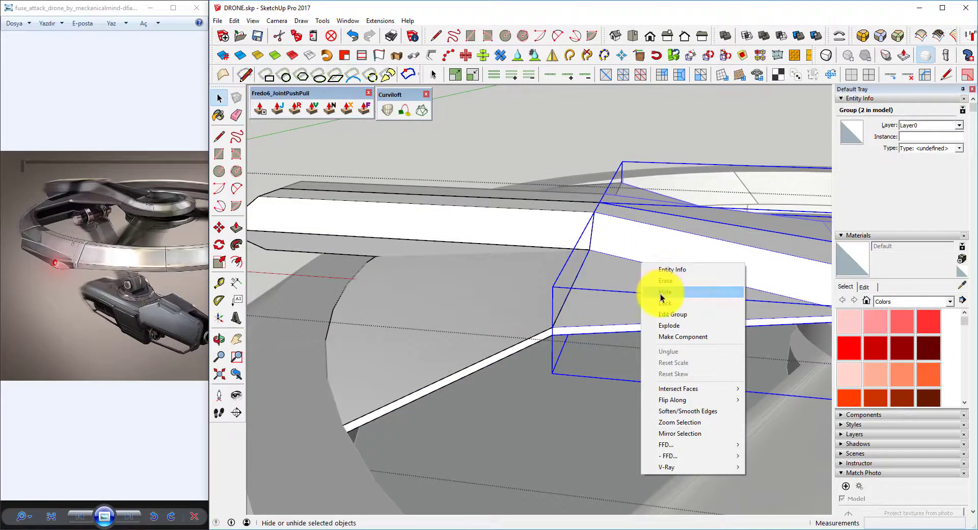
pyautogui.click(656, 284)
# Lock and then unlock the slab group
pyautogui.click(513, 231)
pyautogui.rightClick(589, 214)
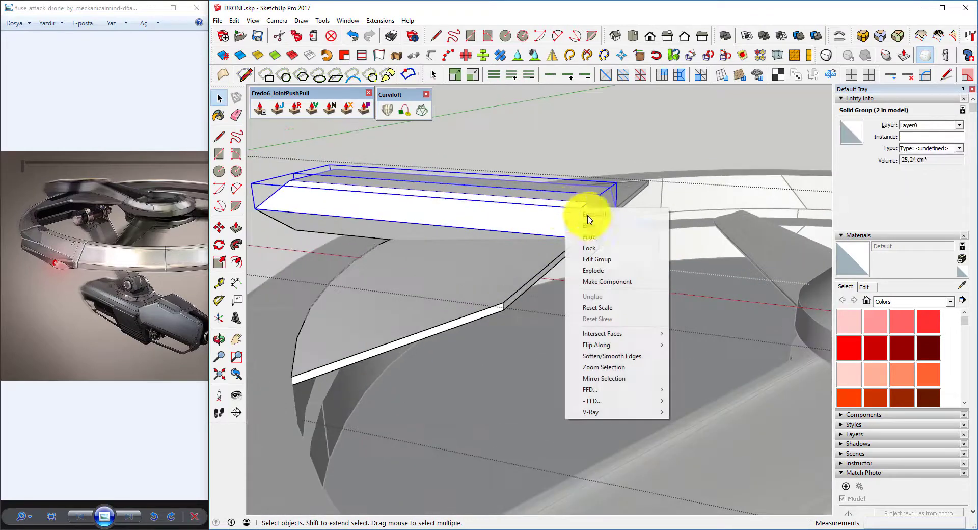
pyautogui.click(600, 246)
pyautogui.rightClick(564, 223)
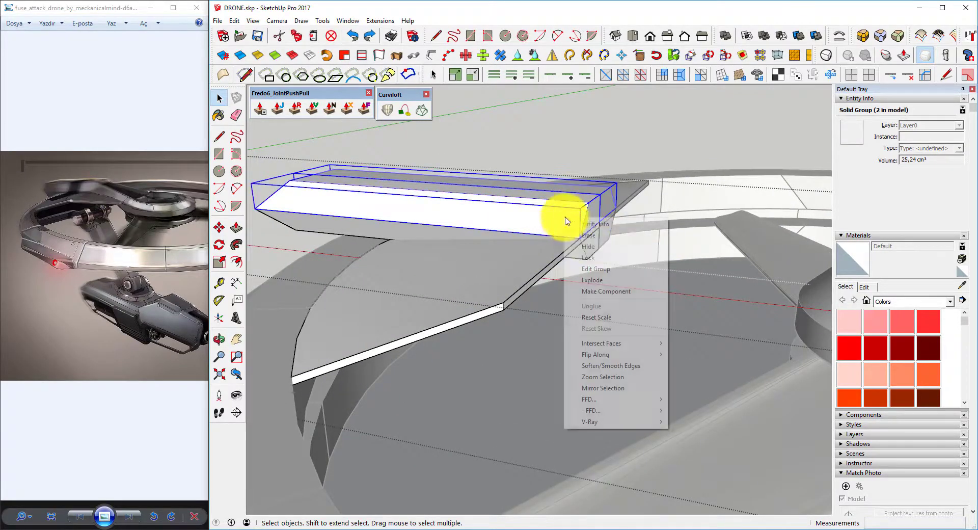
pyautogui.click(585, 246)
pyautogui.moveTo(585, 246)
pyautogui.mouseDown(button='middle')
pyautogui.moveTo(531, 274)
pyautogui.moveTo(587, 260)
pyautogui.mouseUp(button='middle')
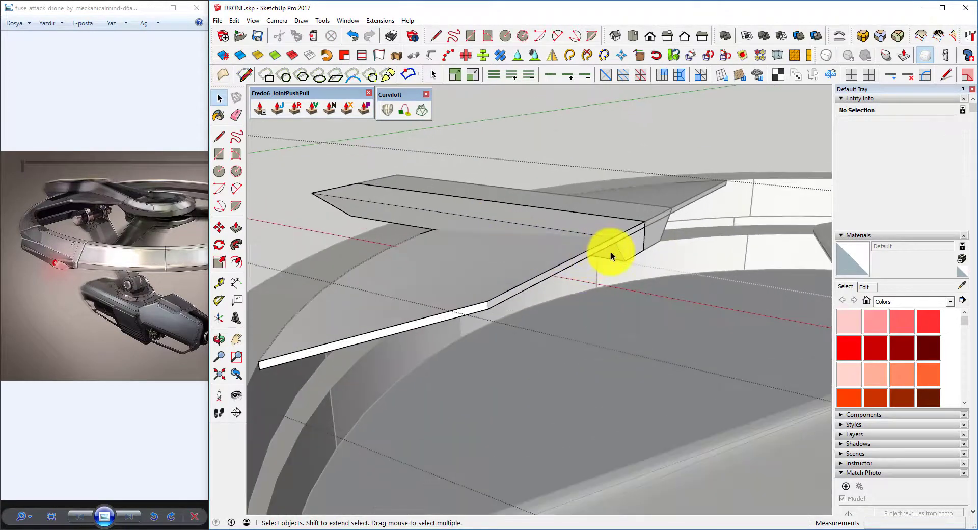
# Hide the large overlapping group, briefly open it, then delete the selected group
pyautogui.click(611, 256)
pyautogui.rightClick(558, 267)
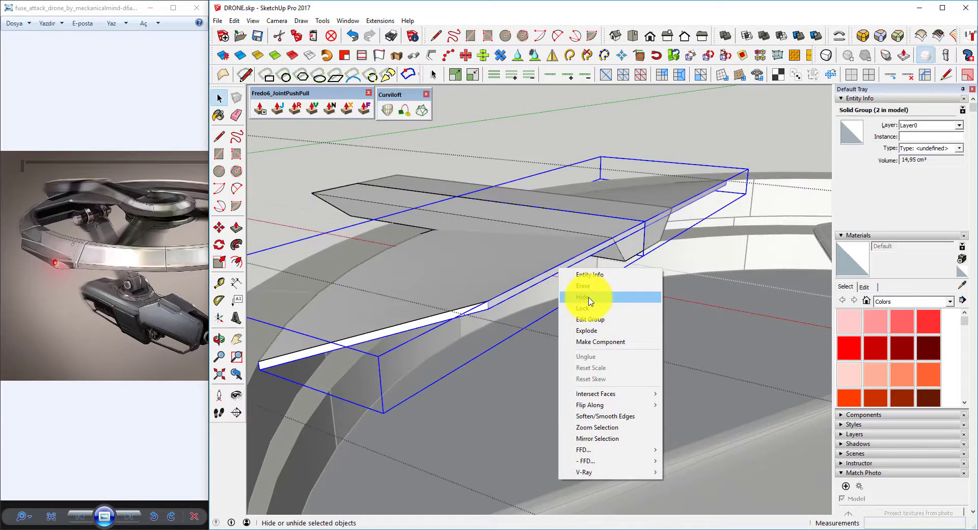
pyautogui.click(590, 300)
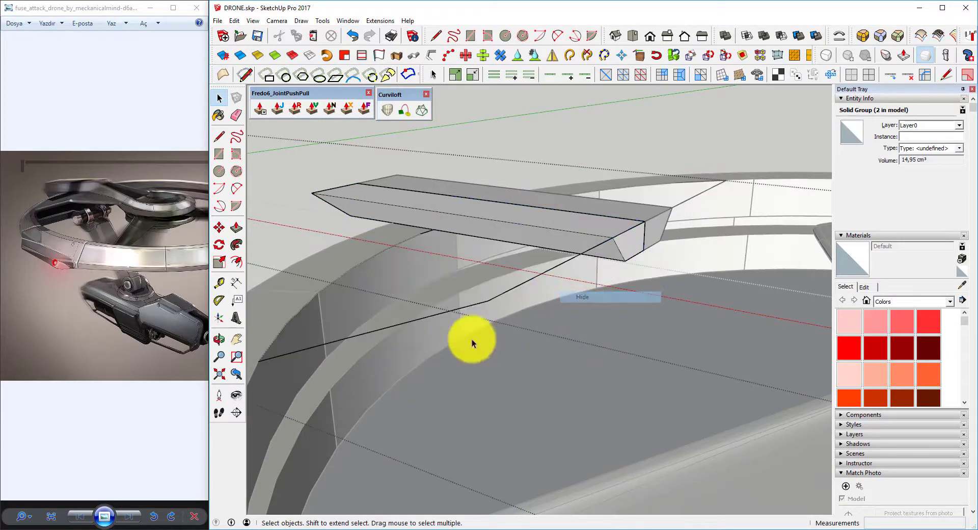
pyautogui.doubleClick(466, 307)
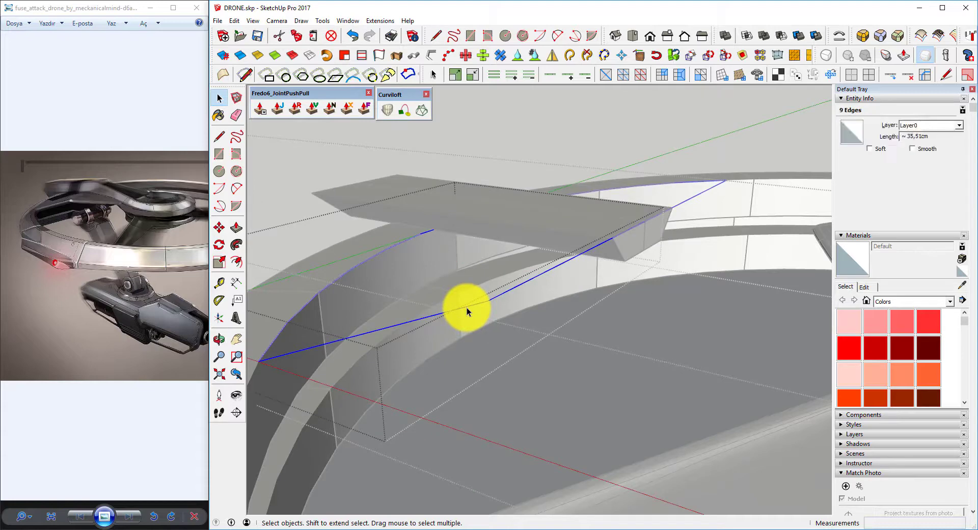
pyautogui.press('Escape')
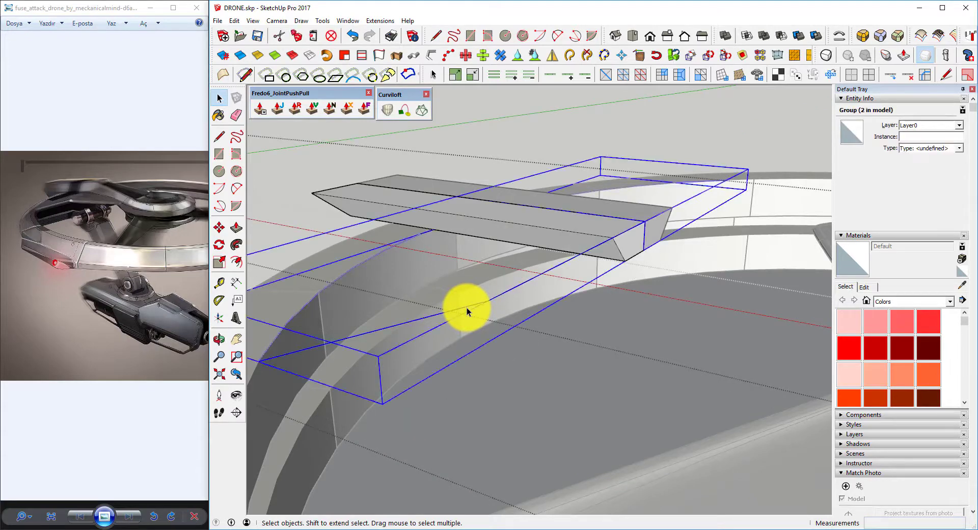
pyautogui.press('Delete')
# Restore the group with Edit > Paste in Place at its original position
pyautogui.click(456, 220)
pyautogui.click(233, 23)
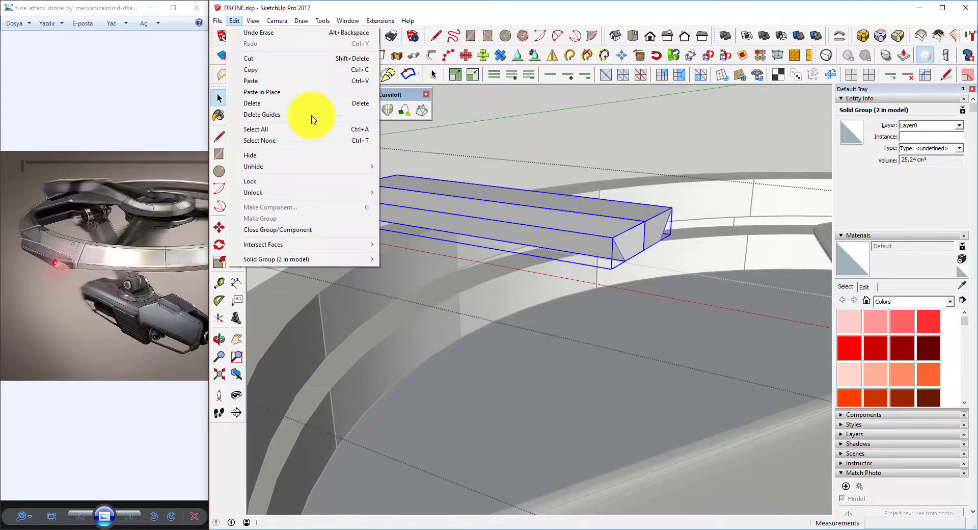
pyautogui.click(306, 91)
pyautogui.scroll(3, 476, 262)
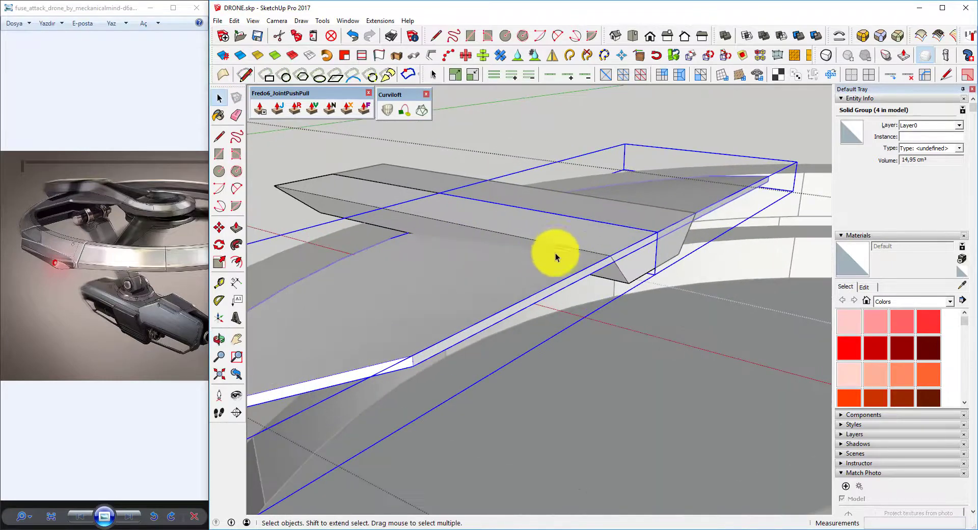
pyautogui.scroll(3, 555, 252)
# Thicken the thin underside strip face by about 0.43 cm with Joint Push-Pull
pyautogui.press('p')
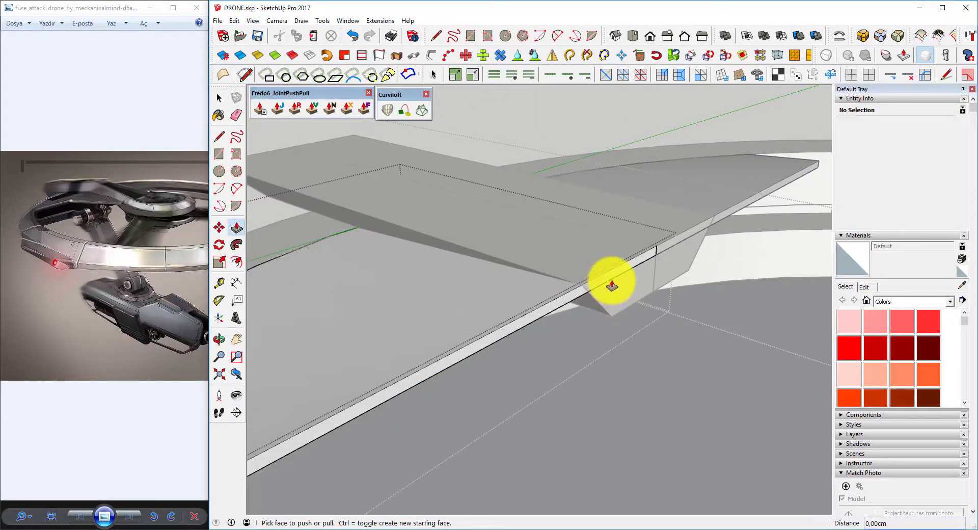
pyautogui.press('space')
pyautogui.click(579, 296)
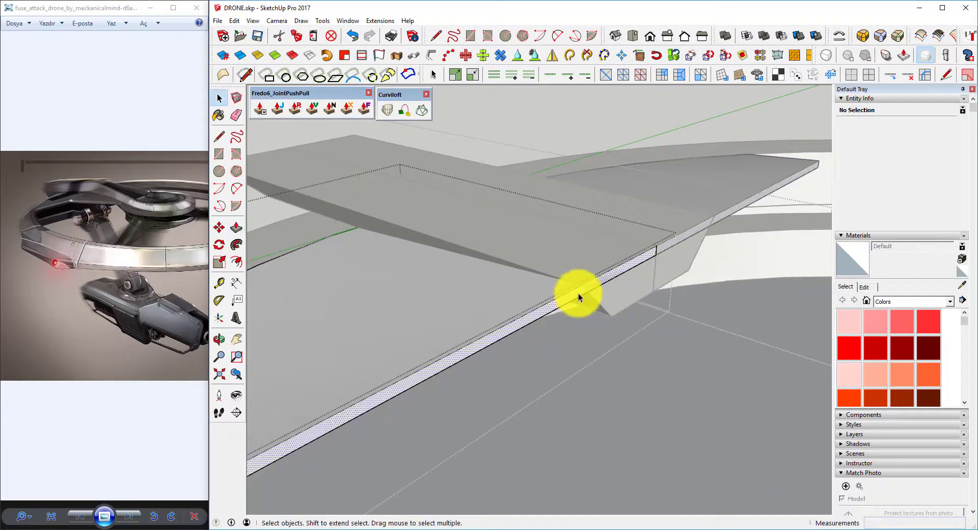
pyautogui.press('p')
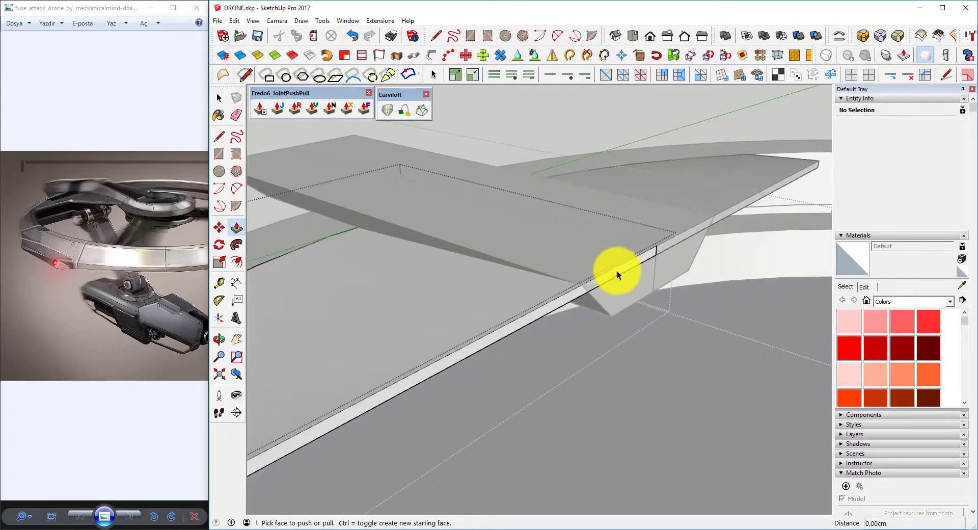
pyautogui.press('space')
pyautogui.click(279, 109)
pyautogui.moveTo(586, 290); pyautogui.dragTo(605, 284)
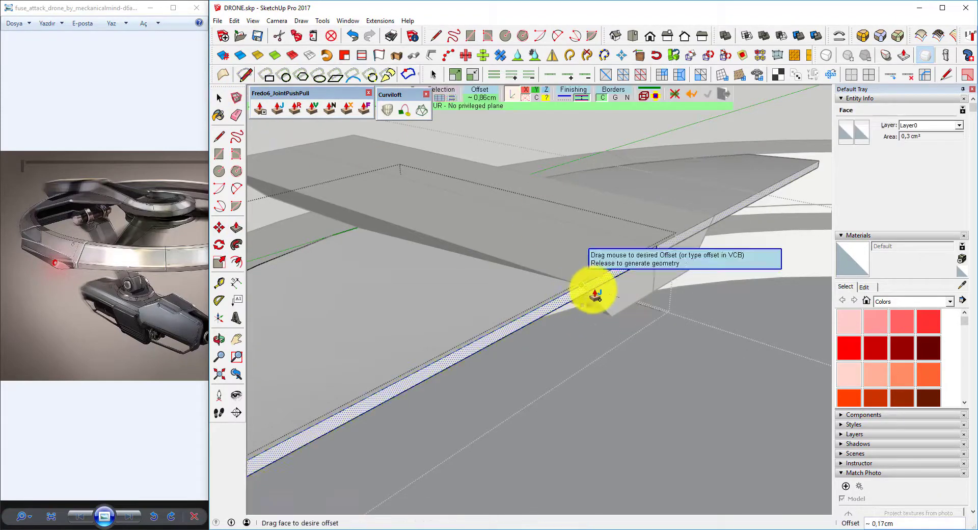
pyautogui.moveTo(682, 311)
pyautogui.mouseDown(button='middle')
pyautogui.moveTo(452, 278)
pyautogui.moveTo(575, 312)
pyautogui.mouseUp(button='middle')
pyautogui.click(444, 253)
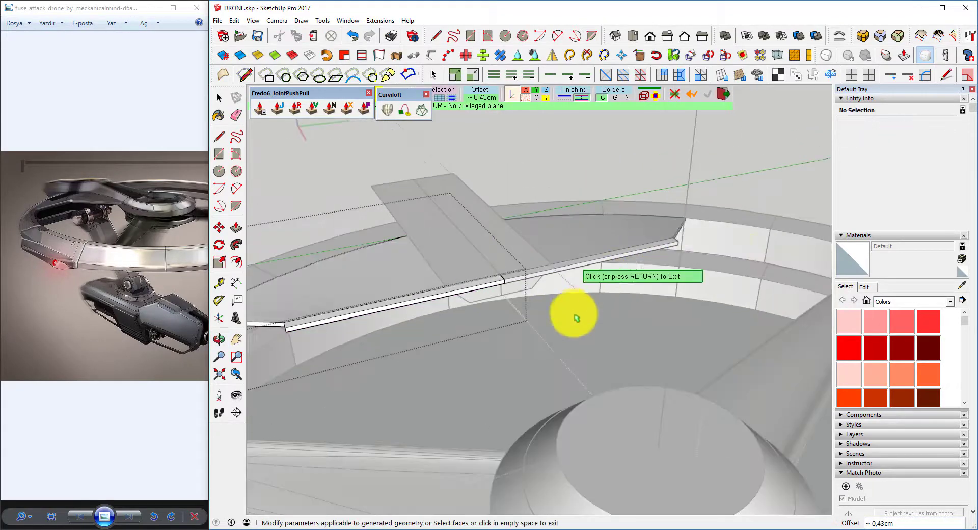
pyautogui.press('space')
# Try trimming the wing group against the other solid and dismiss the not-a-solid warning
pyautogui.click(455, 306)
pyautogui.moveTo(455, 306)
pyautogui.mouseDown(button='middle')
pyautogui.moveTo(581, 279)
pyautogui.moveTo(796, 99)
pyautogui.mouseUp(button='middle')
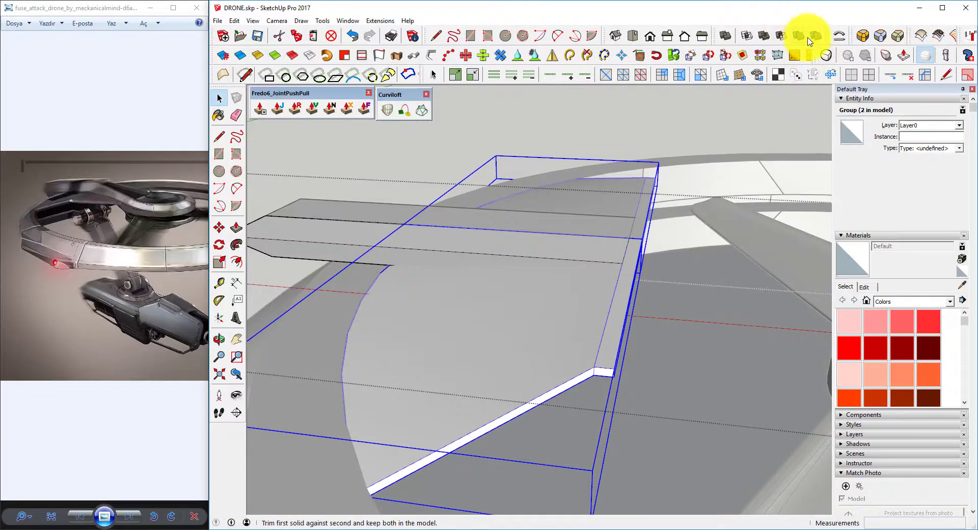
pyautogui.click(782, 37)
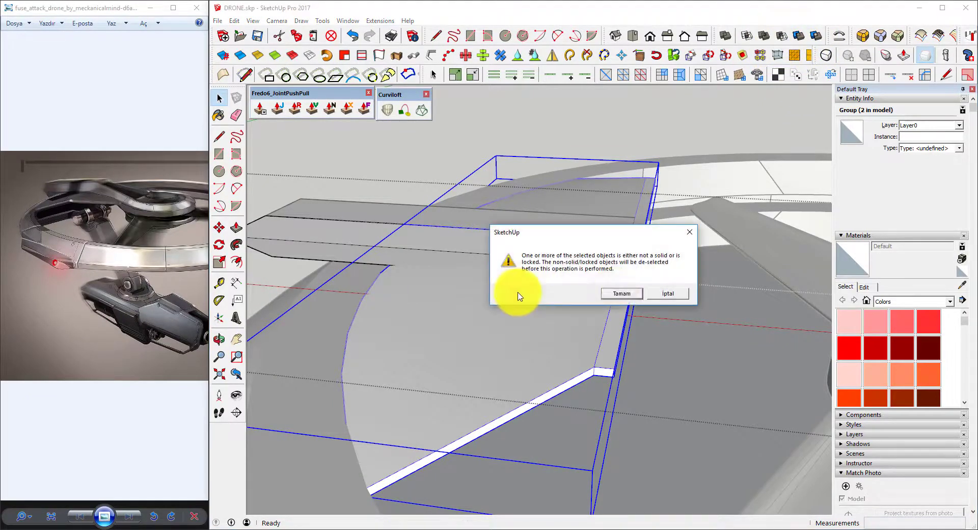
pyautogui.click(640, 294)
pyautogui.moveTo(647, 293)
pyautogui.mouseDown(button='middle')
pyautogui.moveTo(472, 296)
pyautogui.moveTo(389, 268)
pyautogui.moveTo(419, 327)
pyautogui.moveTo(415, 235)
pyautogui.moveTo(459, 311)
pyautogui.mouseUp(button='middle')
# Intersect the faces of the wing group and the horizontal bar group
pyautogui.click(472, 297)
pyautogui.keyDown('shift'); pyautogui.click(388, 220); pyautogui.keyUp('shift')
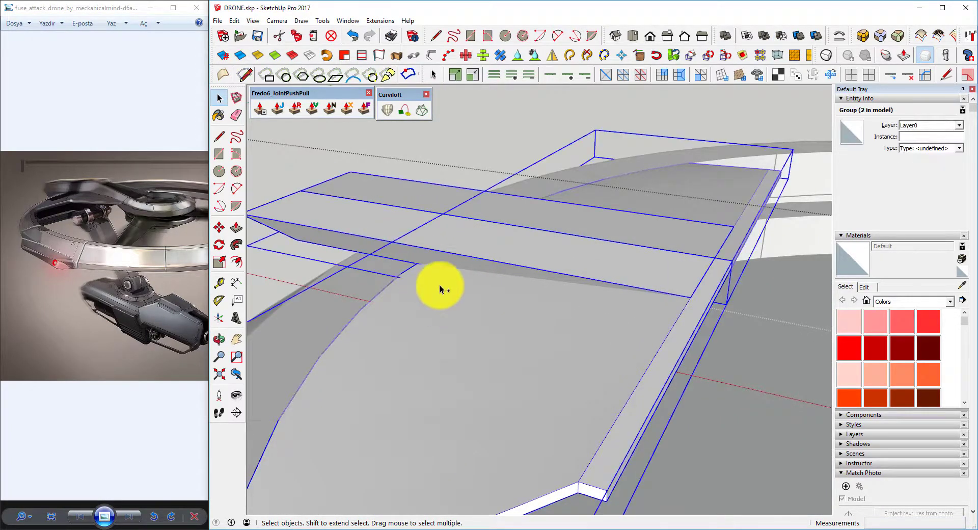
pyautogui.rightClick(441, 285)
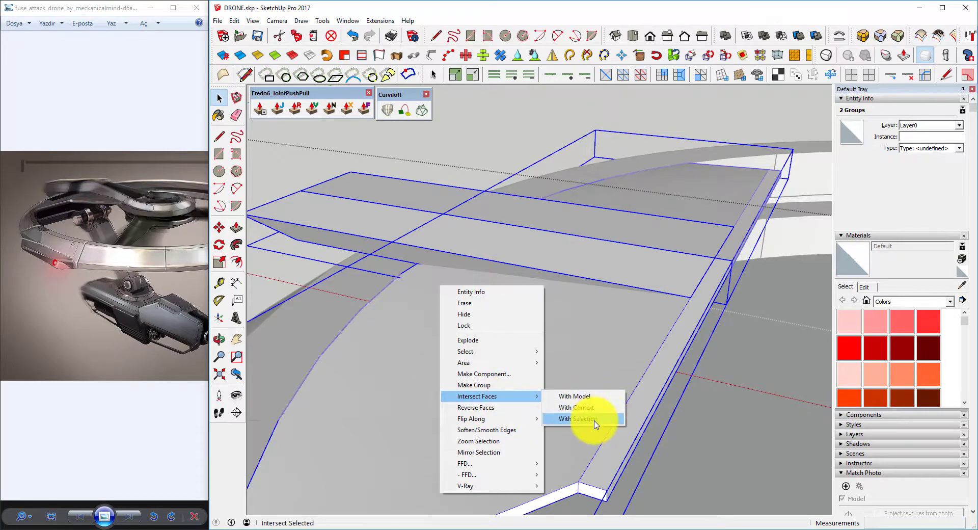
pyautogui.click(580, 418)
pyautogui.moveTo(655, 343)
pyautogui.mouseDown(button='middle')
pyautogui.moveTo(556, 350)
pyautogui.moveTo(512, 327)
pyautogui.moveTo(551, 348)
pyautogui.moveTo(573, 304)
pyautogui.moveTo(572, 271)
pyautogui.mouseUp(button='middle')
# Select the beveled arm plate group to check it, then orbit around it
pyautogui.click(491, 341)
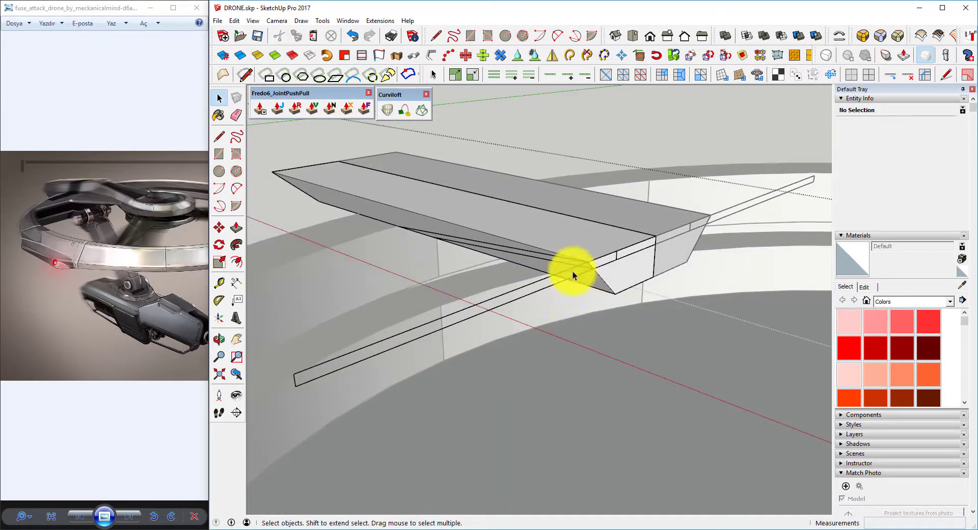
pyautogui.click(587, 277)
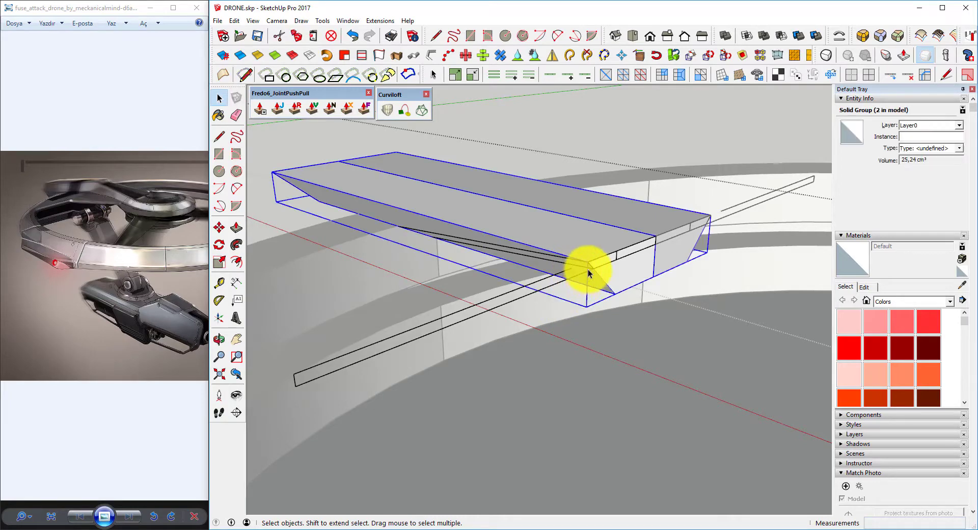
pyautogui.press('Escape')
pyautogui.moveTo(564, 271)
pyautogui.mouseDown(button='middle')
pyautogui.moveTo(632, 246)
pyautogui.moveTo(618, 276)
pyautogui.moveTo(628, 262)
pyautogui.mouseUp(button='middle')
# Hide the ring component over the plate and erase the two other ring components
pyautogui.rightClick(647, 278)
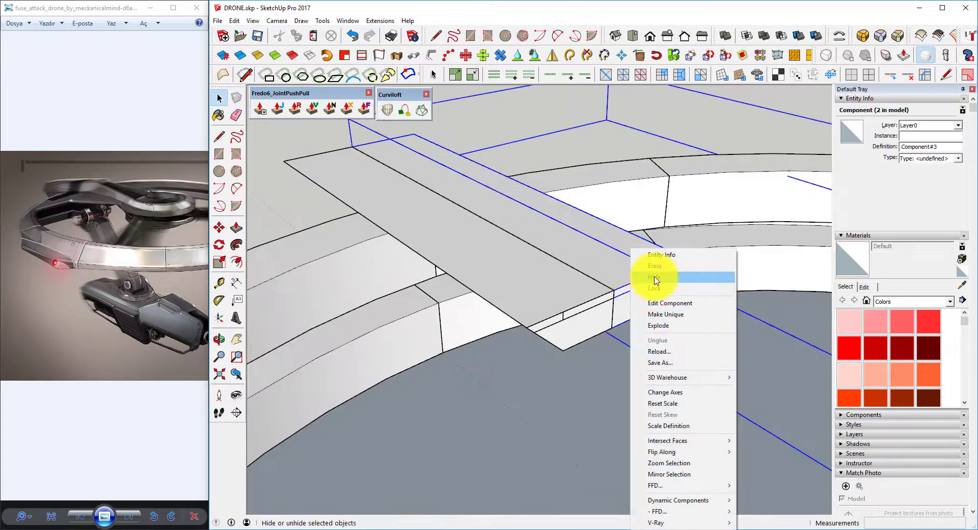
pyautogui.click(657, 283)
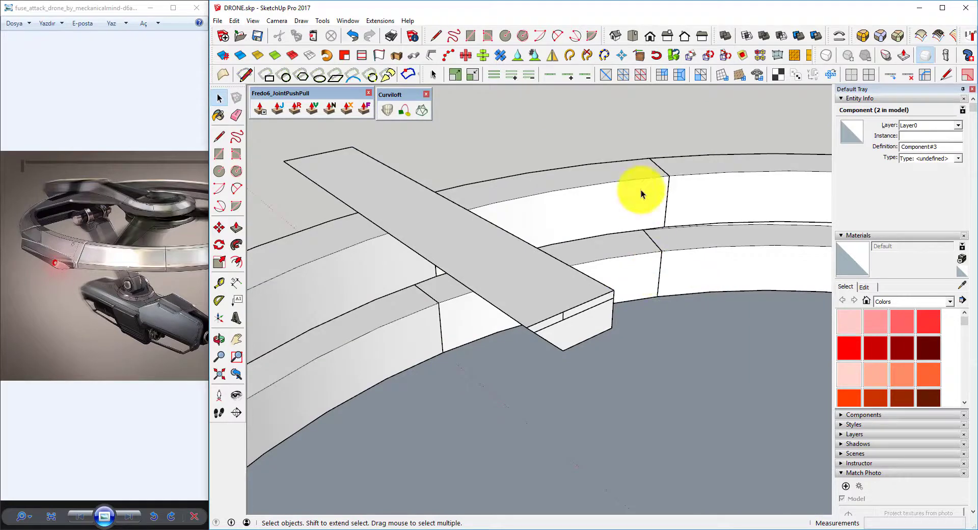
pyautogui.rightClick(336, 279)
pyautogui.click(380, 300)
pyautogui.moveTo(561, 276)
pyautogui.mouseDown(button='middle')
pyautogui.moveTo(504, 240)
pyautogui.moveTo(347, 188)
pyautogui.moveTo(410, 202)
pyautogui.mouseUp(button='middle')
# Explode the arm plate group into loose geometry
pyautogui.rightClick(375, 209)
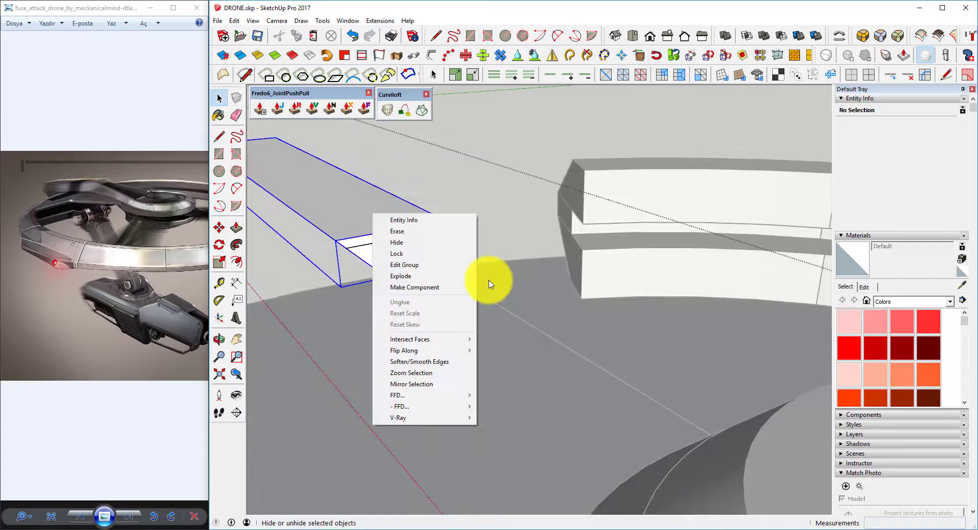
pyautogui.click(430, 279)
pyautogui.moveTo(430, 279)
pyautogui.mouseDown(button='middle')
pyautogui.moveTo(666, 294)
pyautogui.moveTo(410, 240)
pyautogui.mouseUp(button='middle')
pyautogui.scroll(2, 515, 283)
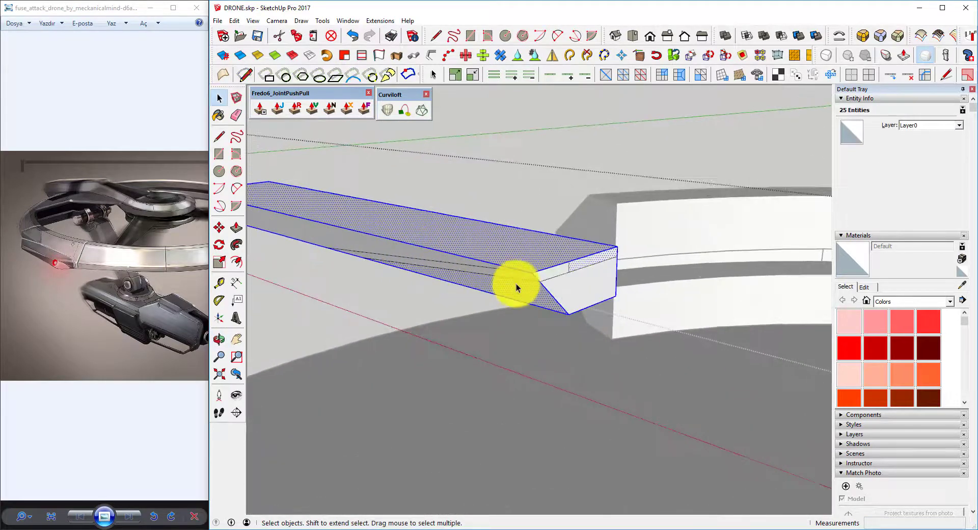
pyautogui.scroll(2, 586, 269)
pyautogui.scroll(1, 587, 258)
# Erase the stray diagonal edges and the plate's end face, leaving an open shell
pyautogui.click(585, 262)
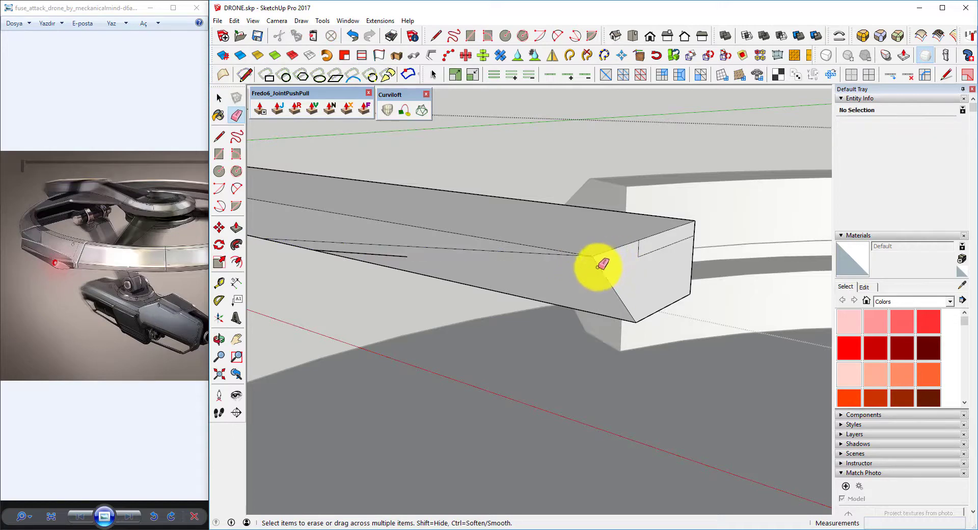
pyautogui.click(600, 266)
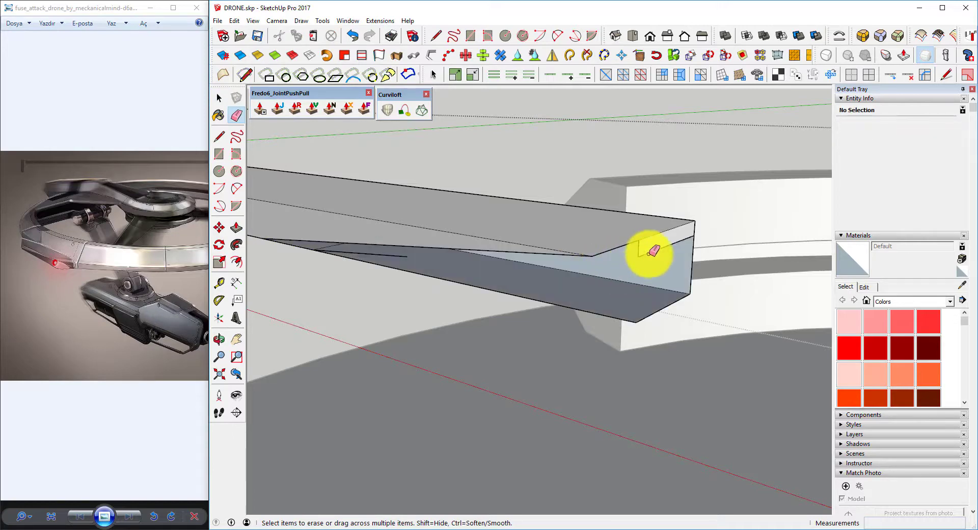
pyautogui.click(697, 238)
pyautogui.moveTo(367, 259)
pyautogui.mouseDown(button='middle')
pyautogui.moveTo(461, 215)
pyautogui.moveTo(443, 207)
pyautogui.moveTo(415, 218)
pyautogui.moveTo(432, 234)
pyautogui.mouseUp(button='middle')
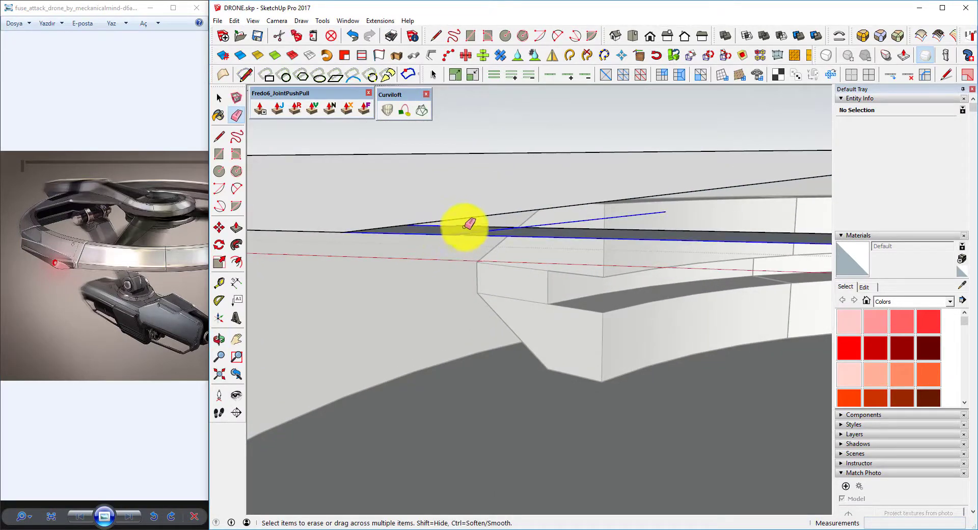
pyautogui.moveTo(468, 224); pyautogui.dragTo(465, 230)
pyautogui.moveTo(465, 230)
pyautogui.mouseDown(button='middle')
pyautogui.moveTo(453, 215)
pyautogui.moveTo(513, 229)
pyautogui.moveTo(578, 212)
pyautogui.mouseUp(button='middle')
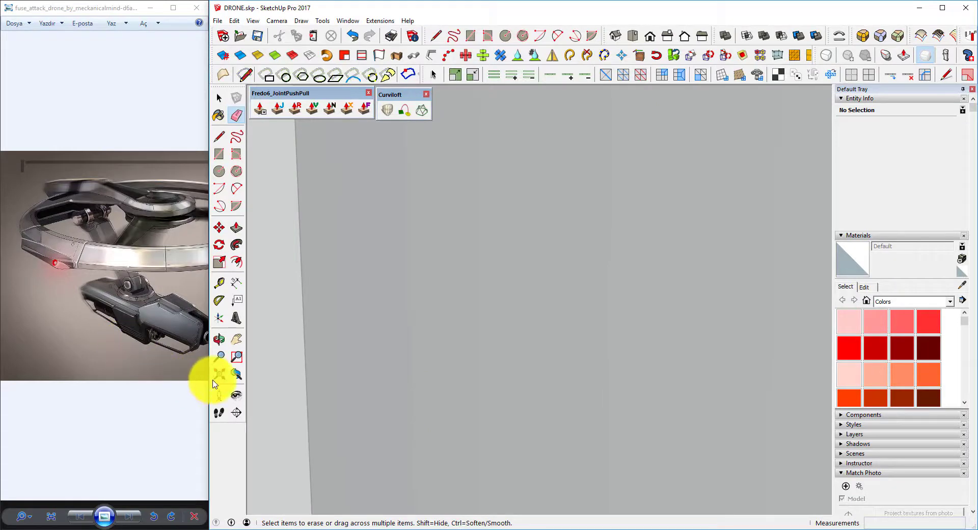
# Hide all other drone parts so only the wedge-shaped arm piece remains
pyautogui.click(215, 380)
pyautogui.scroll(2, 579, 301)
pyautogui.scroll(4, 579, 301)
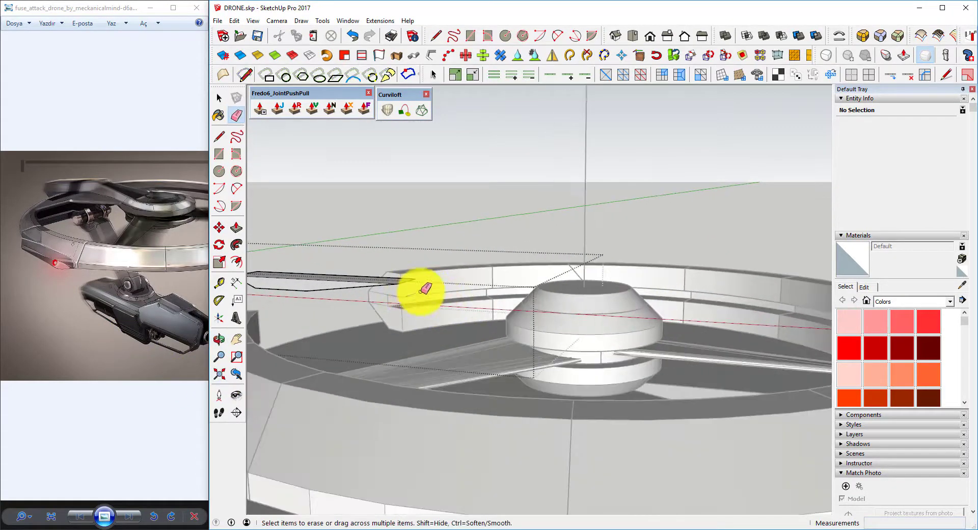
pyautogui.press('space')
pyautogui.scroll(-3, 519, 262)
pyautogui.scroll(-1, 459, 277)
pyautogui.hotkey('ctrl', 'a')
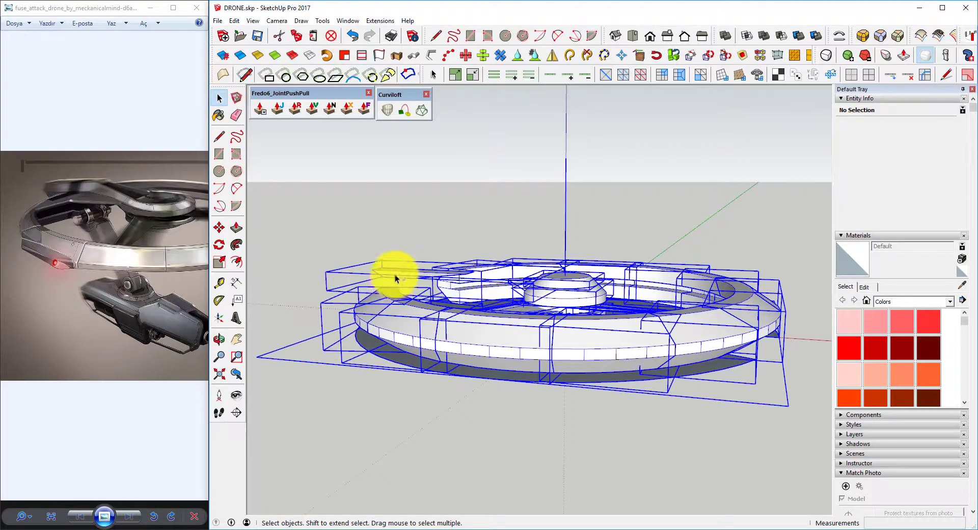
pyautogui.rightClick(396, 298)
pyautogui.click(448, 55)
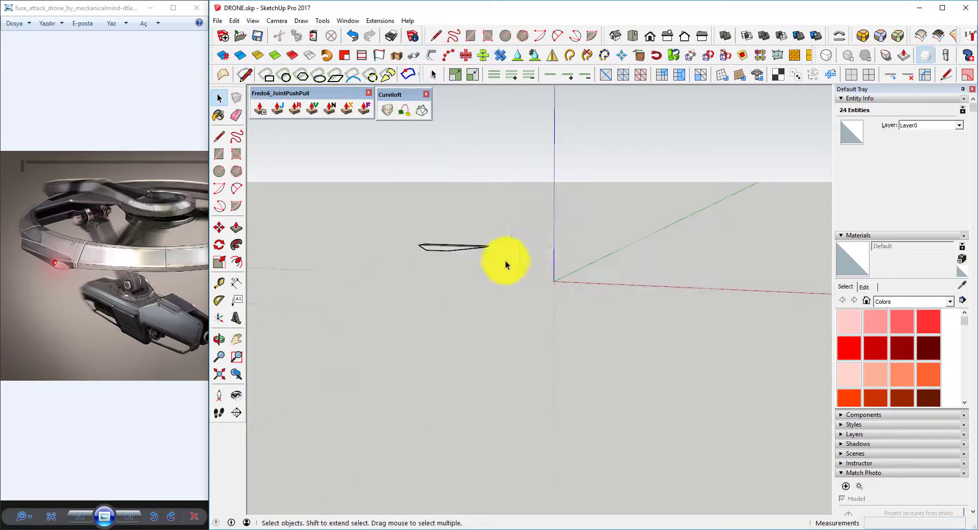
pyautogui.moveTo(506, 261)
pyautogui.mouseDown(button='middle')
pyautogui.moveTo(477, 304)
pyautogui.moveTo(452, 247)
pyautogui.moveTo(426, 242)
pyautogui.moveTo(452, 233)
pyautogui.mouseUp(button='middle')
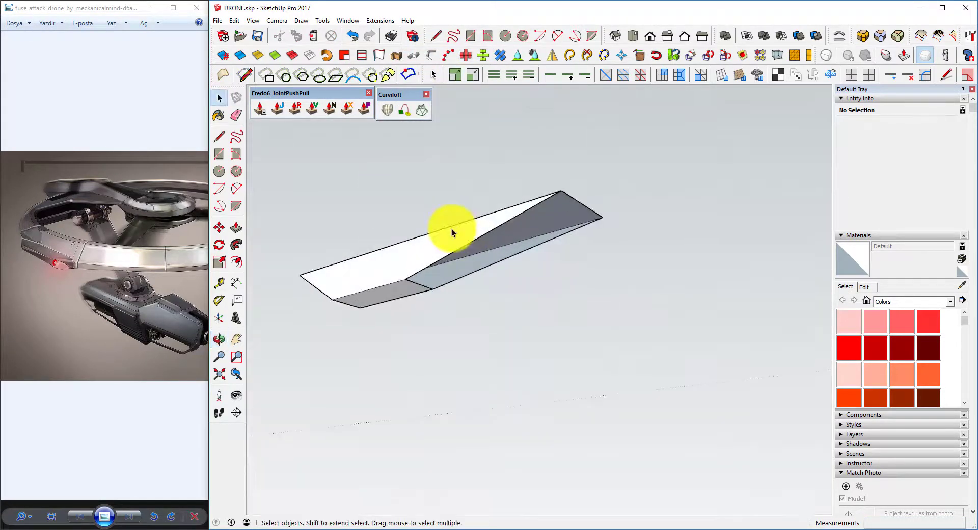
pyautogui.scroll(1, 448, 250)
pyautogui.scroll(1, 463, 236)
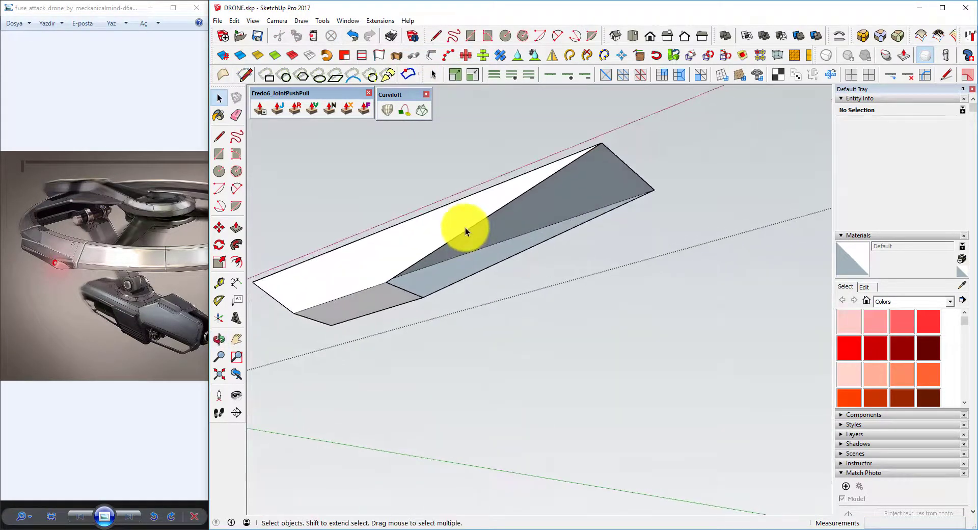
# Skin the gap with Curviloft from its bottom long, diagonal and short end edges
pyautogui.press('l')
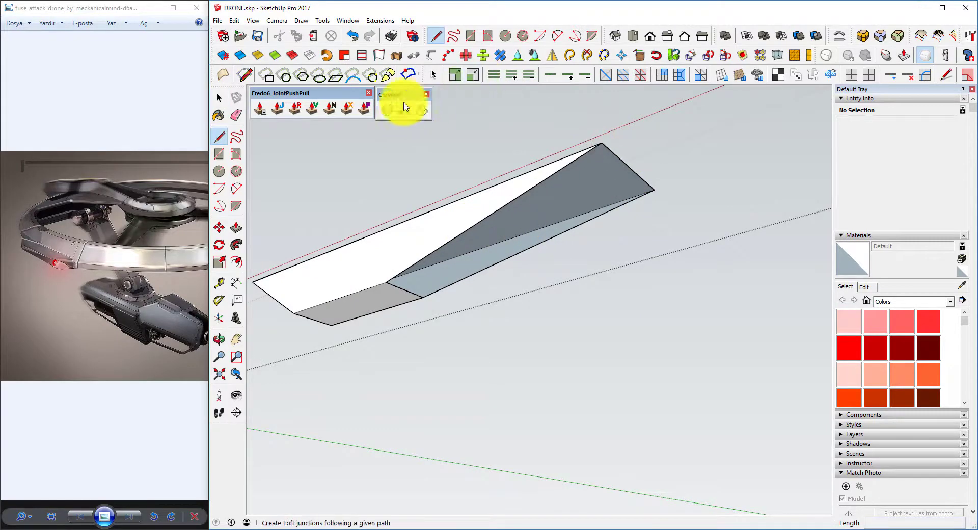
pyautogui.click(421, 113)
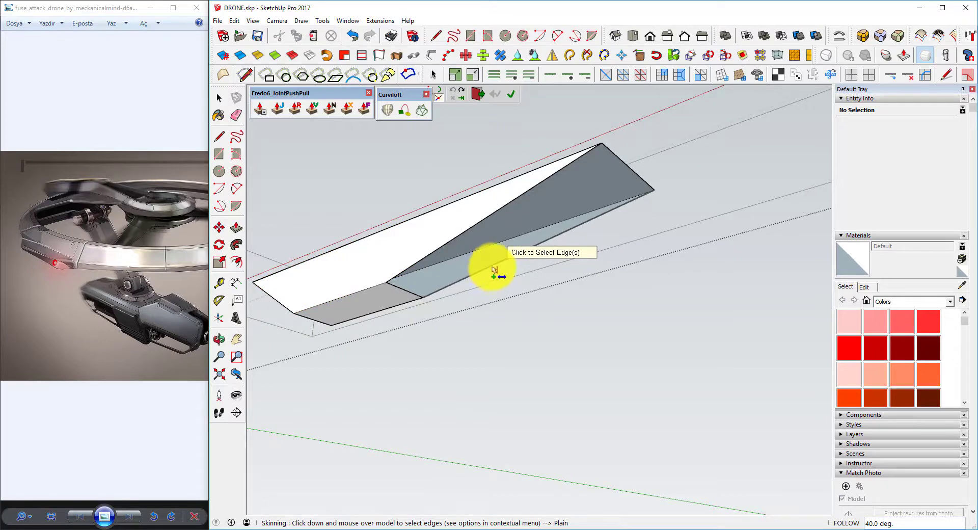
pyautogui.click(493, 269)
pyautogui.click(481, 223)
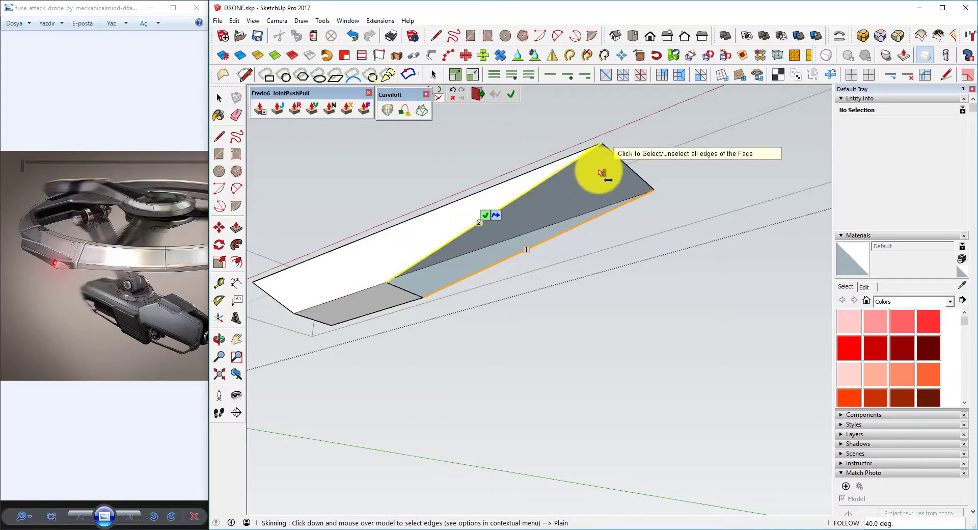
pyautogui.click(609, 150)
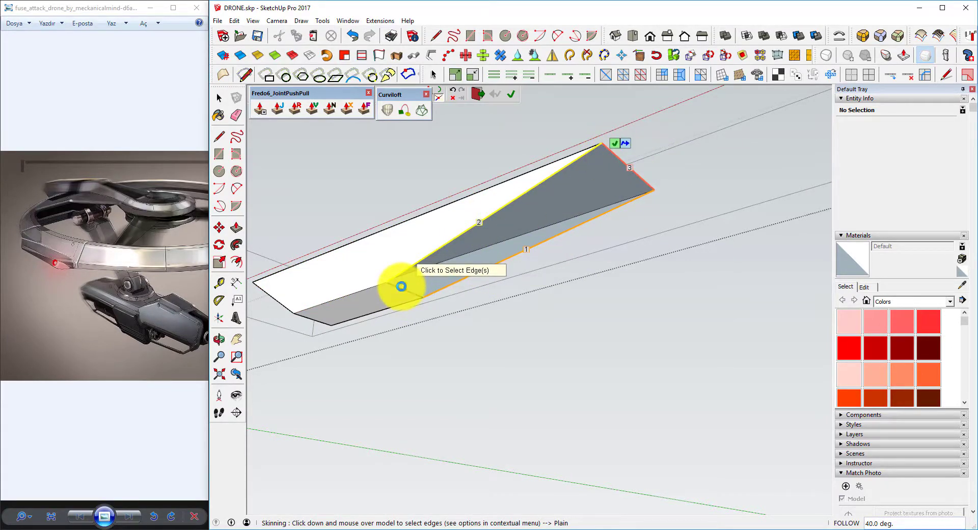
pyautogui.click(401, 286)
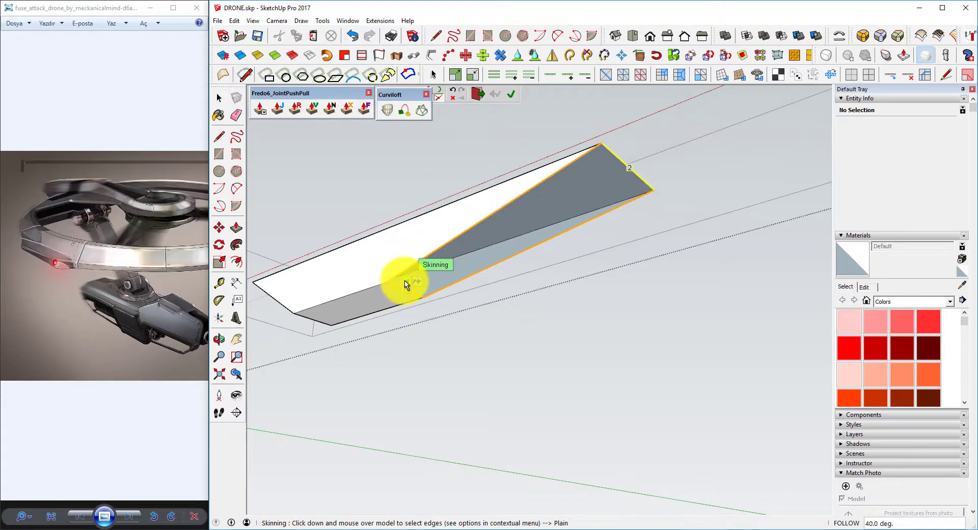
pyautogui.press('Return')
# Explode the Curviloft skin into loose faces and inspect the shape from below
pyautogui.moveTo(534, 292); pyautogui.dragTo(600, 259, button='middle')
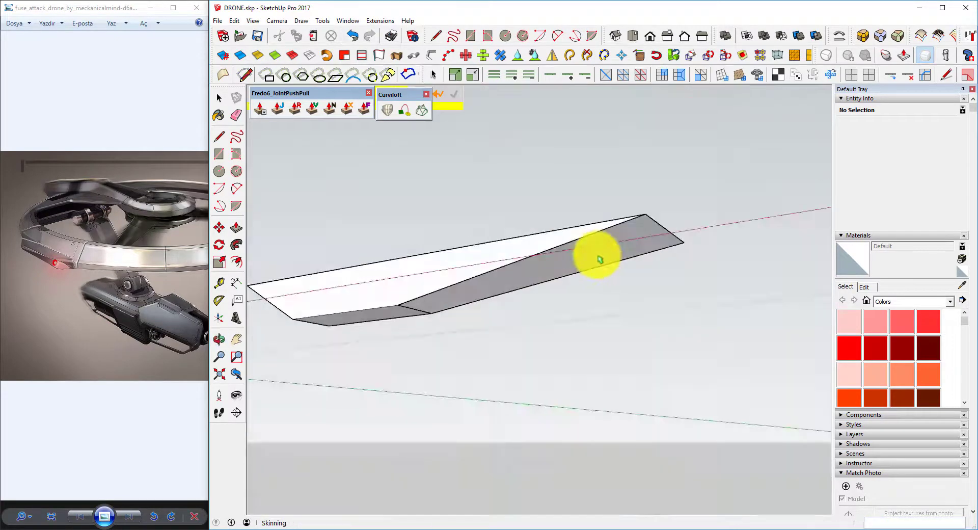
pyautogui.rightClick(551, 271)
pyautogui.click(571, 331)
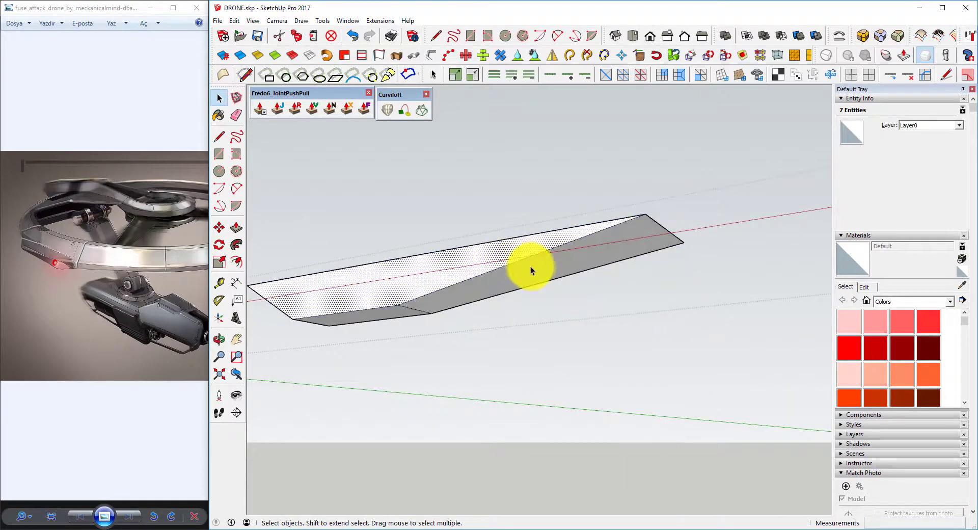
pyautogui.moveTo(530, 266); pyautogui.dragTo(581, 312, button='middle')
pyautogui.click(503, 306)
pyautogui.moveTo(502, 307); pyautogui.dragTo(621, 433, button='middle')
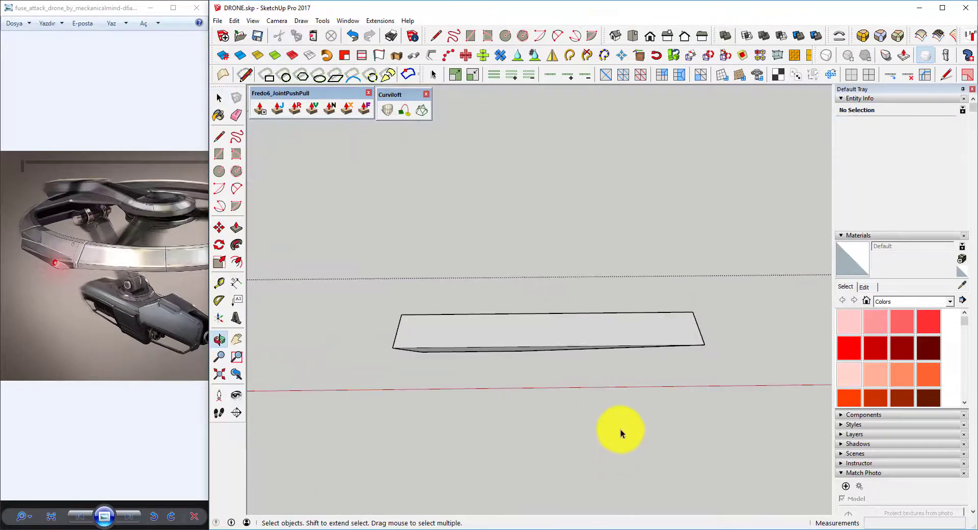
pyautogui.click(574, 335)
pyautogui.moveTo(574, 336)
pyautogui.mouseDown(button='middle')
pyautogui.moveTo(600, 327)
pyautogui.moveTo(521, 312)
pyautogui.mouseUp(button='middle')
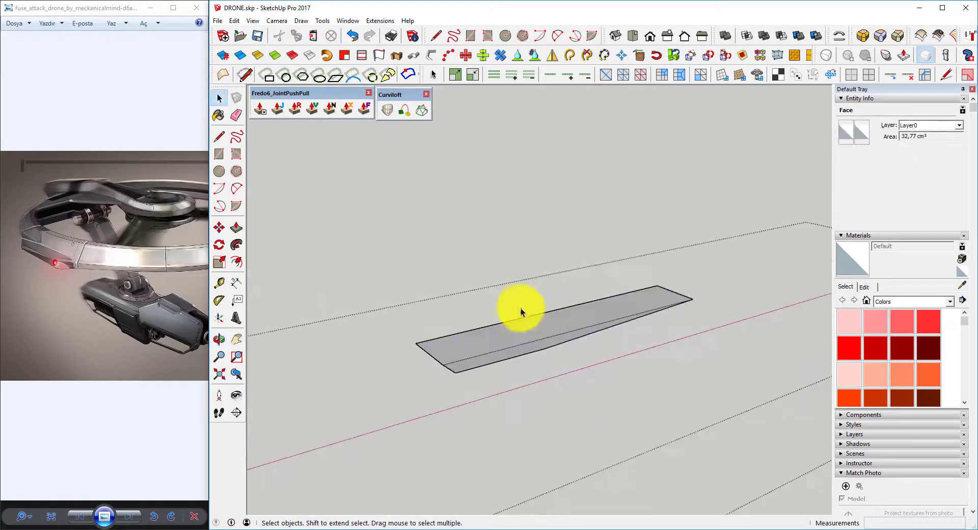
# Group the whole connected wedge shape and unhide the surrounding geometry
pyautogui.tripleClick(524, 336)
pyautogui.rightClick(525, 336)
pyautogui.click(540, 196)
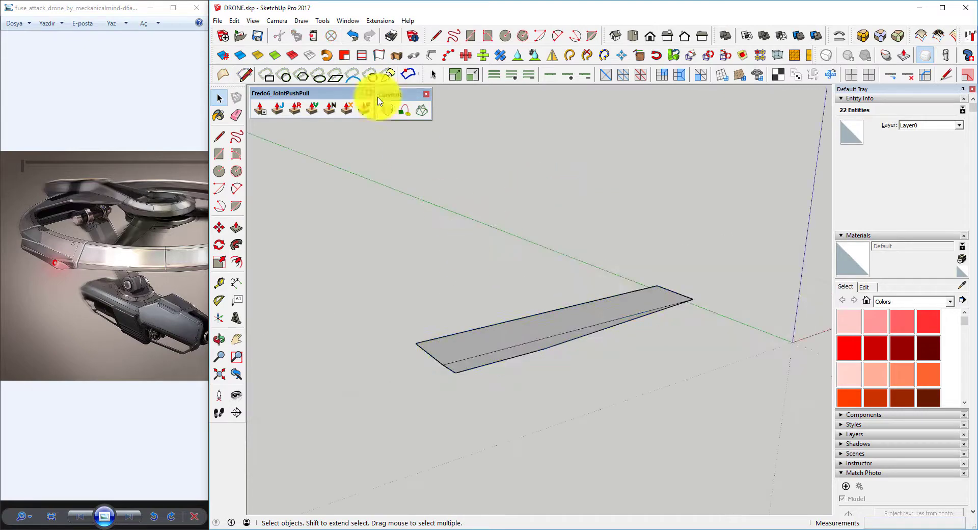
pyautogui.doubleClick(539, 329)
pyautogui.click(233, 21)
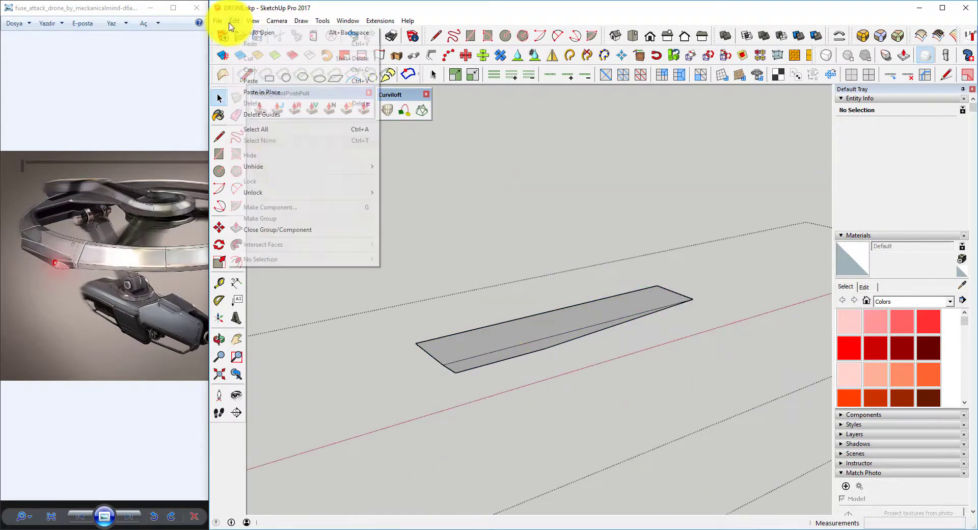
pyautogui.click(403, 186)
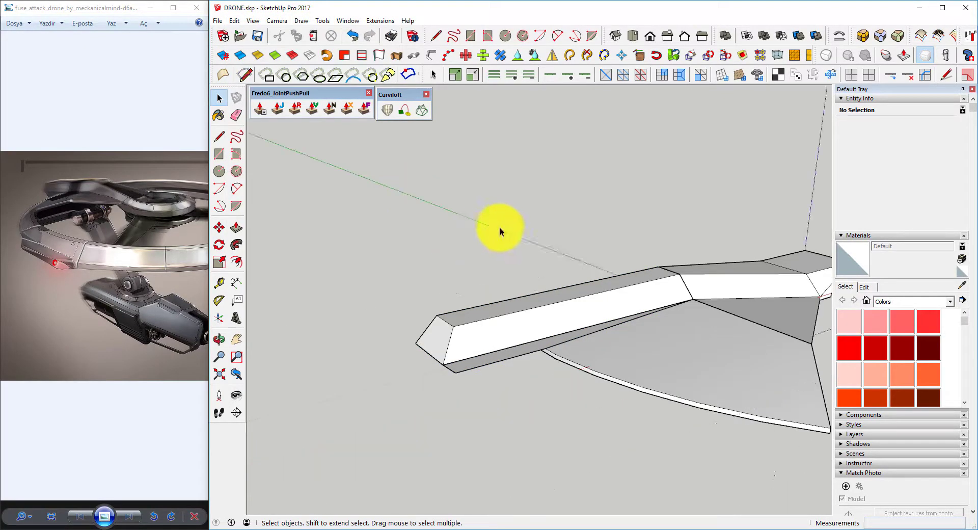
# Unhide all drone parts and orbit to a low side view of the ring
pyautogui.moveTo(499, 227); pyautogui.dragTo(545, 240, button='middle')
pyautogui.click(535, 266)
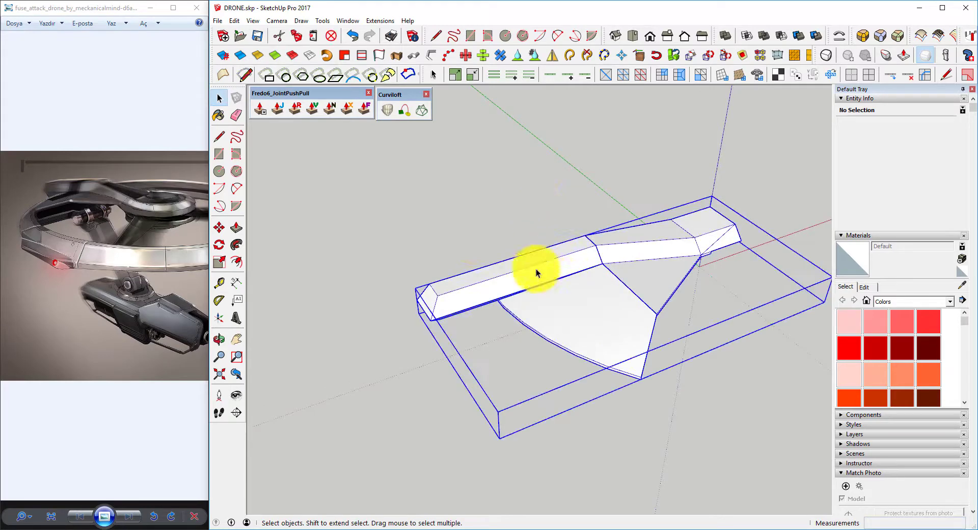
pyautogui.click(421, 212)
pyautogui.click(234, 21)
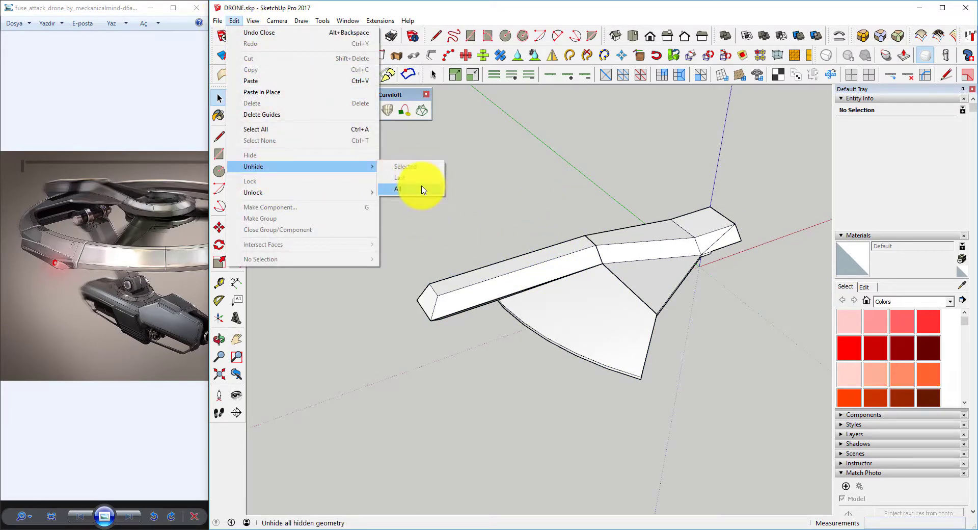
pyautogui.click(421, 189)
pyautogui.moveTo(444, 229)
pyautogui.mouseDown(button='middle')
pyautogui.moveTo(619, 323)
pyautogui.moveTo(562, 300)
pyautogui.mouseUp(button='middle')
pyautogui.scroll(3, 437, 299)
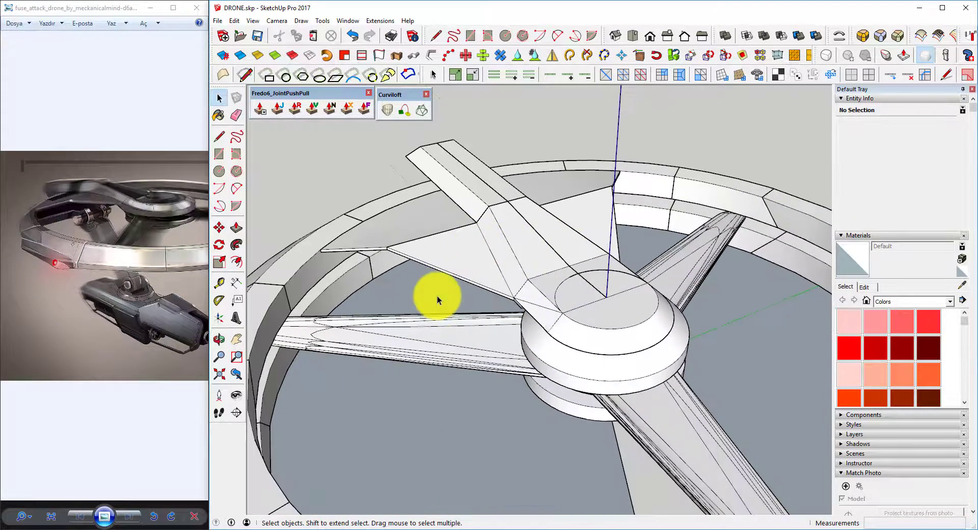
pyautogui.scroll(-3, 437, 300)
pyautogui.moveTo(437, 300)
pyautogui.mouseDown(button='middle')
pyautogui.moveTo(662, 170)
pyautogui.moveTo(578, 189)
pyautogui.mouseUp(button='middle')
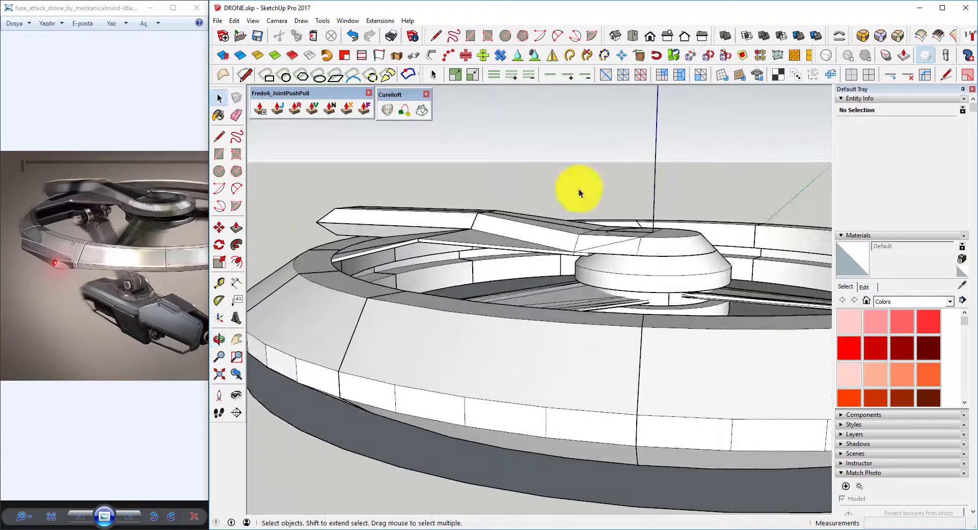
# Compare with the reference drone image, then orbit closer to the arm and ring
pyautogui.click(92, 214)
pyautogui.scroll(1, 44, 208)
pyautogui.scroll(1, 54, 198)
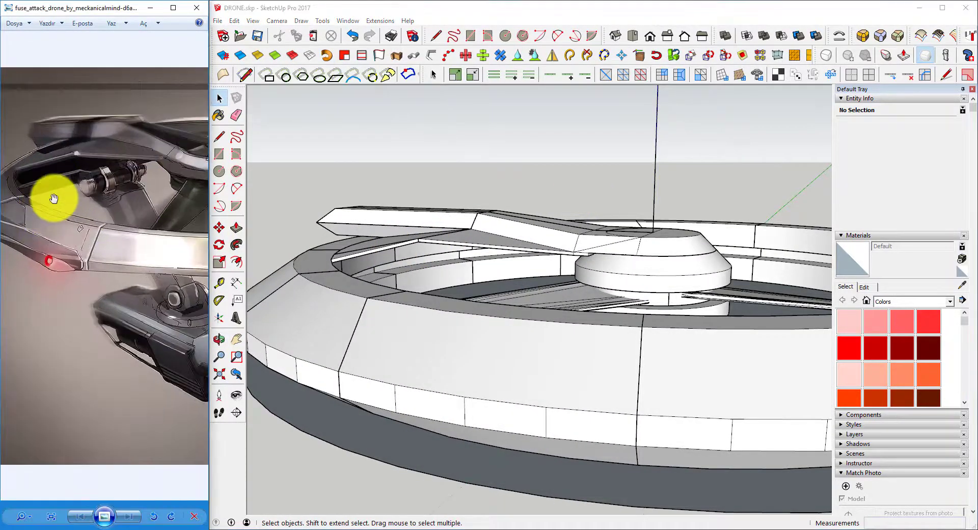
pyautogui.moveTo(54, 198); pyautogui.dragTo(70, 203)
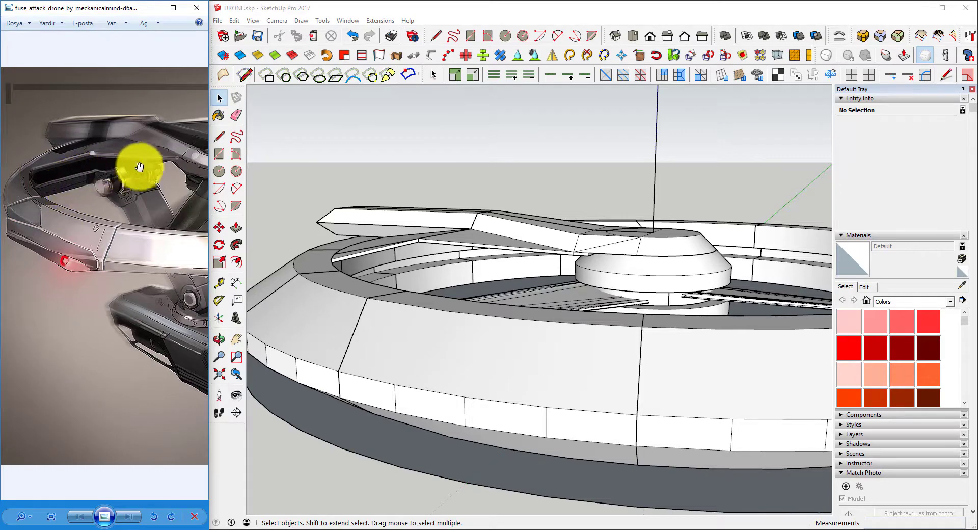
pyautogui.scroll(-1, 93, 188)
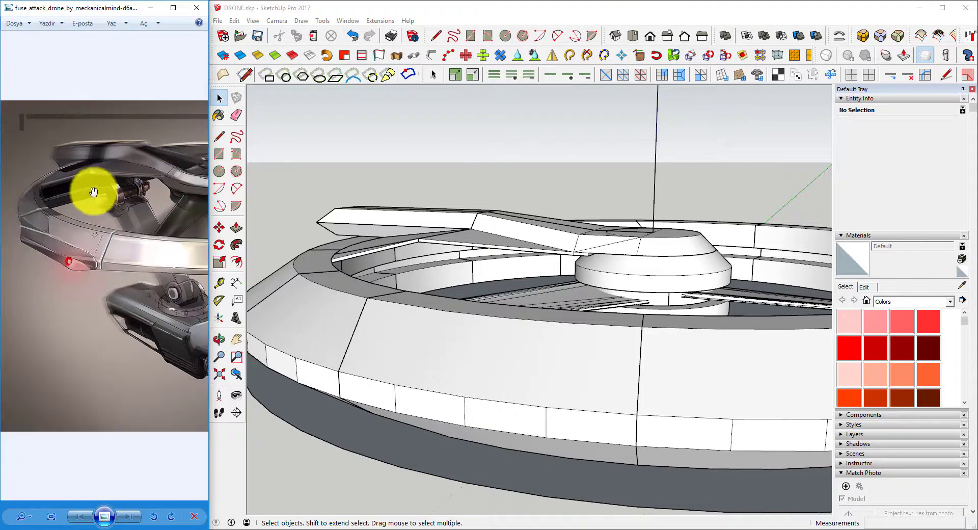
pyautogui.moveTo(583, 325)
pyautogui.mouseDown(button='middle')
pyautogui.moveTo(426, 325)
pyautogui.moveTo(437, 344)
pyautogui.mouseUp(button='middle')
pyautogui.scroll(3, 465, 231)
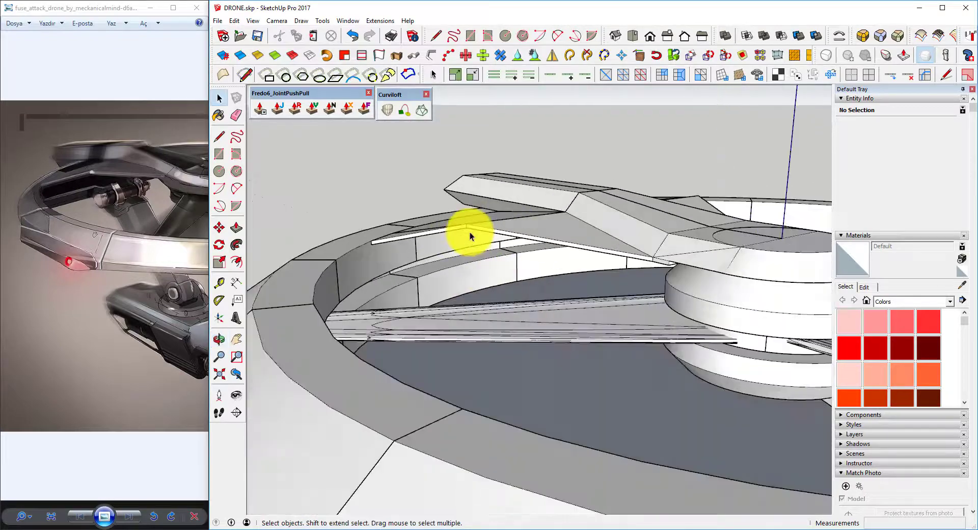
pyautogui.moveTo(465, 231)
pyautogui.mouseDown(button='middle')
pyautogui.moveTo(473, 260)
pyautogui.moveTo(384, 246)
pyautogui.moveTo(349, 188)
pyautogui.moveTo(454, 162)
pyautogui.mouseUp(button='middle')
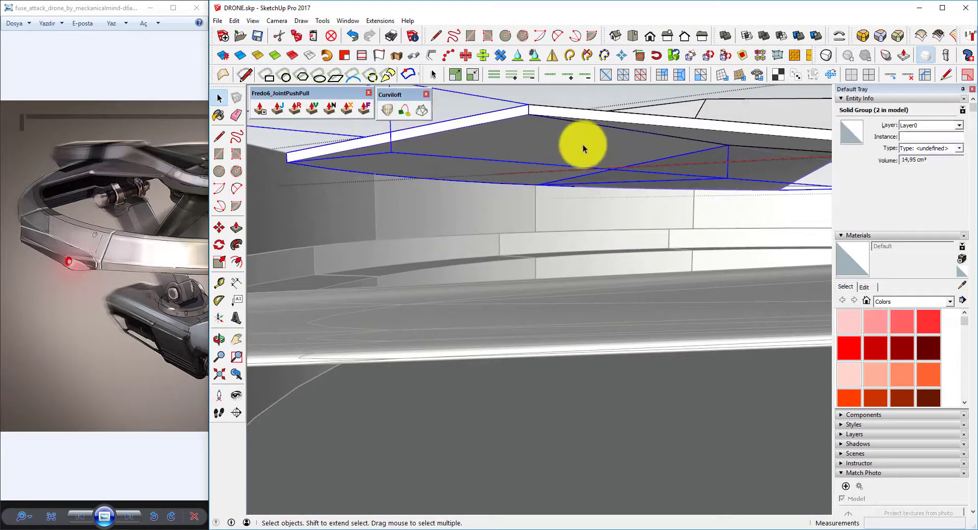
# Explode the arm plate group into loose geometry and view its curved underside
pyautogui.rightClick(597, 117)
pyautogui.click(594, 169)
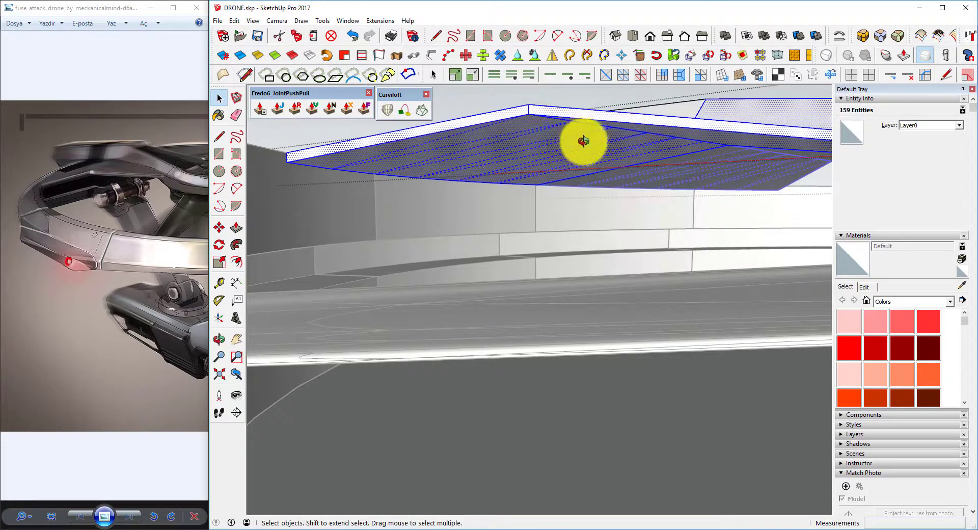
pyautogui.moveTo(584, 141); pyautogui.dragTo(600, 133, button='middle')
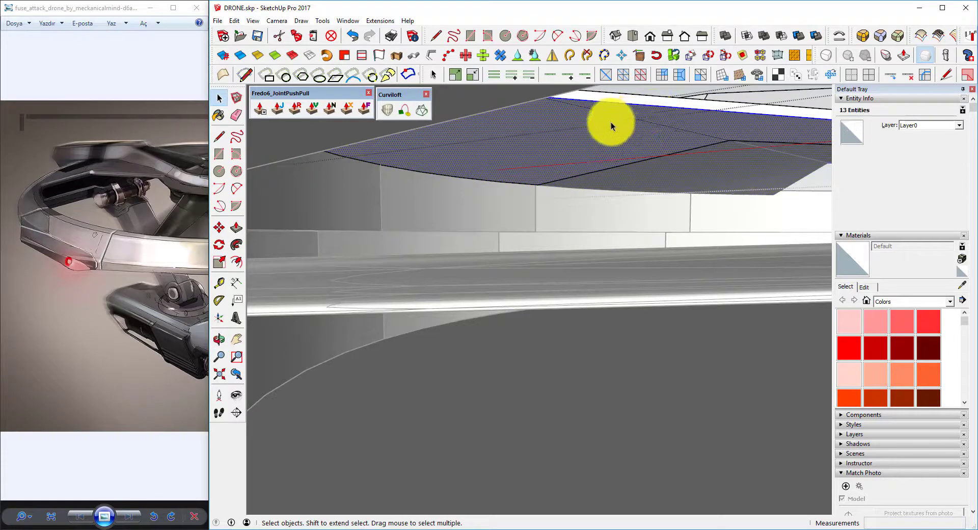
# Thicken the plate's underside faces with JointPushPull at -0.50 cm, then zoom to the whole drone
pyautogui.click(346, 108)
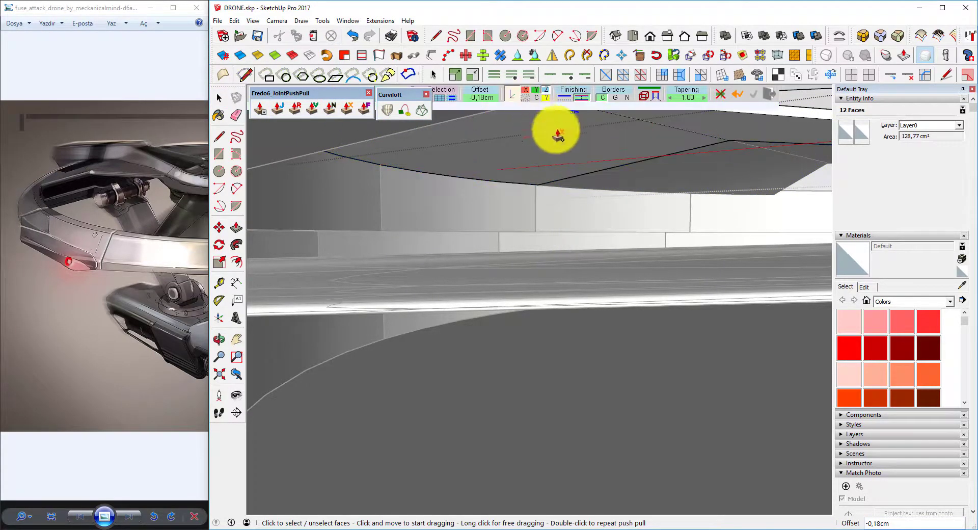
pyautogui.press('Escape')
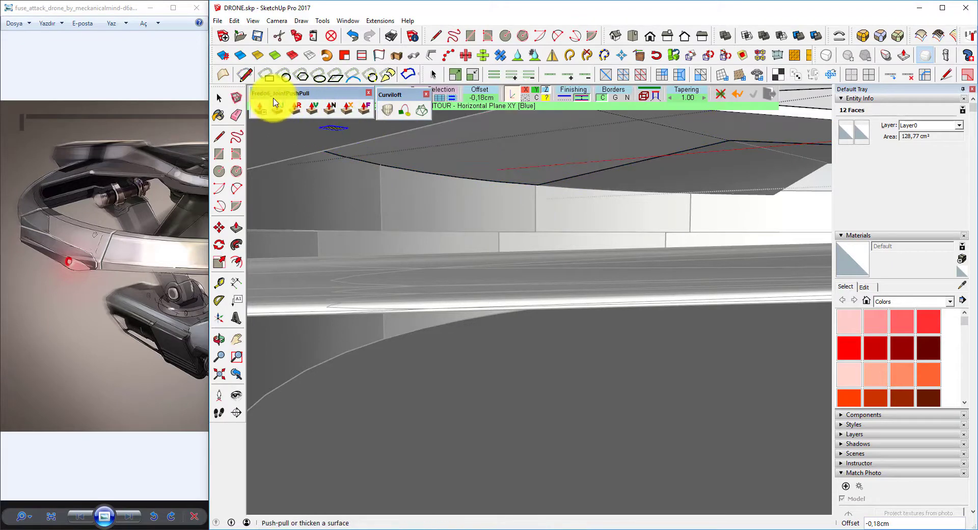
pyautogui.click(349, 110)
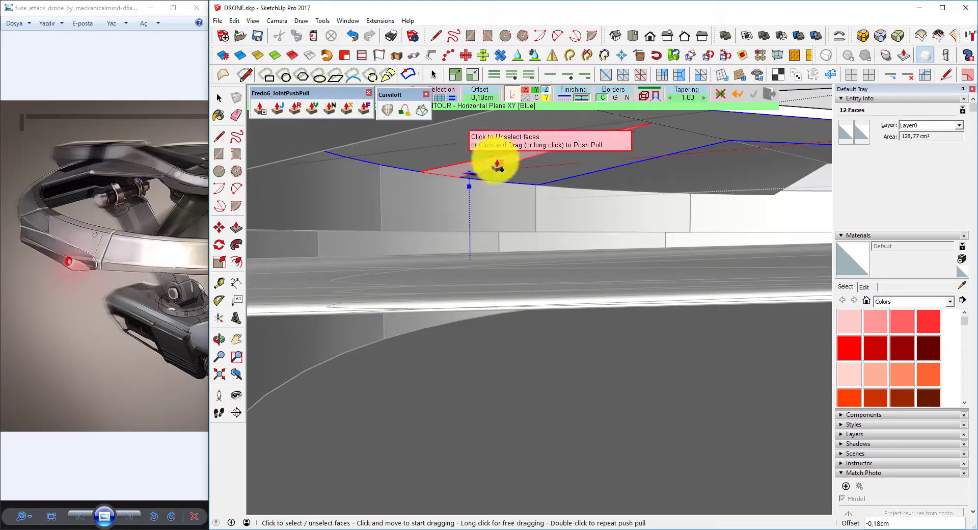
pyautogui.moveTo(530, 144)
pyautogui.mouseDown()
pyautogui.moveTo(537, 186)
pyautogui.moveTo(535, 172)
pyautogui.mouseUp()
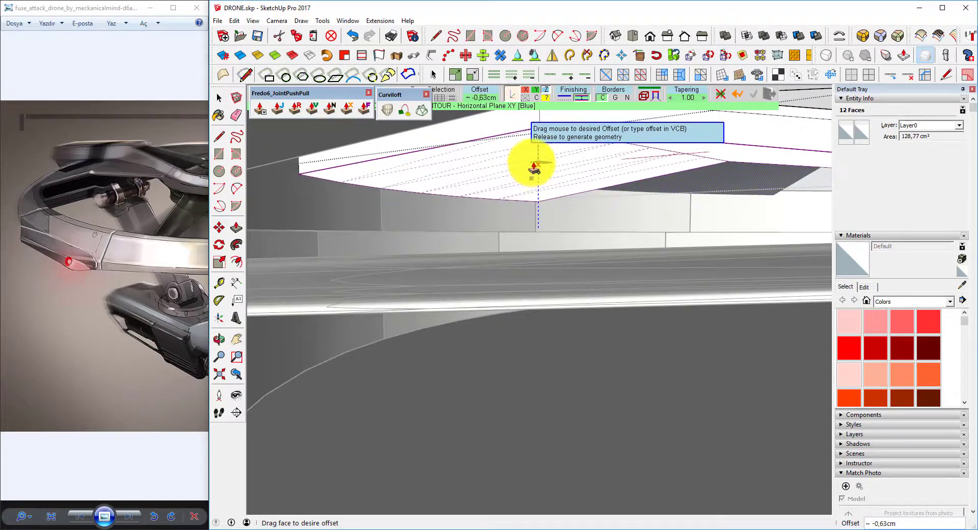
pyautogui.moveTo(538, 172); pyautogui.dragTo(535, 157)
pyautogui.scroll(5, 504, 211)
pyautogui.scroll(3, 387, 306)
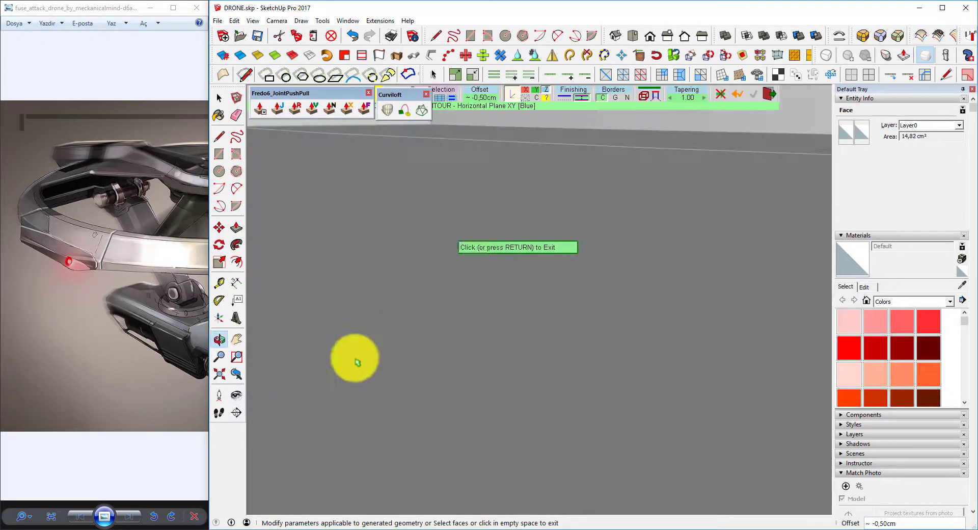
pyautogui.click(221, 380)
pyautogui.moveTo(284, 328); pyautogui.dragTo(545, 257, button='middle')
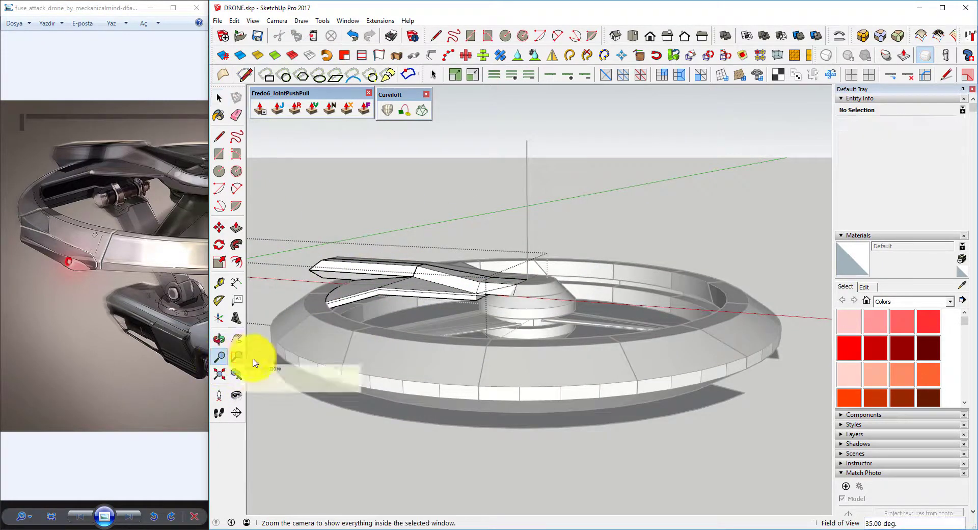
# Inside the arm component, make the connected wing plate geometry a group
pyautogui.scroll(1, 275, 395)
pyautogui.press('space')
pyautogui.scroll(3, 365, 283)
pyautogui.scroll(4, 399, 273)
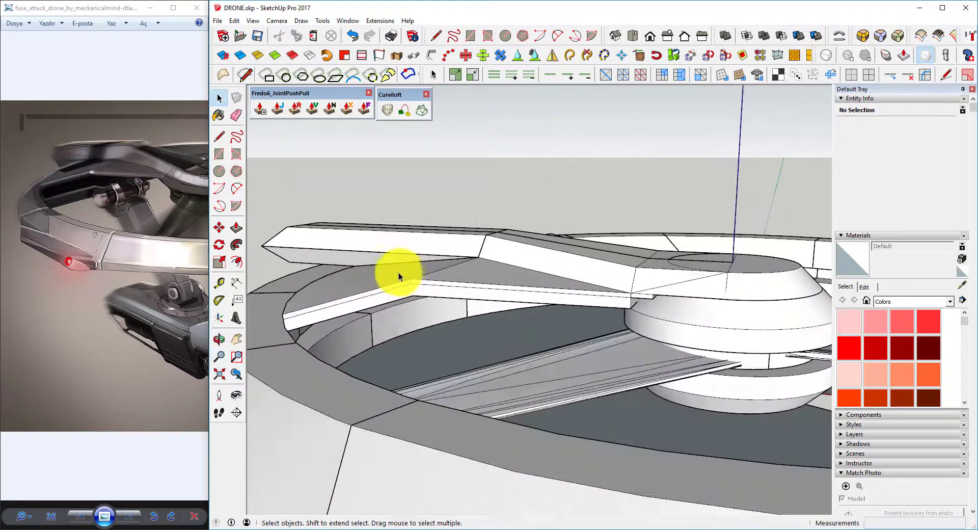
pyautogui.click(398, 273)
pyautogui.moveTo(425, 320); pyautogui.dragTo(433, 290, button='middle')
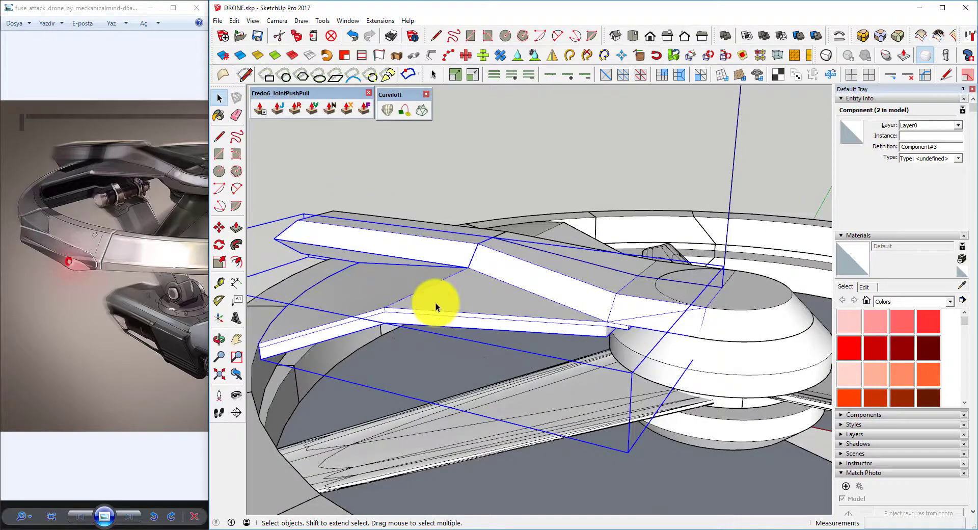
pyautogui.doubleClick(435, 303)
pyautogui.tripleClick(440, 295)
pyautogui.rightClick(440, 295)
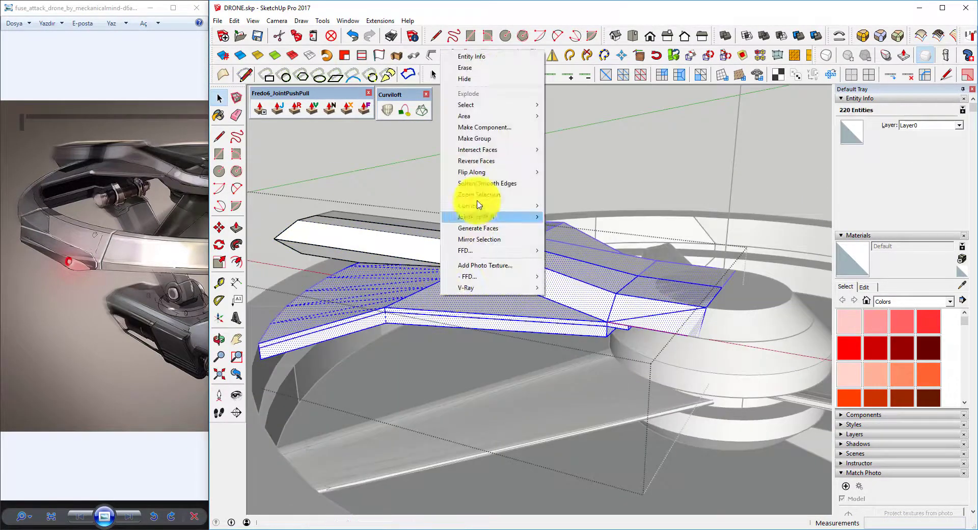
pyautogui.click(474, 138)
# Exit the component edit, orbit until the arm points upward, and select the arm plate group
pyautogui.moveTo(511, 148)
pyautogui.mouseDown(button='middle')
pyautogui.moveTo(509, 319)
pyautogui.moveTo(760, 331)
pyautogui.moveTo(580, 307)
pyautogui.moveTo(498, 330)
pyautogui.mouseUp(button='middle')
pyautogui.click(498, 330)
pyautogui.moveTo(168, 172)
pyautogui.mouseDown()
pyautogui.moveTo(113, 170)
pyautogui.moveTo(77, 185)
pyautogui.mouseUp()
pyautogui.moveTo(589, 393); pyautogui.dragTo(591, 356, button='middle')
pyautogui.scroll(3, 534, 283)
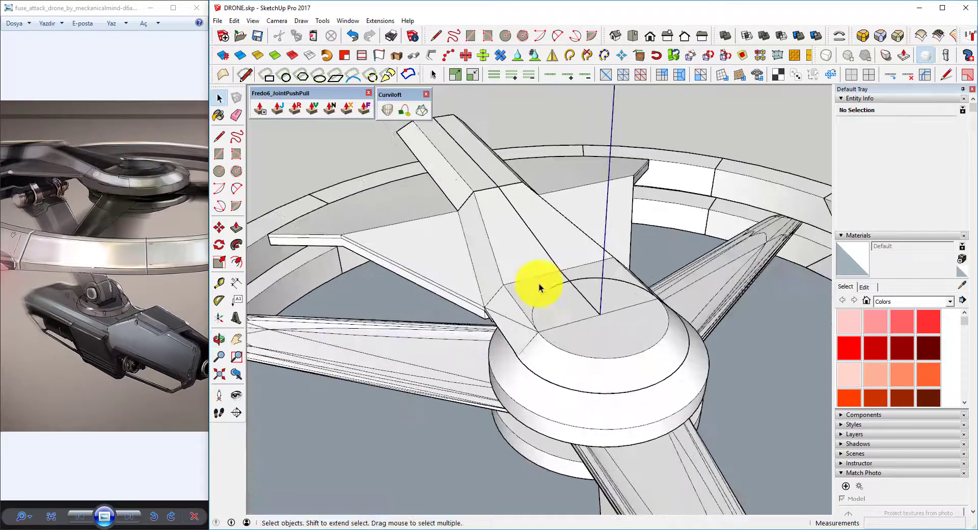
pyautogui.scroll(3, 557, 316)
pyautogui.moveTo(557, 316); pyautogui.dragTo(443, 320, button='middle')
pyautogui.scroll(3, 445, 303)
pyautogui.scroll(2, 441, 298)
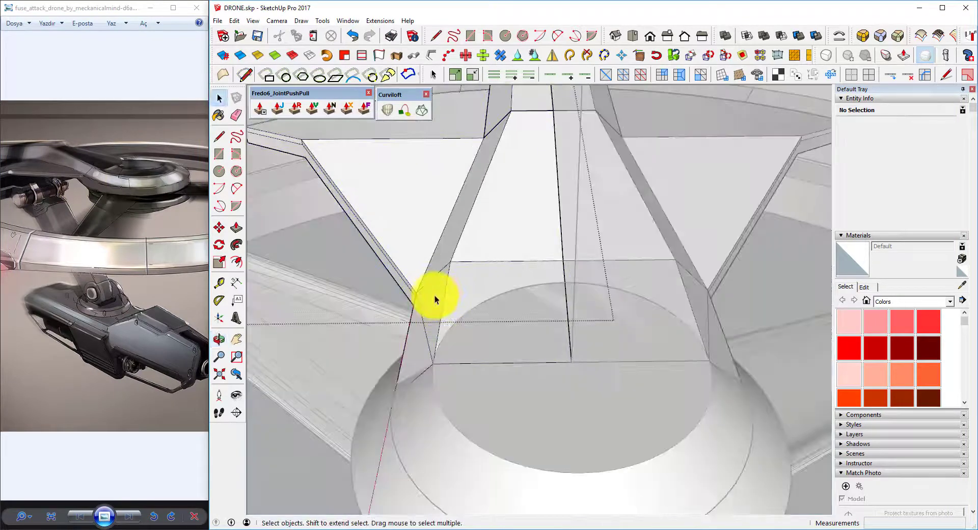
pyautogui.scroll(3, 459, 285)
pyautogui.click(454, 277)
pyautogui.moveTo(455, 276)
pyautogui.mouseDown(button='middle')
pyautogui.moveTo(528, 299)
pyautogui.moveTo(496, 285)
pyautogui.mouseUp(button='middle')
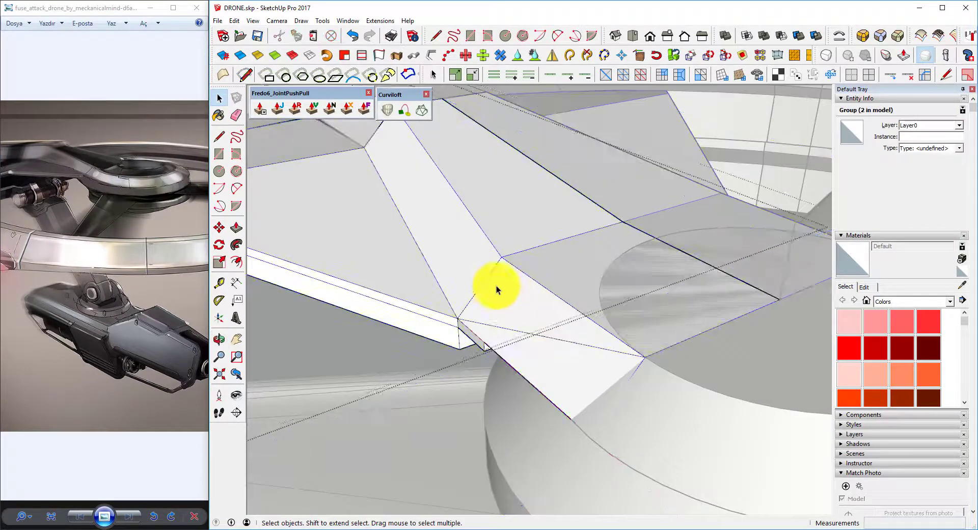
# Box-select the edges at the arm plate's inner end
pyautogui.press('m')
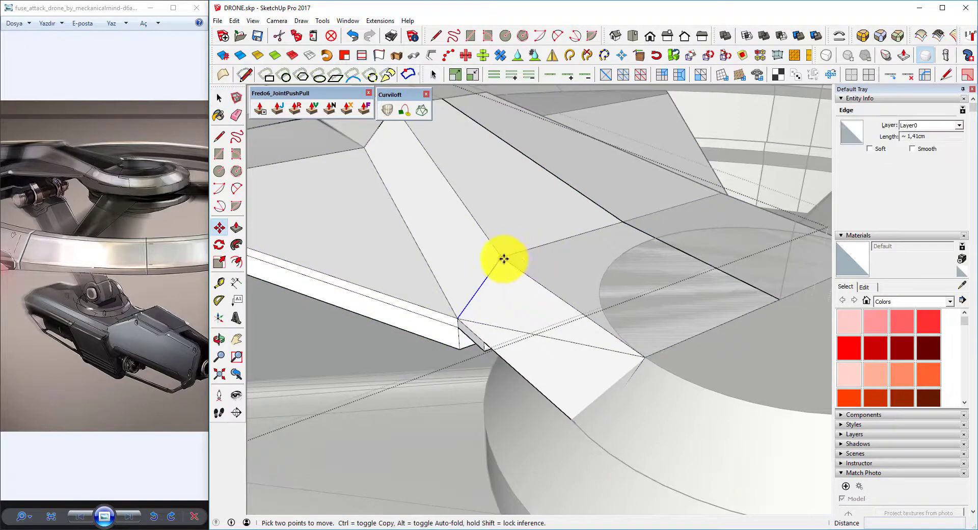
pyautogui.press('space')
pyautogui.moveTo(517, 246)
pyautogui.mouseDown(button='middle')
pyautogui.moveTo(483, 320)
pyautogui.moveTo(542, 395)
pyautogui.moveTo(506, 392)
pyautogui.moveTo(564, 399)
pyautogui.moveTo(469, 334)
pyautogui.moveTo(461, 382)
pyautogui.moveTo(411, 329)
pyautogui.mouseUp(button='middle')
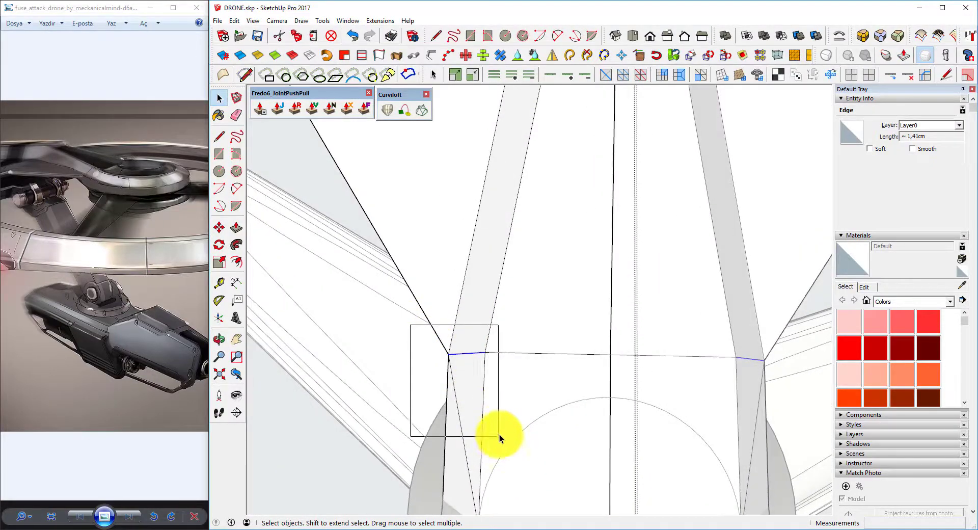
pyautogui.moveTo(488, 413); pyautogui.dragTo(499, 434)
pyautogui.scroll(-3, 730, 240)
pyautogui.moveTo(729, 240)
pyautogui.mouseDown(button='middle')
pyautogui.moveTo(718, 224)
pyautogui.moveTo(839, 137)
pyautogui.moveTo(835, 164)
pyautogui.moveTo(717, 266)
pyautogui.moveTo(681, 316)
pyautogui.moveTo(585, 261)
pyautogui.mouseUp(button='middle')
pyautogui.scroll(1, 574, 283)
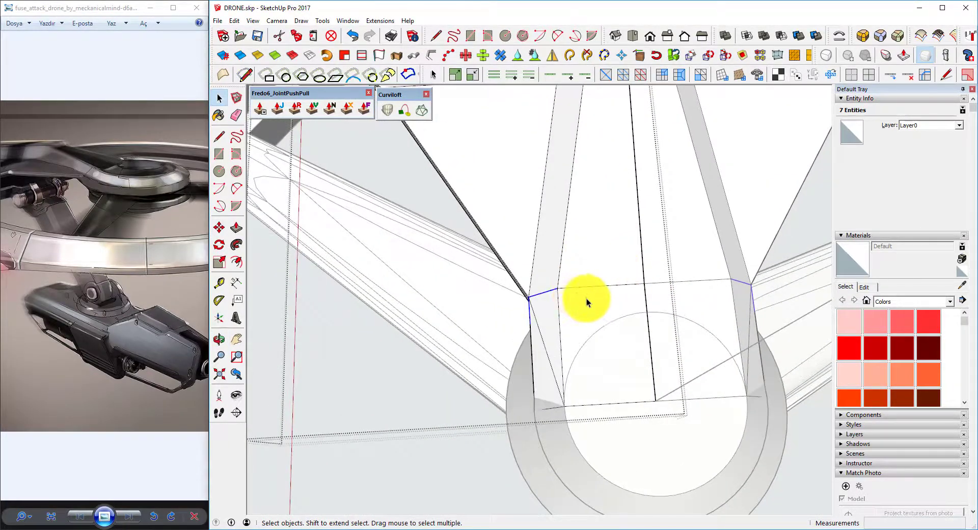
pyautogui.scroll(1, 586, 298)
pyautogui.scroll(1, 585, 283)
# Move the selected arm-end edges so the plate's tip meets the hub ring
pyautogui.press('m')
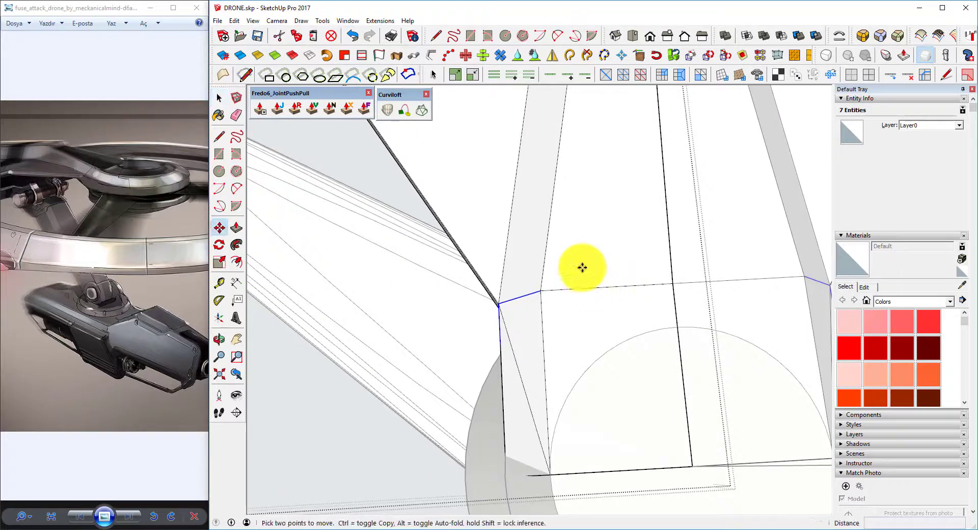
pyautogui.click(539, 292)
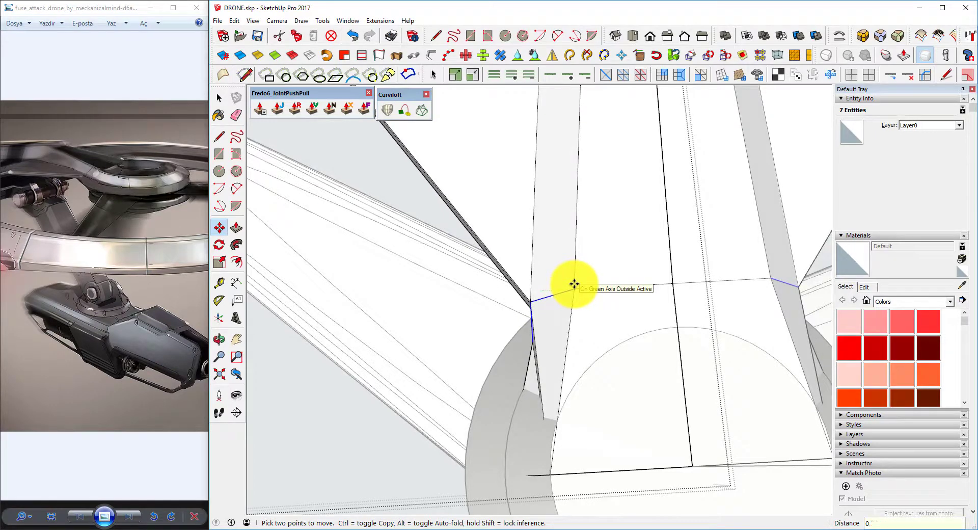
pyautogui.scroll(-3, 579, 282)
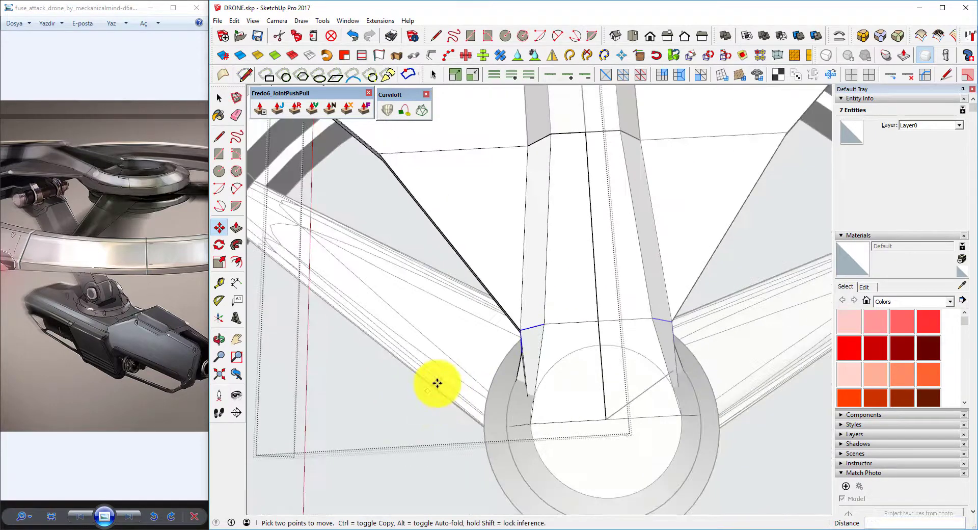
pyautogui.moveTo(436, 381)
pyautogui.mouseDown(button='middle')
pyautogui.moveTo(710, 257)
pyautogui.moveTo(633, 316)
pyautogui.mouseUp(button='middle')
pyautogui.scroll(2, 658, 315)
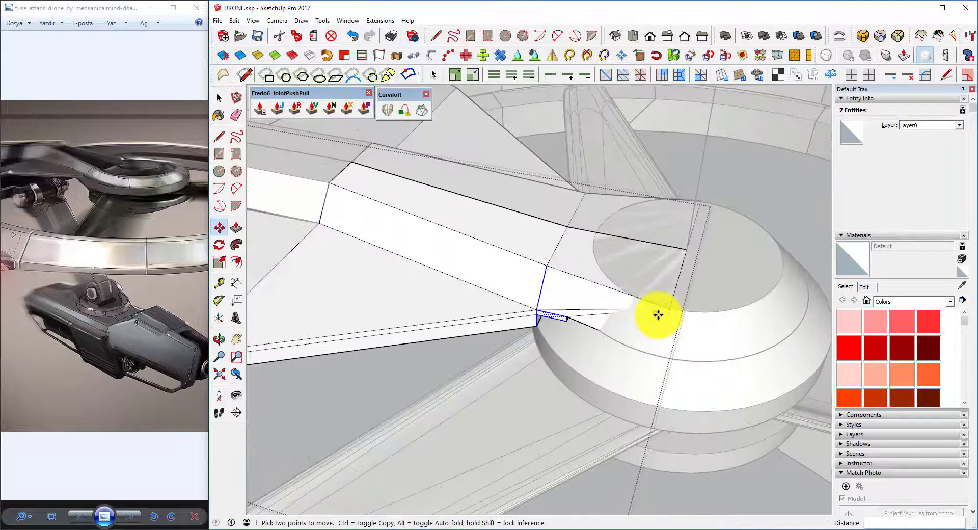
pyautogui.scroll(-2, 658, 315)
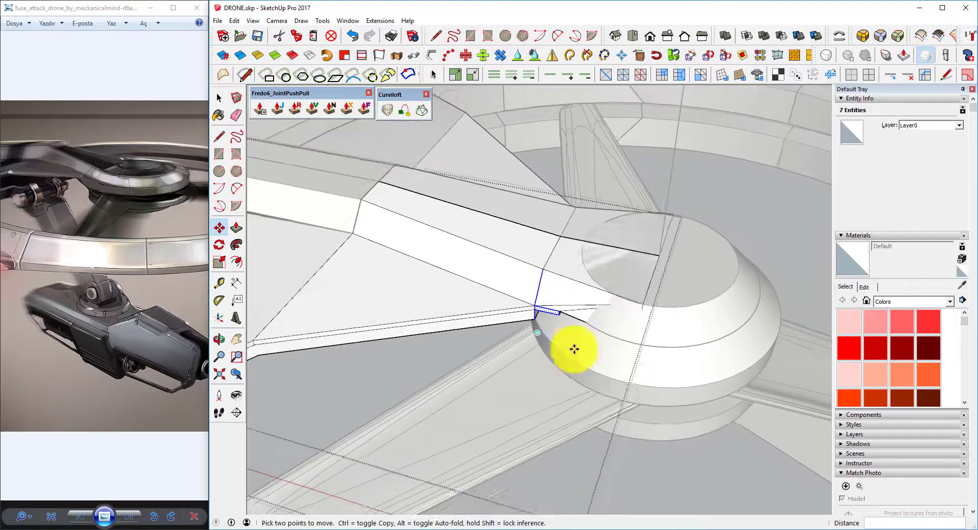
pyautogui.moveTo(574, 345)
pyautogui.mouseDown(button='middle')
pyautogui.moveTo(705, 203)
pyautogui.moveTo(588, 130)
pyautogui.mouseUp(button='middle')
pyautogui.scroll(2, 676, 208)
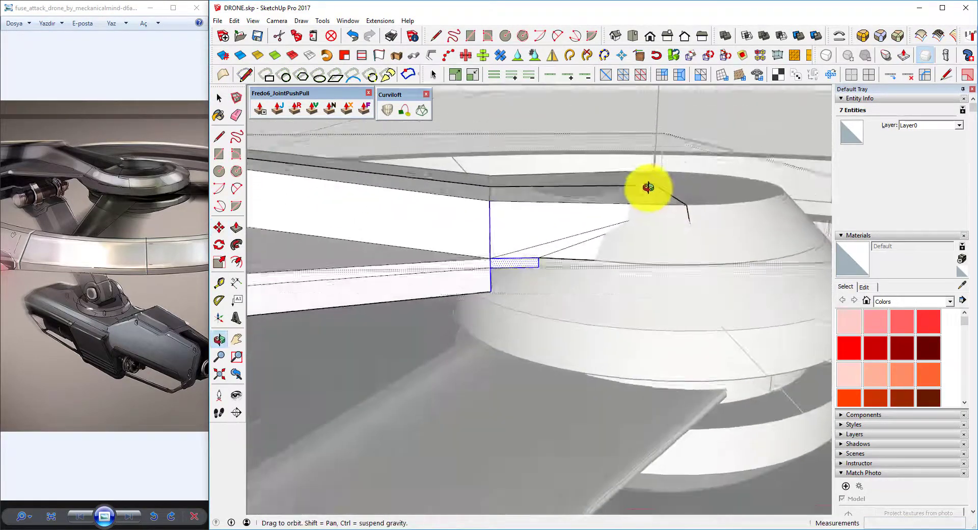
pyautogui.press('m')
pyautogui.scroll(2, 498, 219)
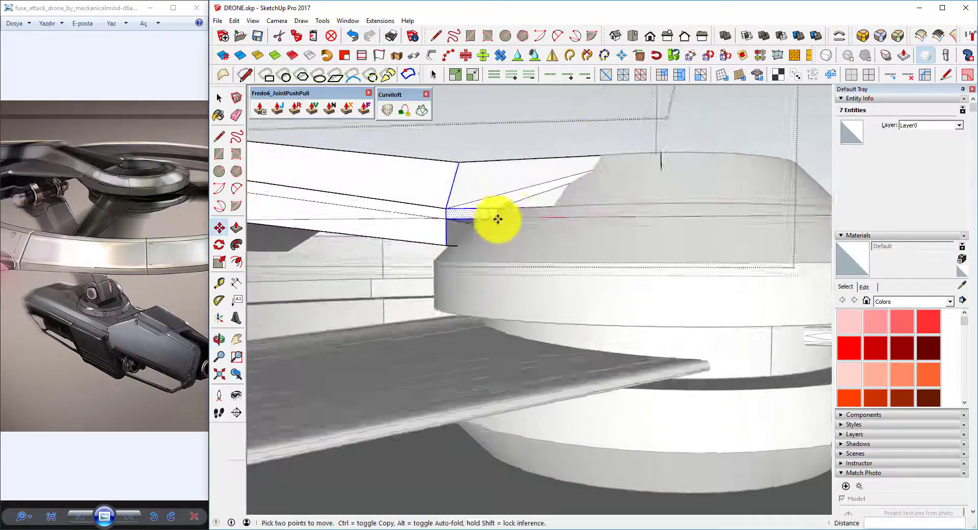
pyautogui.scroll(2, 480, 234)
pyautogui.moveTo(480, 234); pyautogui.dragTo(448, 246, button='middle')
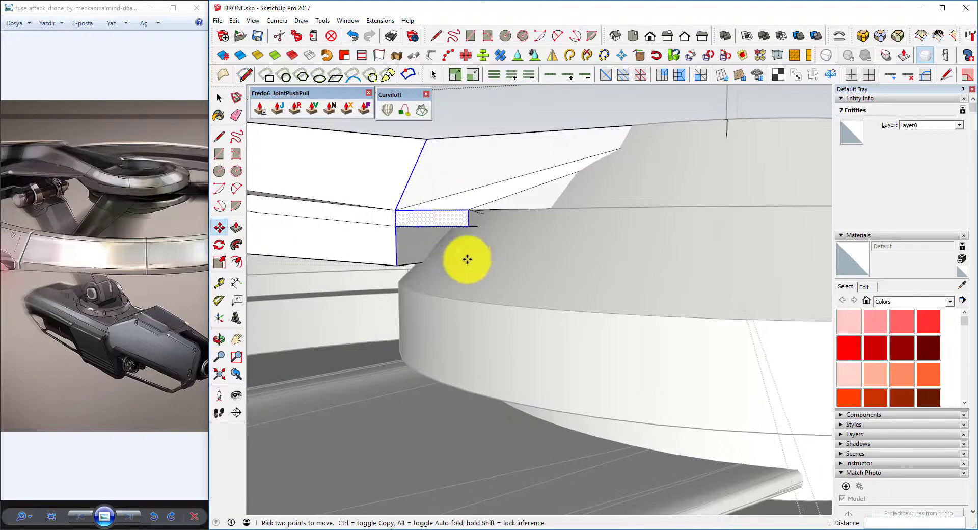
pyautogui.moveTo(480, 285)
pyautogui.mouseDown(button='middle')
pyautogui.moveTo(507, 266)
pyautogui.moveTo(468, 230)
pyautogui.moveTo(572, 231)
pyautogui.mouseUp(button='middle')
# Push-pull the small gap face about 0.98 cm and another face out 0.68 cm
pyautogui.press('p')
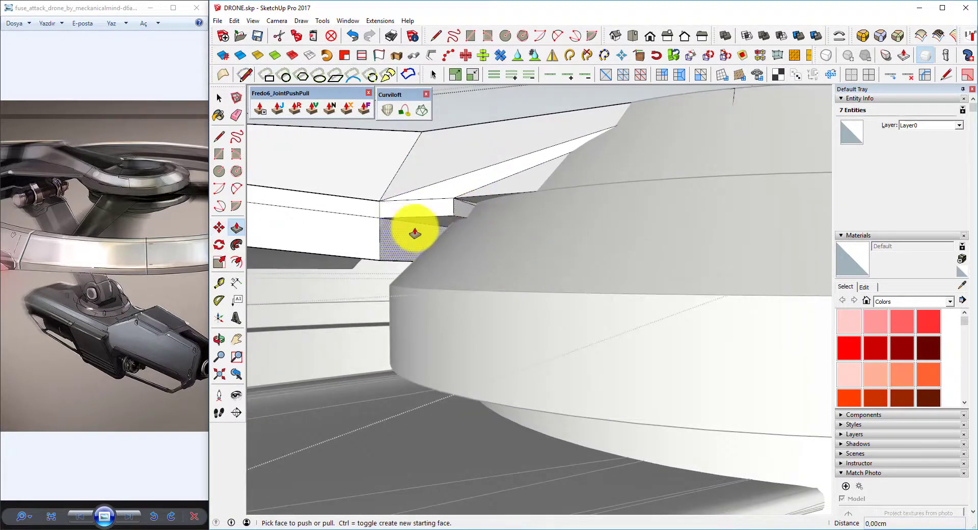
pyautogui.moveTo(397, 238)
pyautogui.mouseDown()
pyautogui.moveTo(465, 218)
pyautogui.moveTo(465, 208)
pyautogui.mouseUp()
pyautogui.scroll(2, 467, 214)
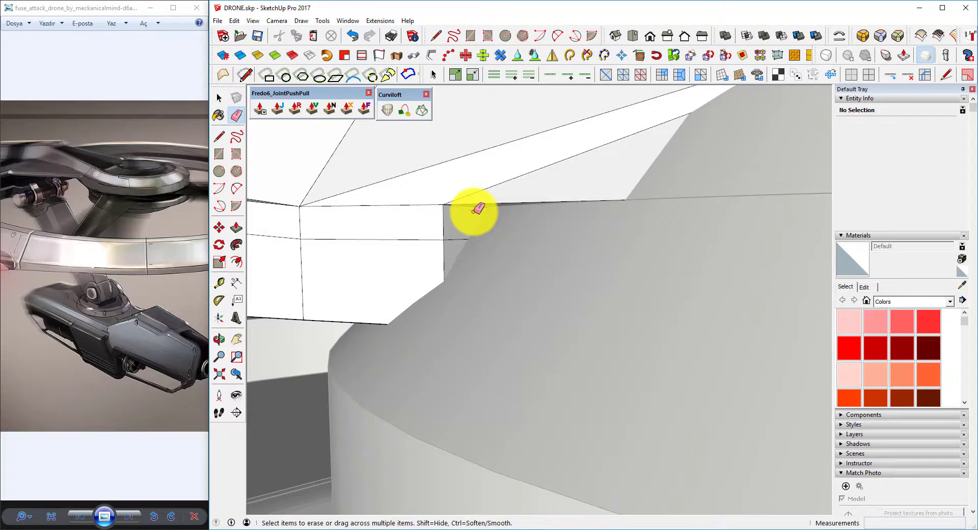
pyautogui.press('p')
pyautogui.click(461, 222)
pyautogui.moveTo(462, 222)
pyautogui.mouseDown()
pyautogui.moveTo(590, 221)
pyautogui.moveTo(626, 203)
pyautogui.mouseUp()
pyautogui.press('space')
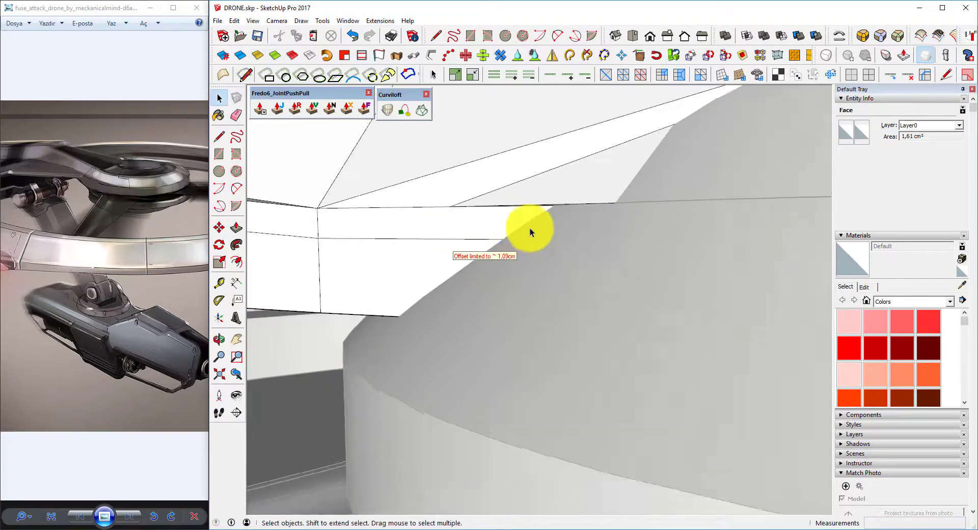
# Hide the cylinder group to expose the hub
pyautogui.moveTo(529, 232)
pyautogui.mouseDown(button='middle')
pyautogui.moveTo(580, 249)
pyautogui.moveTo(640, 181)
pyautogui.moveTo(695, 255)
pyautogui.moveTo(605, 263)
pyautogui.mouseUp(button='middle')
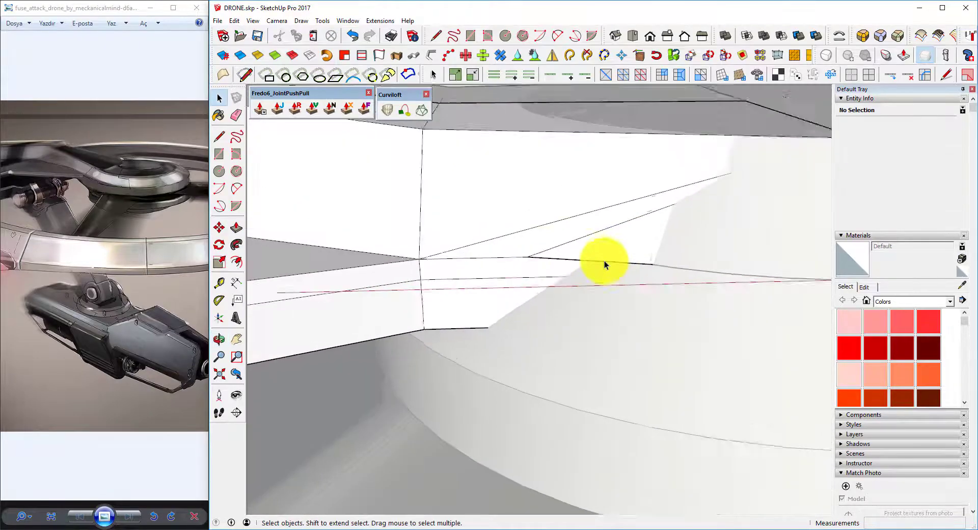
pyautogui.scroll(-3, 604, 260)
pyautogui.scroll(-3, 473, 234)
pyautogui.rightClick(692, 185)
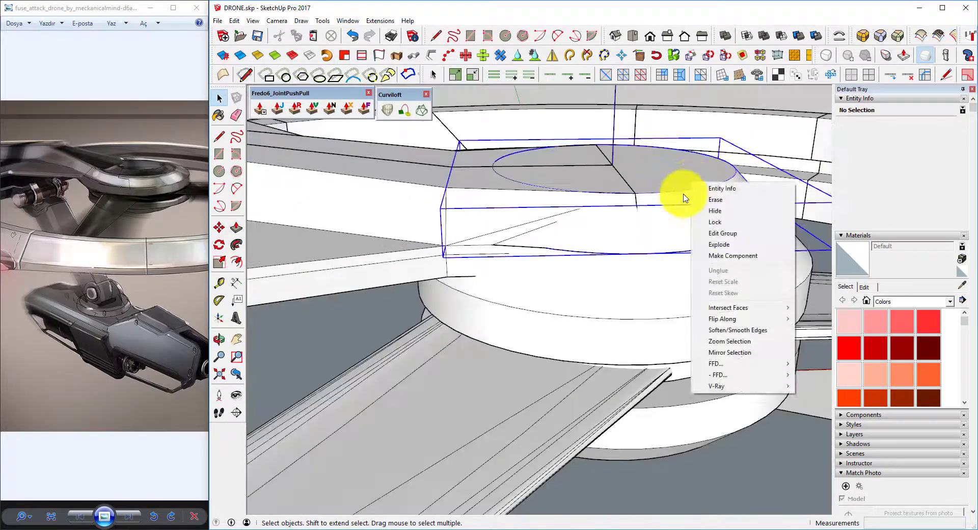
pyautogui.click(712, 211)
pyautogui.moveTo(712, 215)
pyautogui.mouseDown(button='middle')
pyautogui.moveTo(563, 255)
pyautogui.moveTo(456, 233)
pyautogui.moveTo(519, 267)
pyautogui.moveTo(427, 271)
pyautogui.moveTo(483, 288)
pyautogui.moveTo(458, 306)
pyautogui.mouseUp(button='middle')
# Move the plate's lower corner point onto the hub cap rim
pyautogui.press('m')
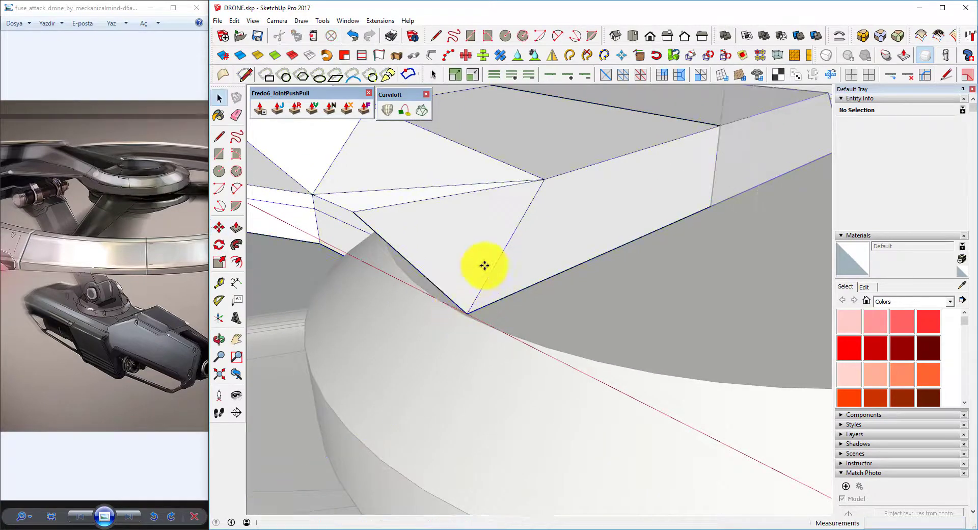
pyautogui.click(469, 311)
pyautogui.click(528, 282)
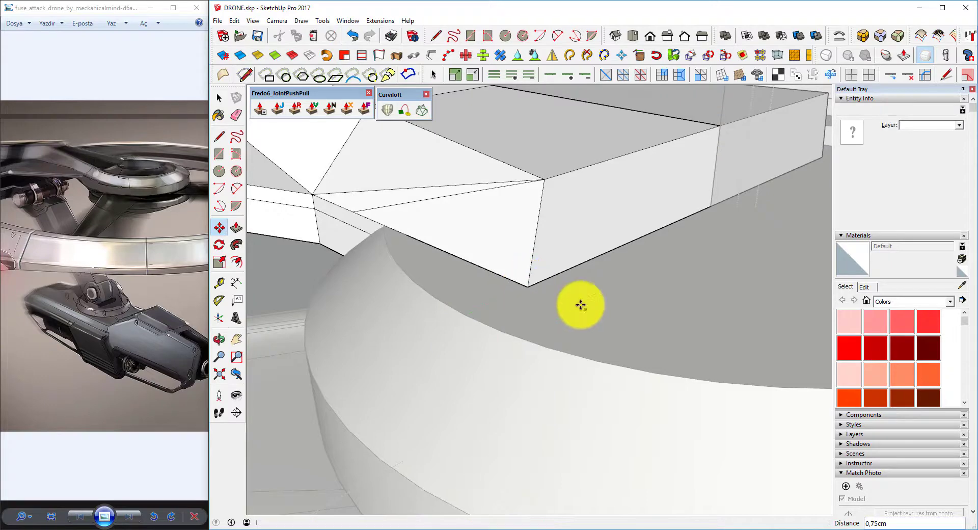
pyautogui.moveTo(579, 305)
pyautogui.mouseDown(button='middle')
pyautogui.moveTo(389, 251)
pyautogui.moveTo(483, 306)
pyautogui.moveTo(476, 277)
pyautogui.mouseUp(button='middle')
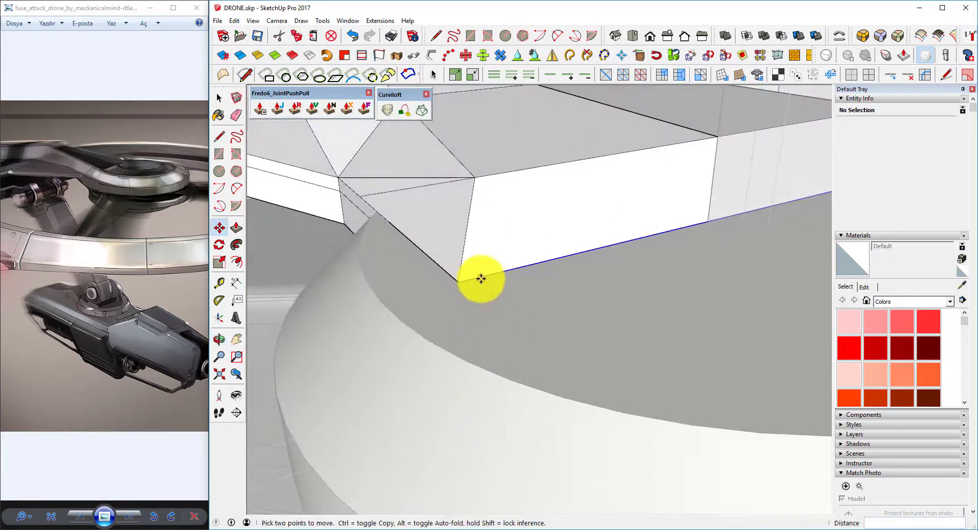
# Erase stray edges, nudge the corner onto the hub edge, and undo one mistaken edit
pyautogui.press('e')
pyautogui.moveTo(387, 185)
pyautogui.mouseDown(button='middle')
pyautogui.moveTo(501, 248)
pyautogui.moveTo(354, 240)
pyautogui.moveTo(576, 261)
pyautogui.moveTo(472, 307)
pyautogui.moveTo(480, 214)
pyautogui.mouseUp(button='middle')
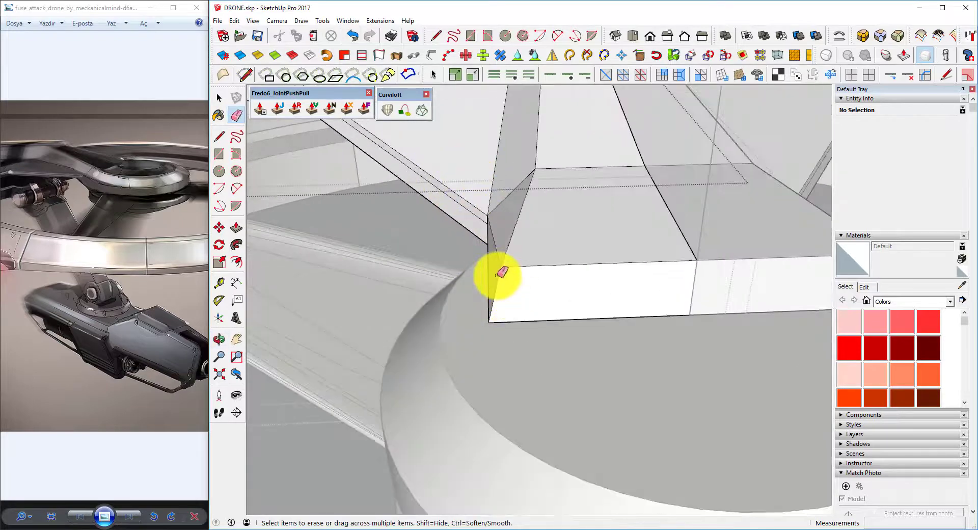
pyautogui.press('m')
pyautogui.click(499, 264)
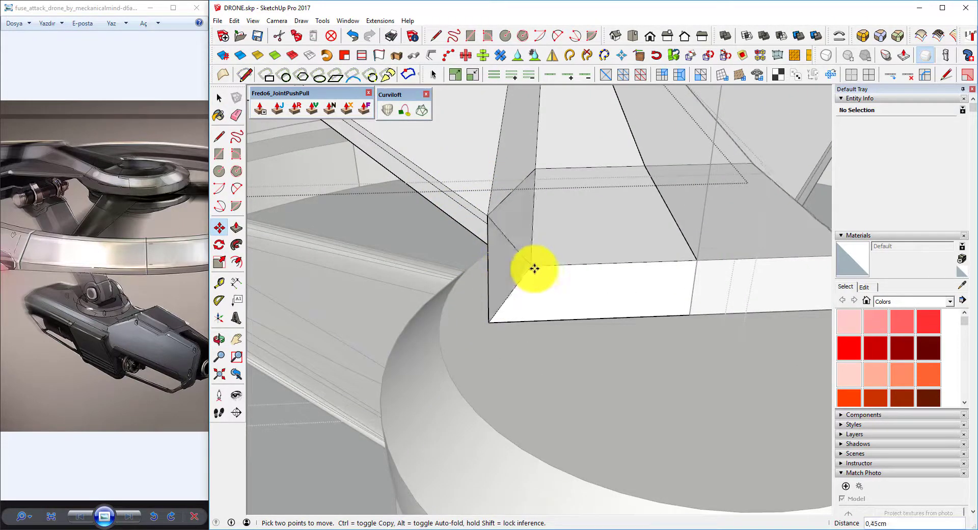
pyautogui.press('e')
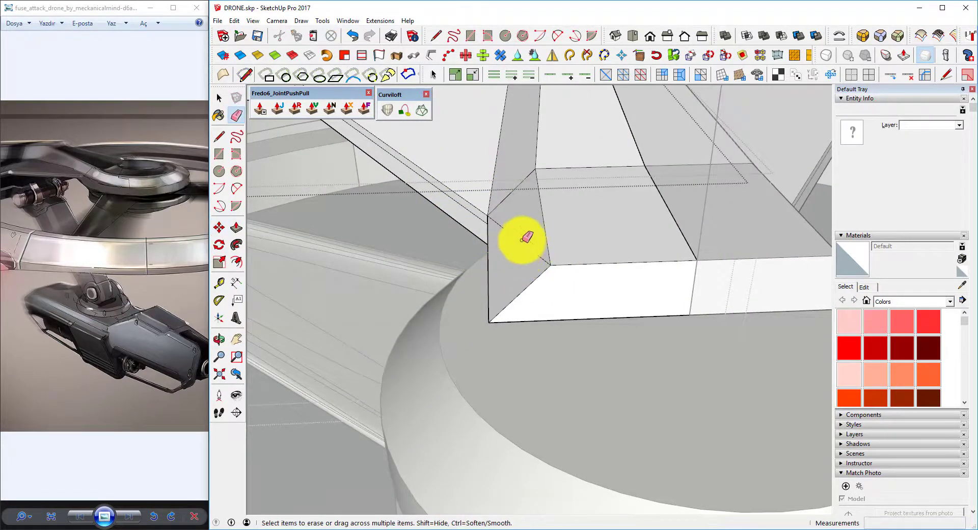
pyautogui.moveTo(520, 235)
pyautogui.mouseDown(button='middle')
pyautogui.moveTo(530, 234)
pyautogui.moveTo(517, 265)
pyautogui.moveTo(611, 233)
pyautogui.mouseUp(button='middle')
pyautogui.hotkey('ctrl', 'z')
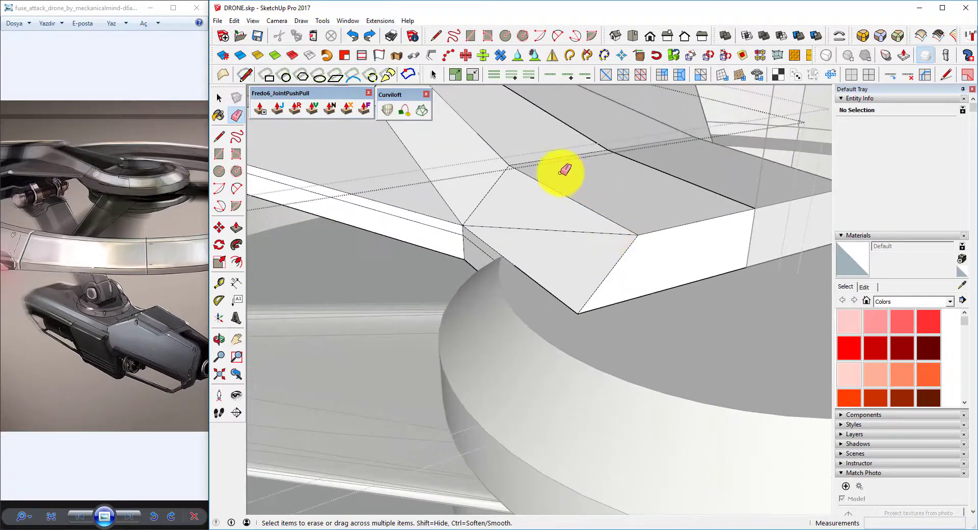
pyautogui.click(482, 168)
# Select the strip of the arm's top face beside the hub cap
pyautogui.press('space')
pyautogui.scroll(-5, 630, 225)
pyautogui.click(630, 225)
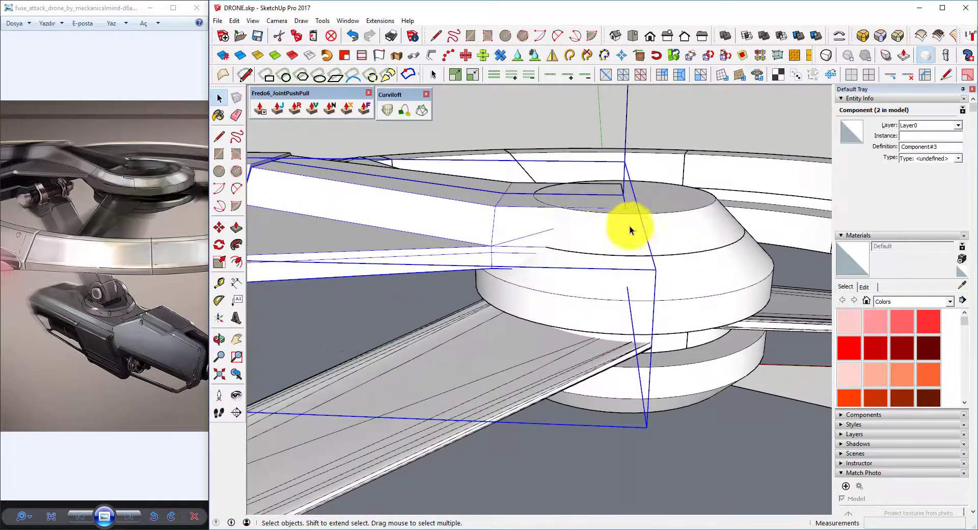
pyautogui.moveTo(629, 225)
pyautogui.mouseDown(button='middle')
pyautogui.moveTo(531, 230)
pyautogui.moveTo(512, 220)
pyautogui.mouseUp(button='middle')
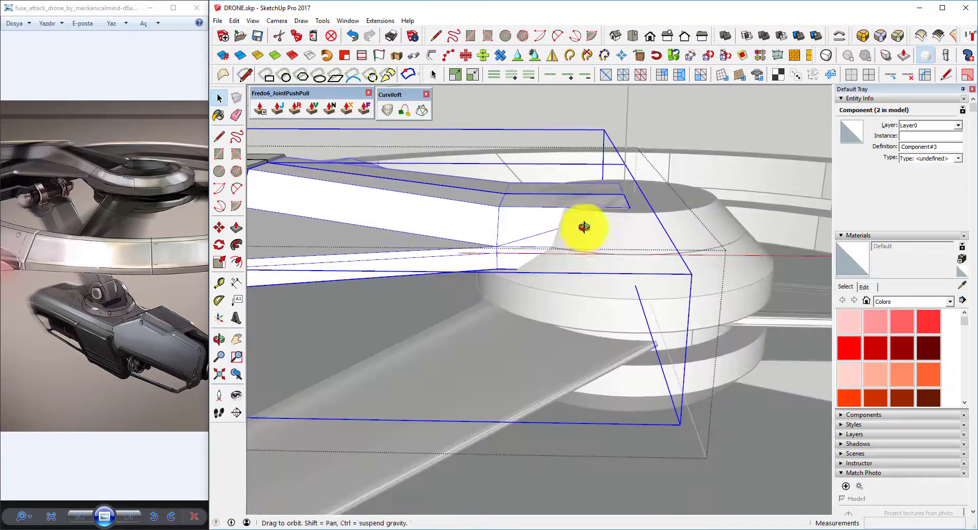
pyautogui.click(527, 202)
pyautogui.moveTo(583, 224)
pyautogui.mouseDown(button='middle')
pyautogui.moveTo(526, 203)
pyautogui.moveTo(583, 206)
pyautogui.moveTo(596, 163)
pyautogui.moveTo(558, 199)
pyautogui.moveTo(413, 158)
pyautogui.mouseUp(button='middle')
pyautogui.click(595, 163)
pyautogui.moveTo(569, 196); pyautogui.dragTo(457, 173, button='middle')
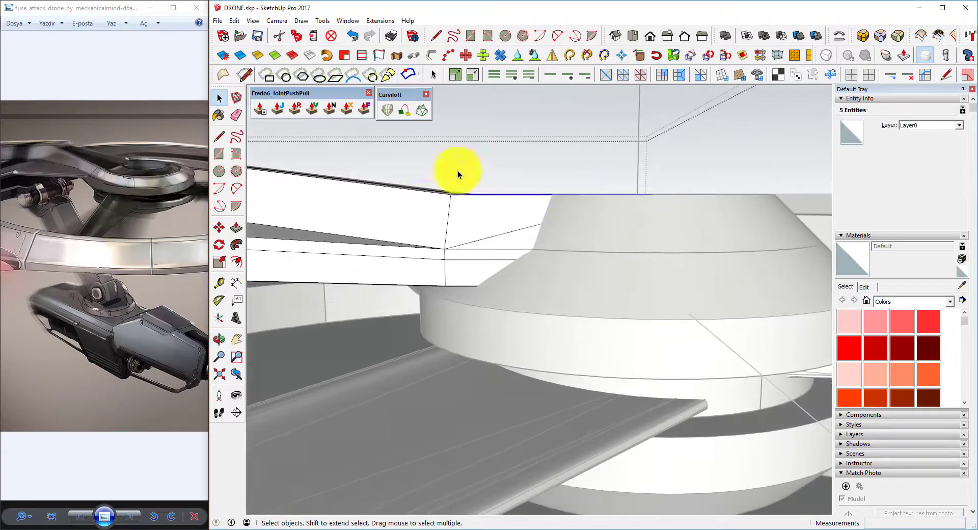
pyautogui.moveTo(729, 210); pyautogui.dragTo(728, 210)
pyautogui.moveTo(729, 211); pyautogui.dragTo(756, 243, button='middle')
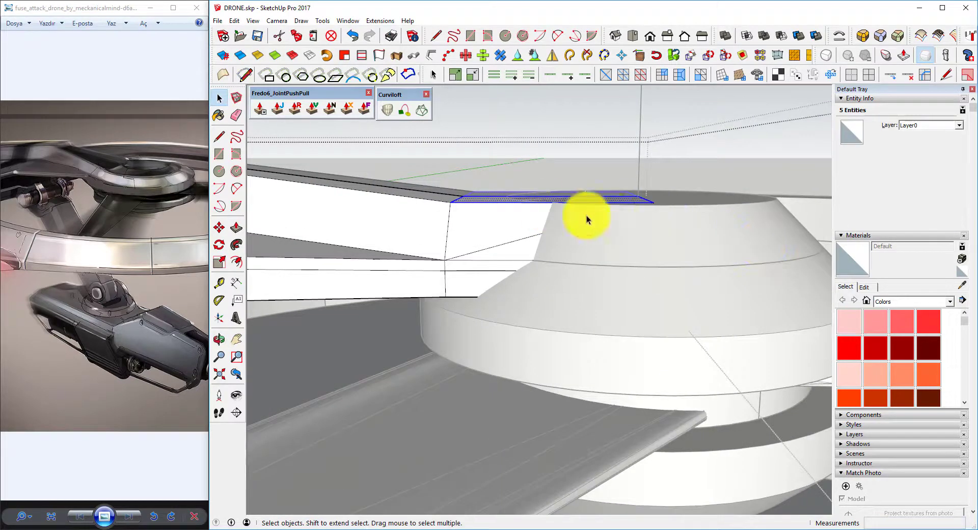
pyautogui.moveTo(585, 215)
pyautogui.mouseDown(button='middle')
pyautogui.moveTo(606, 194)
pyautogui.moveTo(578, 225)
pyautogui.moveTo(525, 202)
pyautogui.mouseUp(button='middle')
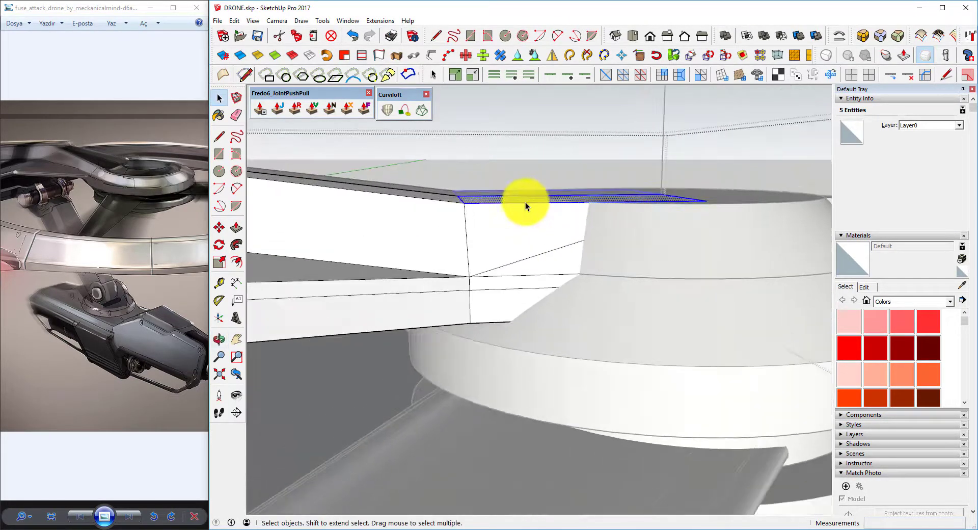
# Move the selected strip down about 0.5 cm toward the hub cap, then select the hub cap's top face
pyautogui.press('m')
pyautogui.moveTo(521, 203); pyautogui.dragTo(522, 214)
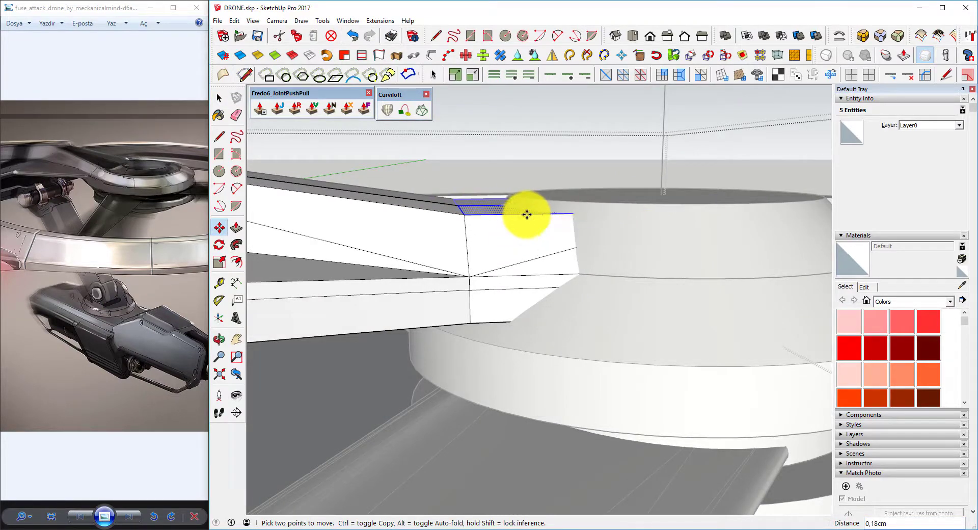
pyautogui.write('0,3')
pyautogui.press('Return')
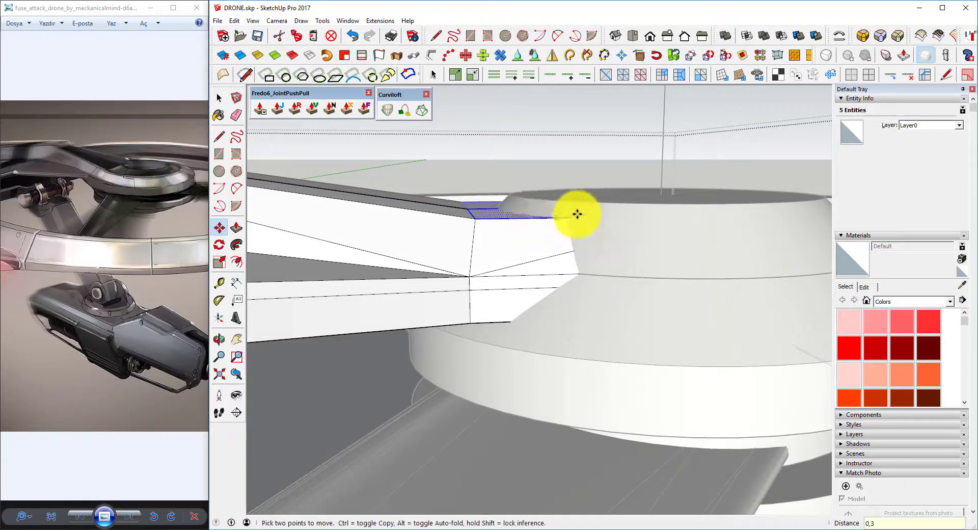
pyautogui.moveTo(575, 212)
pyautogui.mouseDown(button='middle')
pyautogui.moveTo(533, 282)
pyautogui.moveTo(520, 270)
pyautogui.moveTo(558, 247)
pyautogui.mouseUp(button='middle')
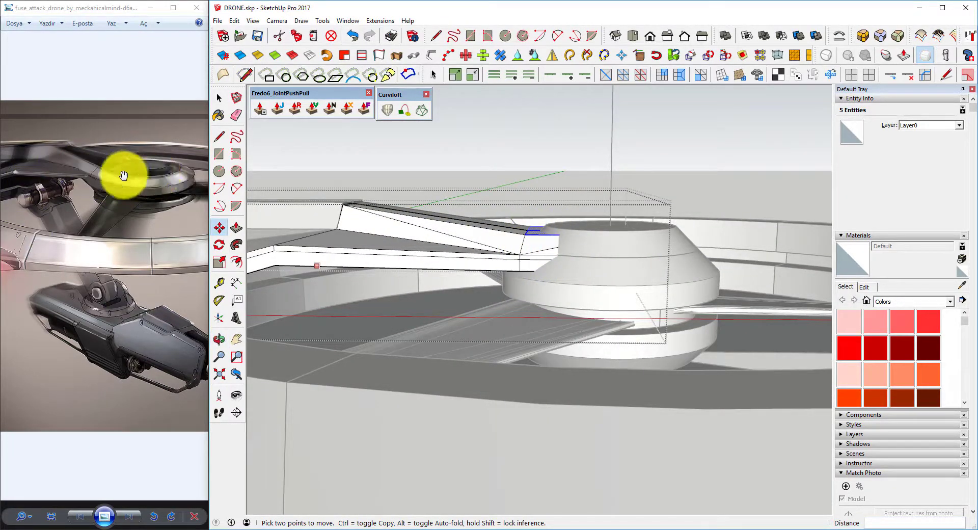
pyautogui.scroll(3, 573, 255)
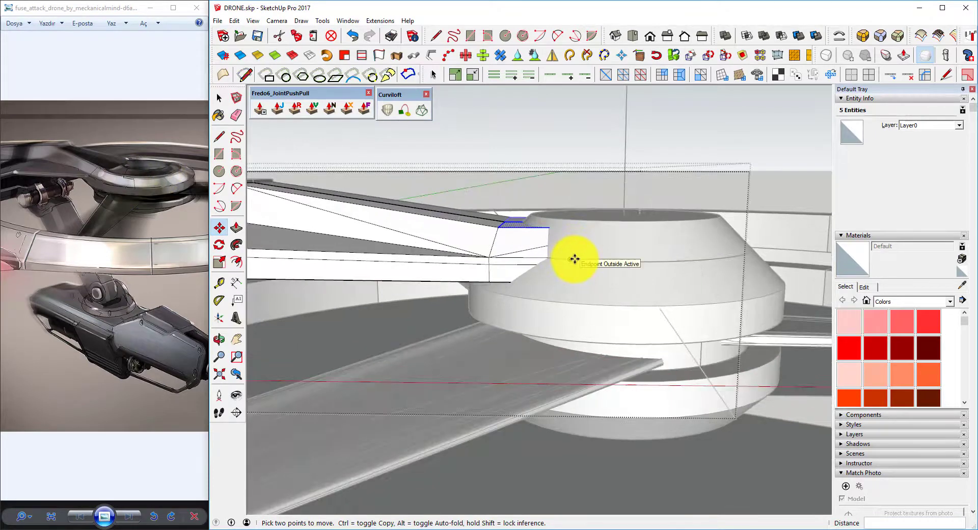
pyautogui.scroll(1, 575, 259)
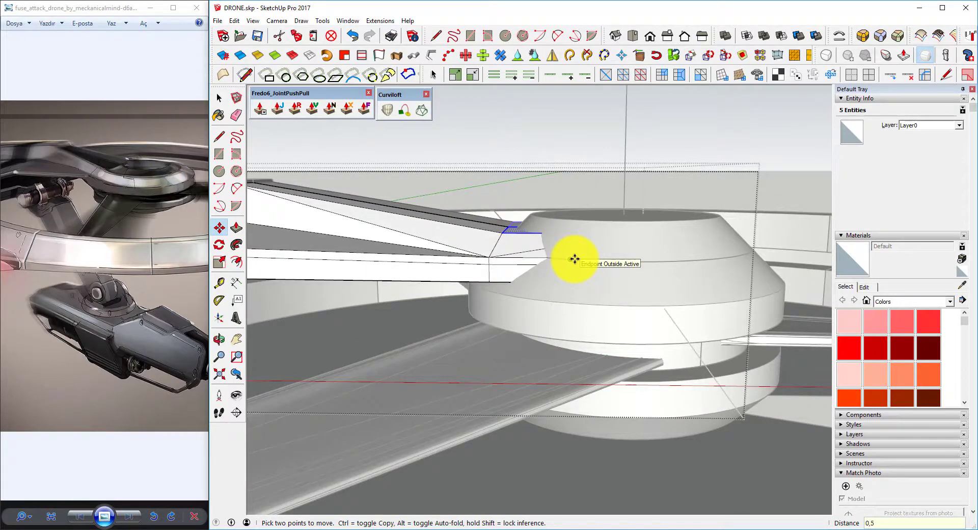
pyautogui.moveTo(574, 259)
pyautogui.mouseDown(button='middle')
pyautogui.moveTo(605, 247)
pyautogui.moveTo(530, 253)
pyautogui.moveTo(576, 249)
pyautogui.mouseUp(button='middle')
pyautogui.press('space')
pyautogui.click(575, 258)
pyautogui.scroll(3, 556, 221)
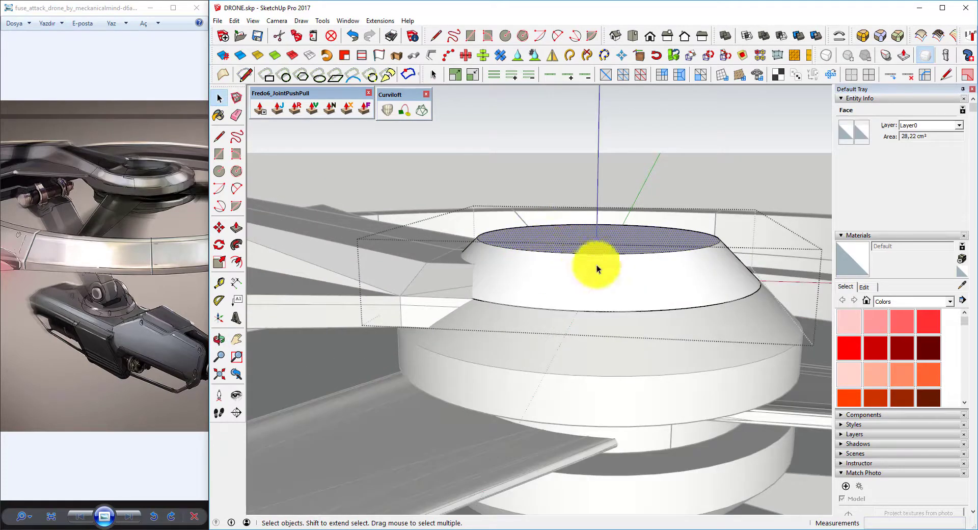
# Scale the hub cap group to 0,59 of its height, reducing its volume to 22,82 cm³
pyautogui.click(306, 262)
pyautogui.click(567, 246)
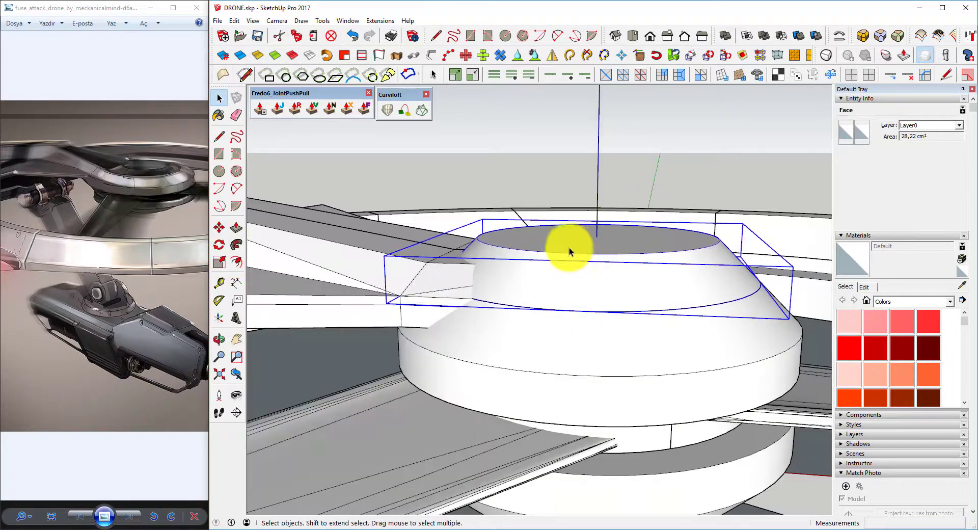
pyautogui.click(219, 263)
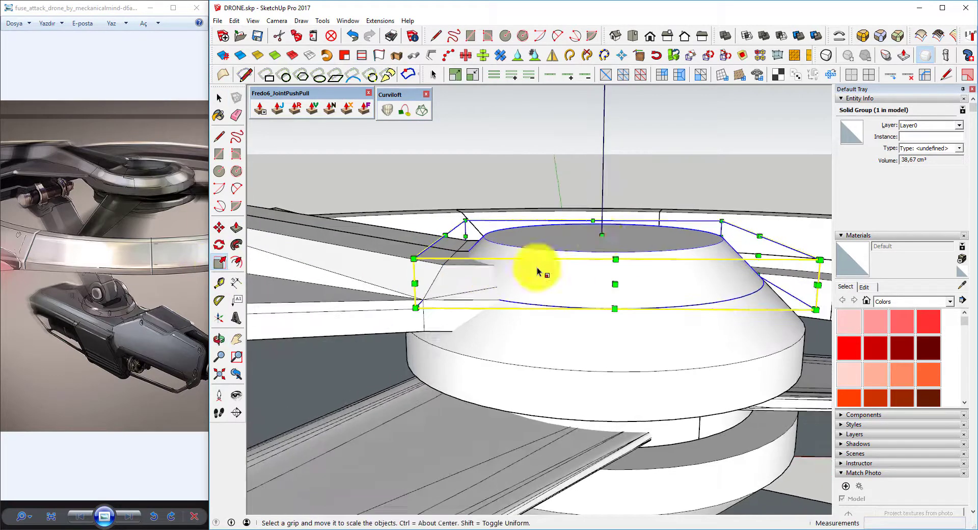
pyautogui.scroll(2, 604, 231)
pyautogui.scroll(1, 605, 248)
pyautogui.moveTo(611, 235); pyautogui.dragTo(475, 261)
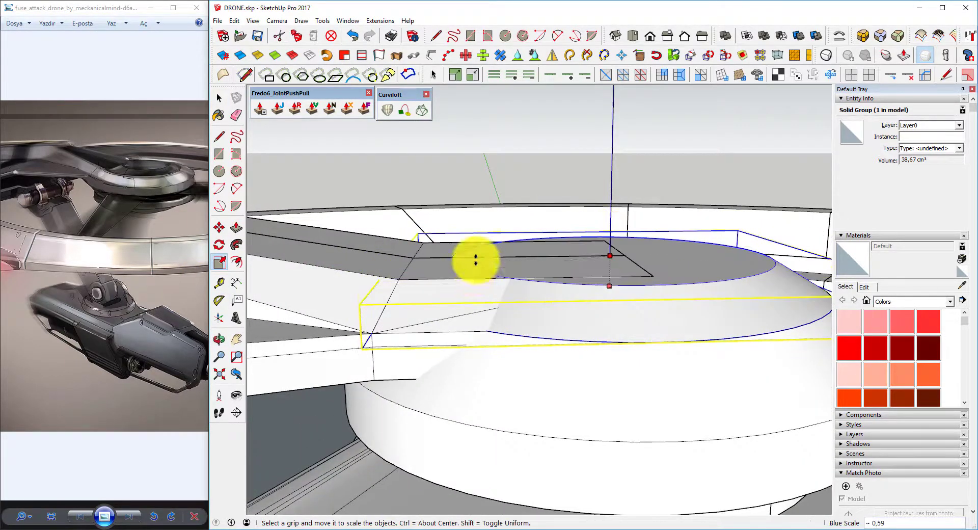
pyautogui.press('space')
pyautogui.scroll(-3, 666, 301)
pyautogui.moveTo(666, 302)
pyautogui.mouseDown(button='middle')
pyautogui.moveTo(546, 342)
pyautogui.moveTo(666, 294)
pyautogui.moveTo(476, 313)
pyautogui.mouseUp(button='middle')
# Open the arm component for editing and orbit around its sloped joint
pyautogui.scroll(2, 474, 321)
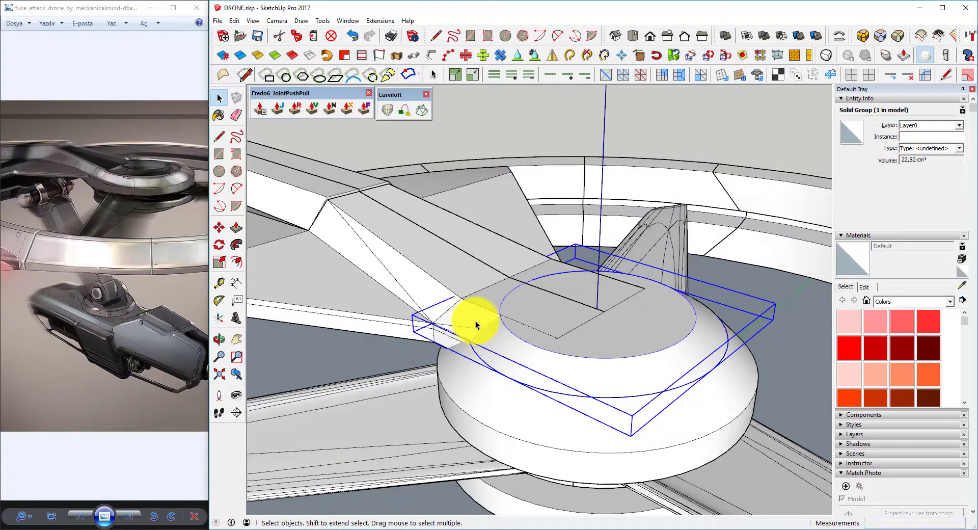
pyautogui.scroll(-2, 629, 300)
pyautogui.moveTo(629, 300)
pyautogui.mouseDown(button='middle')
pyautogui.moveTo(475, 268)
pyautogui.moveTo(563, 245)
pyautogui.moveTo(500, 301)
pyautogui.mouseUp(button='middle')
pyautogui.scroll(-2, 594, 266)
pyautogui.scroll(3, 463, 241)
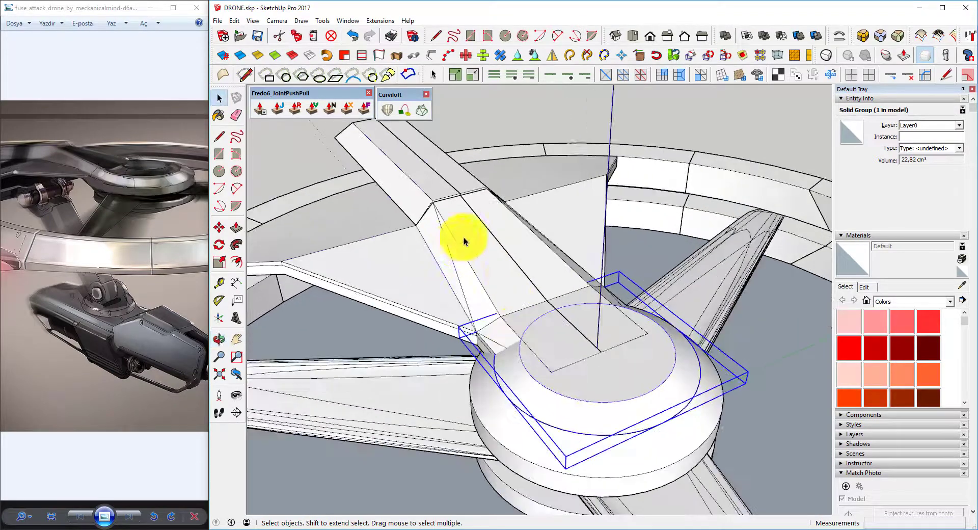
pyautogui.moveTo(464, 241); pyautogui.dragTo(448, 295, button='middle')
pyautogui.scroll(2, 469, 259)
pyautogui.doubleClick(469, 259)
pyautogui.moveTo(469, 256)
pyautogui.mouseDown(button='middle')
pyautogui.moveTo(506, 278)
pyautogui.moveTo(520, 222)
pyautogui.moveTo(519, 244)
pyautogui.moveTo(475, 239)
pyautogui.moveTo(519, 227)
pyautogui.mouseUp(button='middle')
pyautogui.scroll(3, 424, 163)
pyautogui.scroll(2, 461, 212)
pyautogui.moveTo(460, 212)
pyautogui.mouseDown(button='middle')
pyautogui.moveTo(432, 221)
pyautogui.moveTo(460, 228)
pyautogui.moveTo(491, 210)
pyautogui.moveTo(469, 213)
pyautogui.moveTo(594, 272)
pyautogui.moveTo(500, 233)
pyautogui.mouseUp(button='middle')
pyautogui.scroll(1, 471, 249)
# Scale the arm's bevelled top box group vertically to 0,91 of its height
pyautogui.click(500, 232)
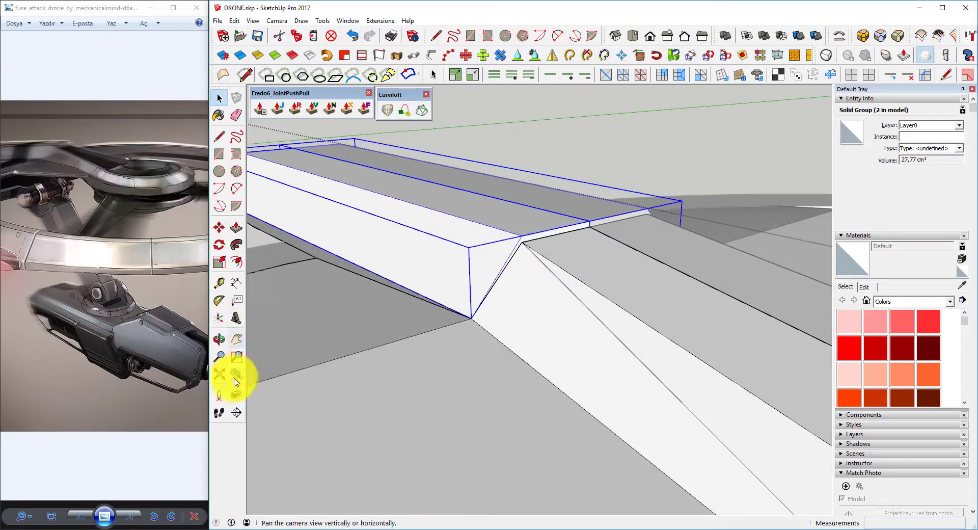
pyautogui.click(219, 264)
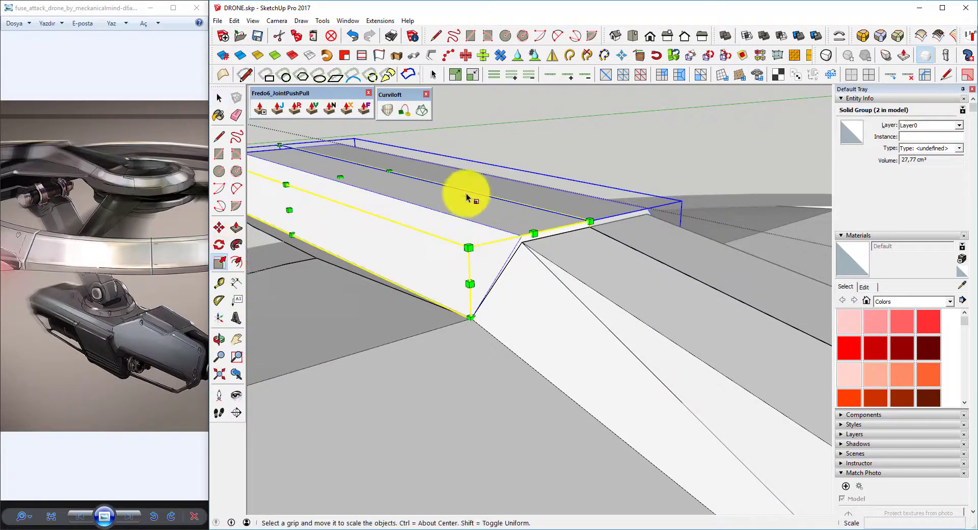
pyautogui.moveTo(341, 177); pyautogui.dragTo(551, 237)
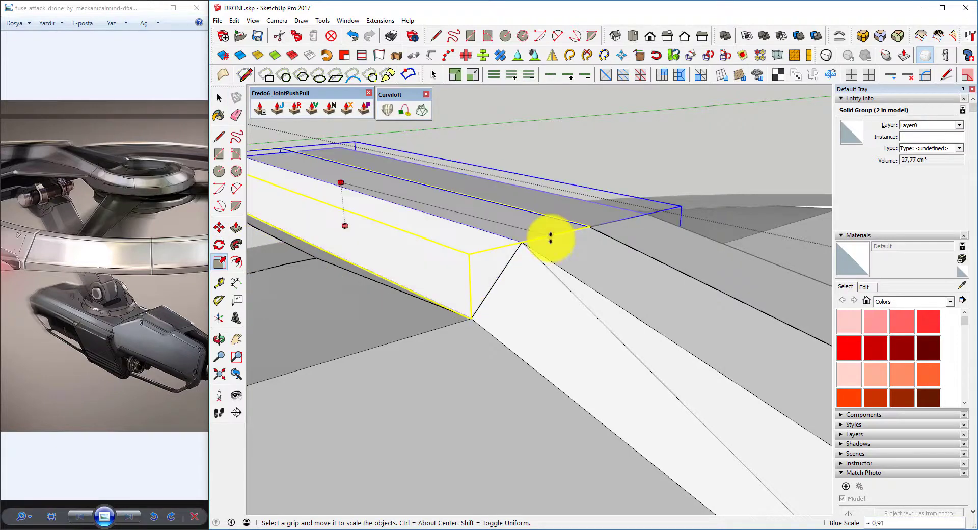
pyautogui.moveTo(551, 238); pyautogui.dragTo(283, 269, button='middle')
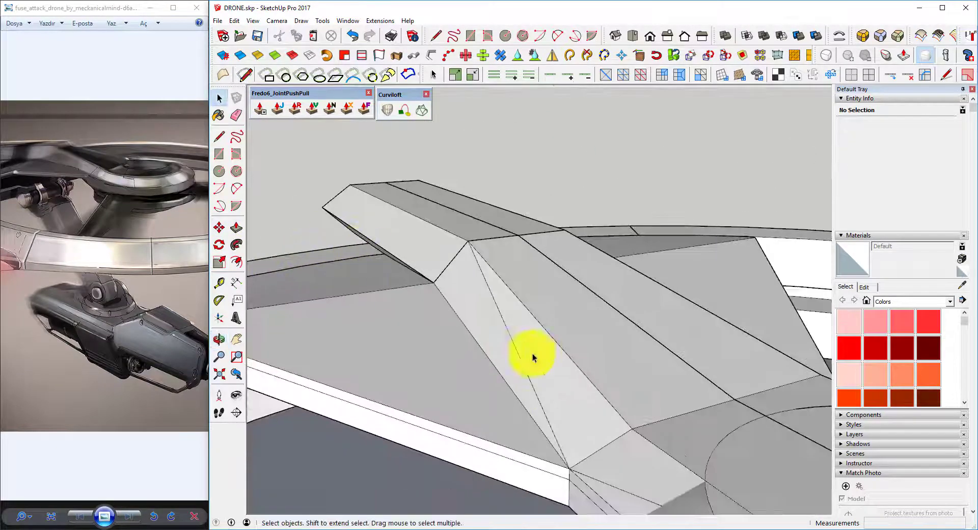
pyautogui.moveTo(530, 356); pyautogui.dragTo(472, 321, button='middle')
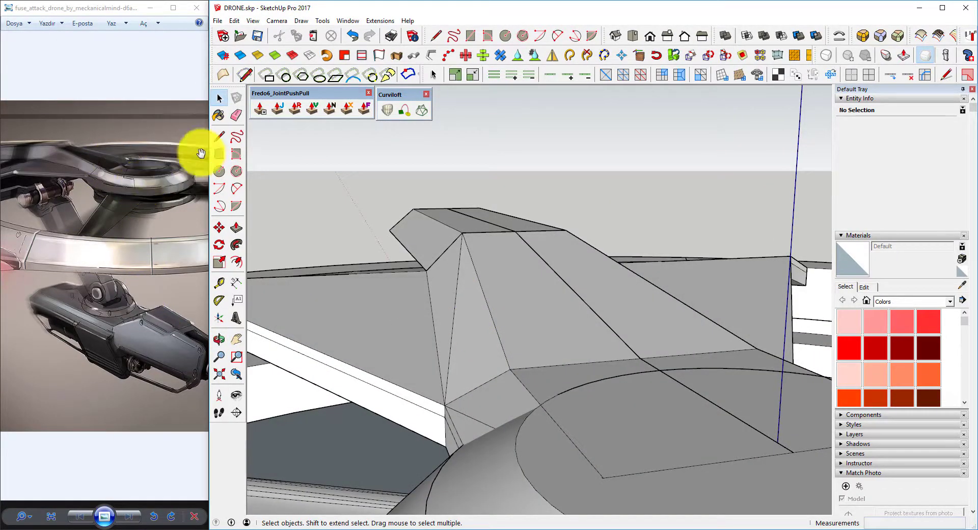
# Select the hub cap group and shrink it uniformly about its centre
pyautogui.scroll(-3, 432, 218)
pyautogui.scroll(-2, 368, 203)
pyautogui.scroll(-2, 330, 197)
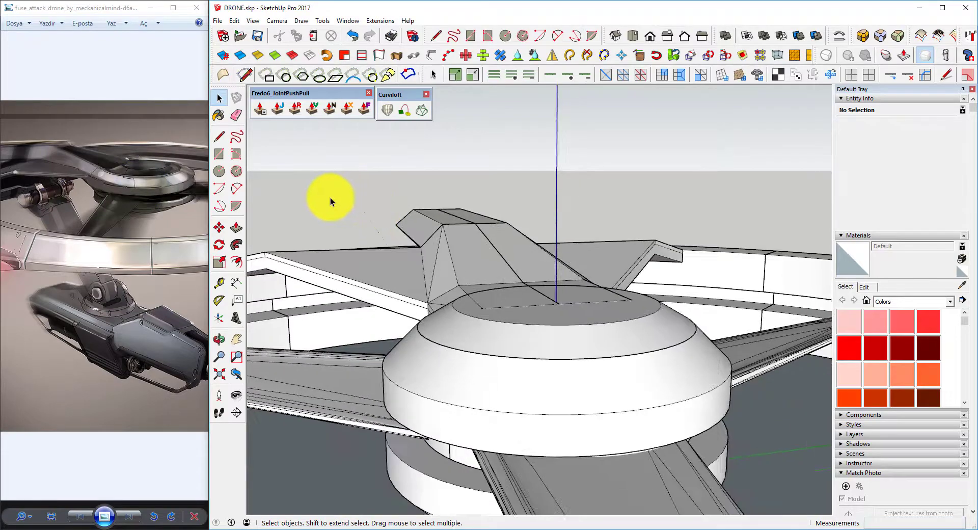
pyautogui.scroll(-2, 330, 197)
pyautogui.moveTo(497, 353)
pyautogui.mouseDown(button='middle')
pyautogui.moveTo(549, 343)
pyautogui.moveTo(688, 408)
pyautogui.moveTo(628, 432)
pyautogui.moveTo(497, 338)
pyautogui.mouseUp(button='middle')
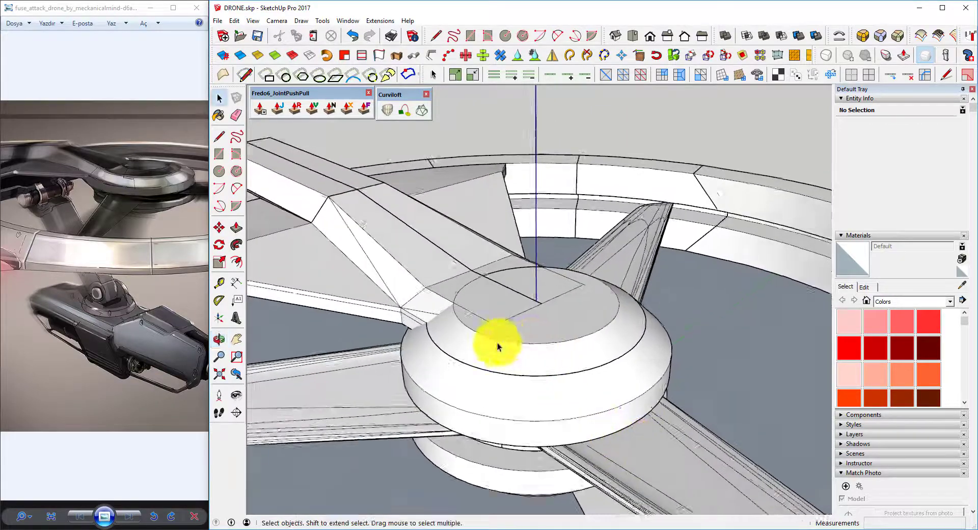
pyautogui.scroll(2, 502, 360)
pyautogui.click(502, 360)
pyautogui.scroll(3, 666, 383)
pyautogui.moveTo(666, 381); pyautogui.dragTo(634, 388, button='middle')
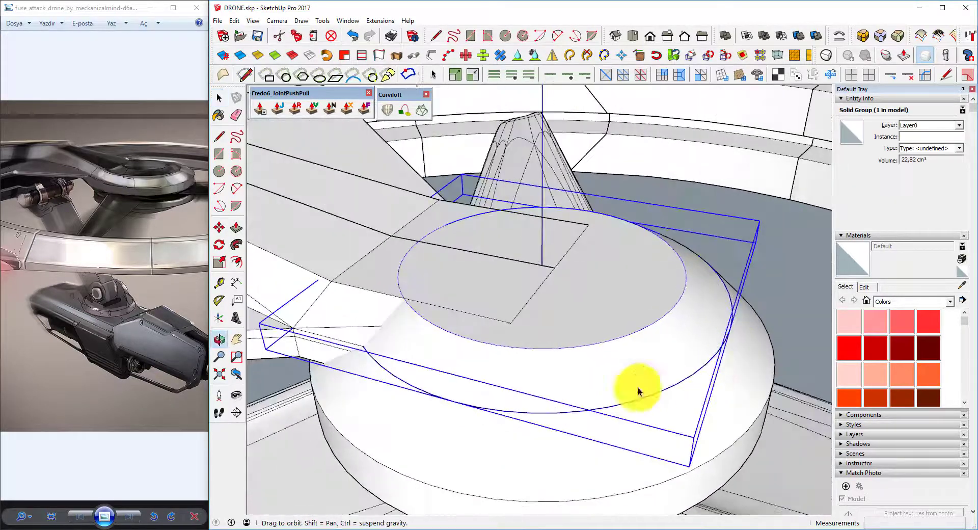
pyautogui.click(227, 265)
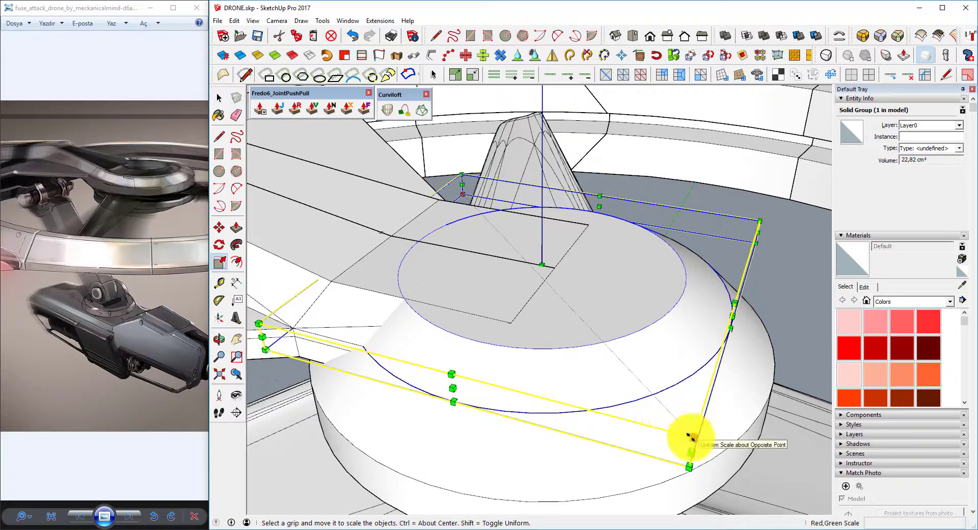
pyautogui.keyDown('ctrl'); pyautogui.moveTo(690, 436); pyautogui.dragTo(682, 422); pyautogui.keyUp('ctrl')
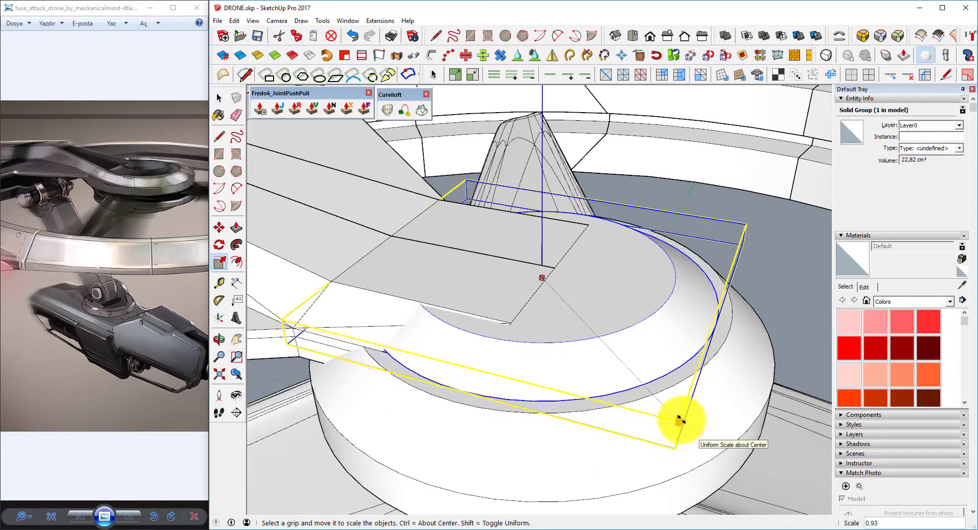
pyautogui.keyDown('ctrl'); pyautogui.moveTo(677, 419); pyautogui.dragTo(673, 416); pyautogui.keyUp('ctrl')
pyautogui.scroll(-2, 436, 301)
pyautogui.scroll(2, 524, 244)
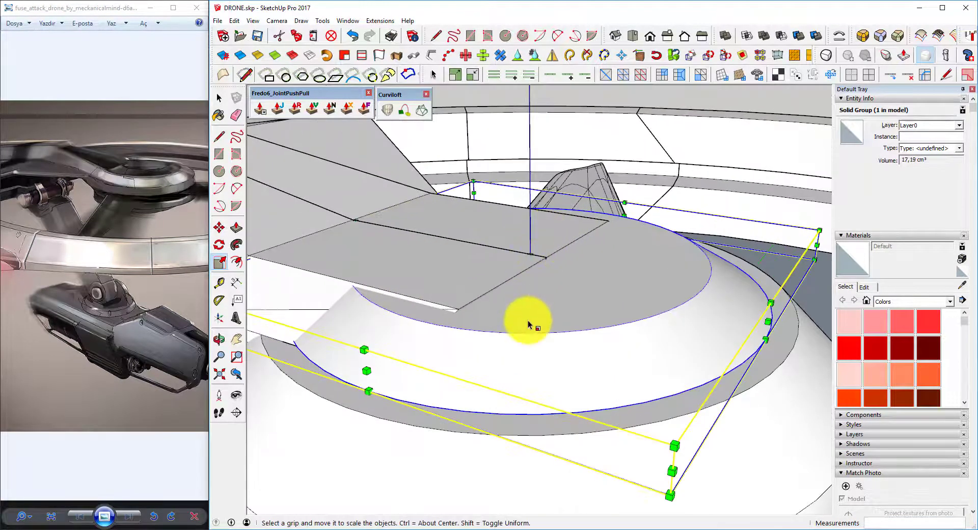
# Nudge the hub cap 0,05 cm so it sits over the hub
pyautogui.press('m')
pyautogui.scroll(3, 478, 389)
pyautogui.scroll(2, 478, 382)
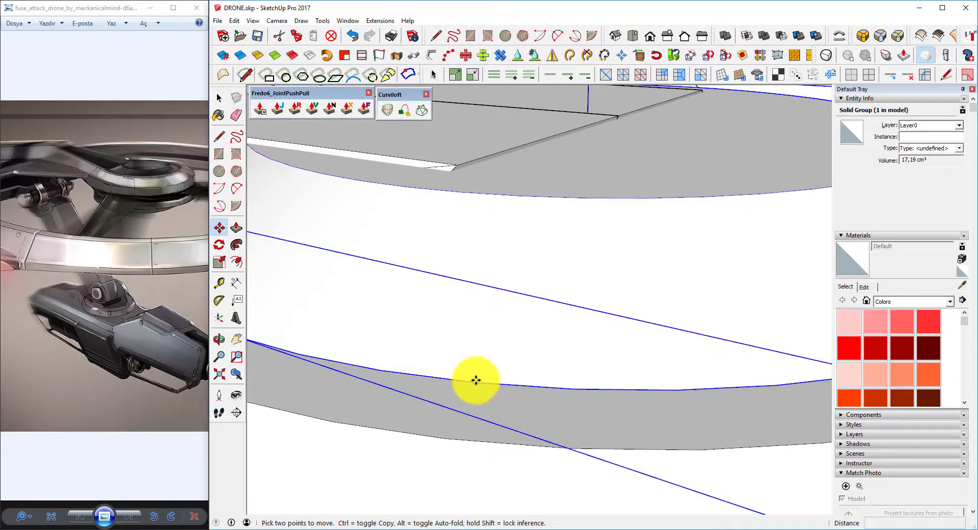
pyautogui.click(473, 397)
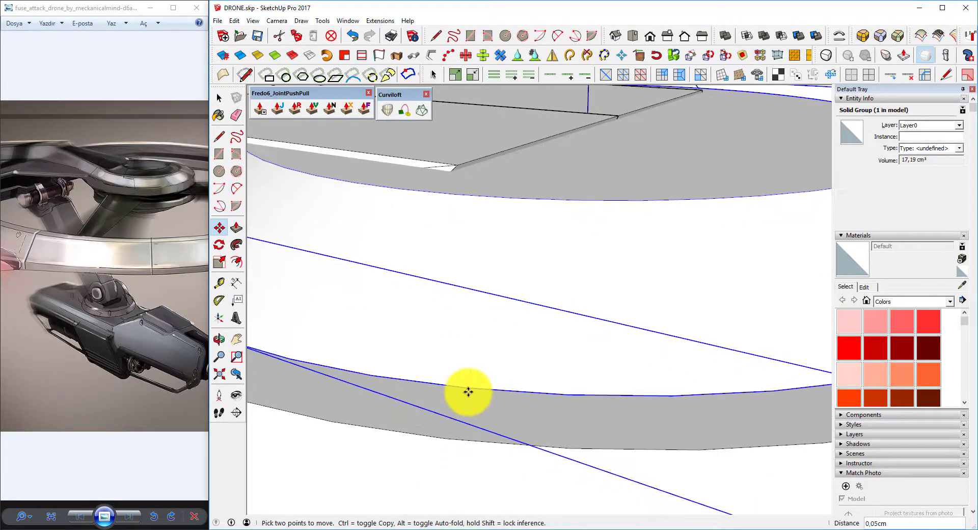
pyautogui.click(470, 391)
pyautogui.scroll(3, 470, 392)
pyautogui.click(474, 387)
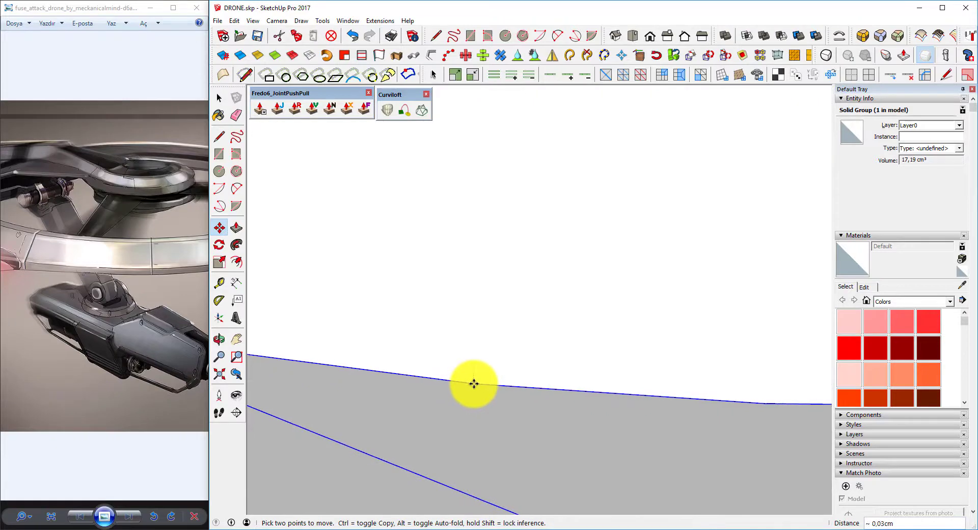
# Scale the hub cap up slightly about its centre, to 18,89 cm³
pyautogui.scroll(-3, 482, 412)
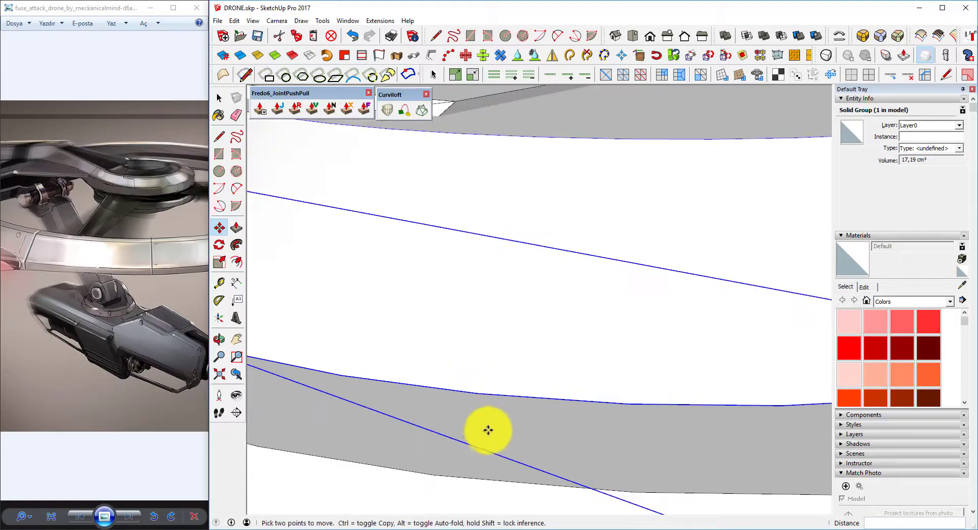
pyautogui.scroll(-3, 499, 407)
pyautogui.scroll(-2, 510, 386)
pyautogui.click(222, 266)
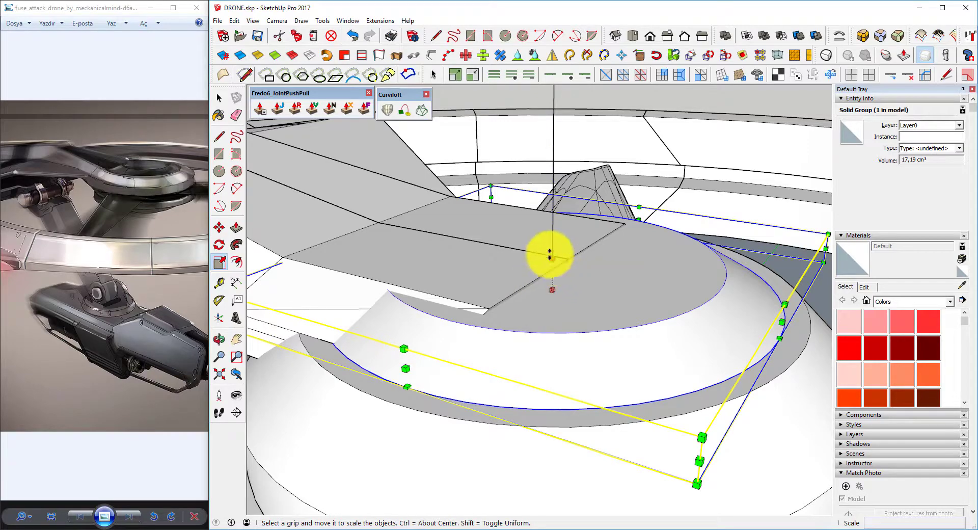
pyautogui.click(549, 255)
pyautogui.scroll(-3, 549, 255)
pyautogui.press('space')
pyautogui.scroll(2, 633, 272)
pyautogui.scroll(2, 496, 327)
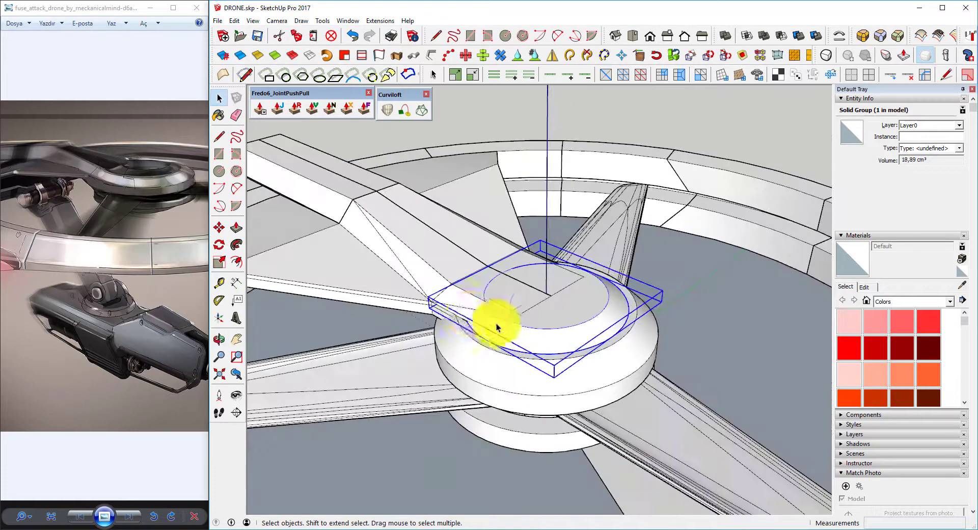
pyautogui.moveTo(496, 327)
pyautogui.mouseDown(button='middle')
pyautogui.moveTo(465, 316)
pyautogui.moveTo(578, 301)
pyautogui.moveTo(335, 333)
pyautogui.mouseUp(button='middle')
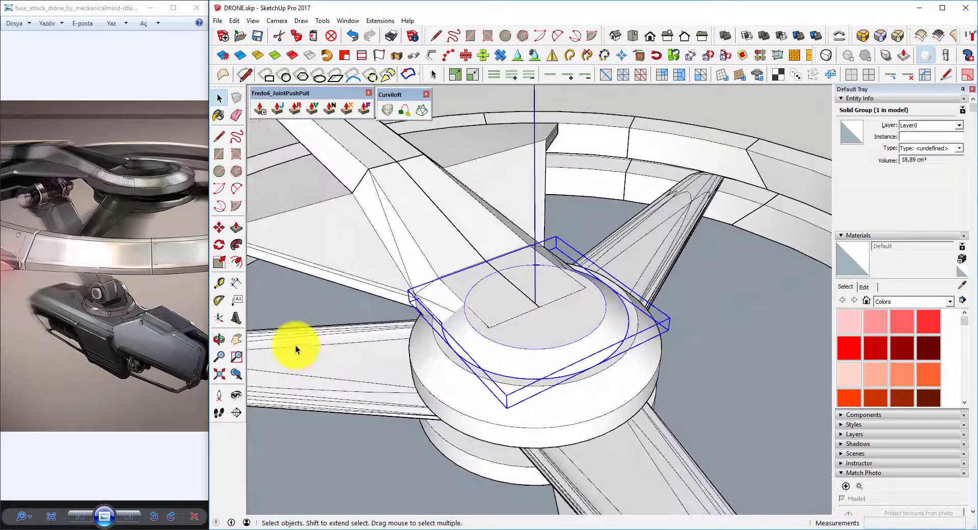
pyautogui.moveTo(485, 391)
pyautogui.mouseDown(button='middle')
pyautogui.moveTo(453, 342)
pyautogui.moveTo(476, 284)
pyautogui.moveTo(484, 280)
pyautogui.moveTo(484, 291)
pyautogui.mouseUp(button='middle')
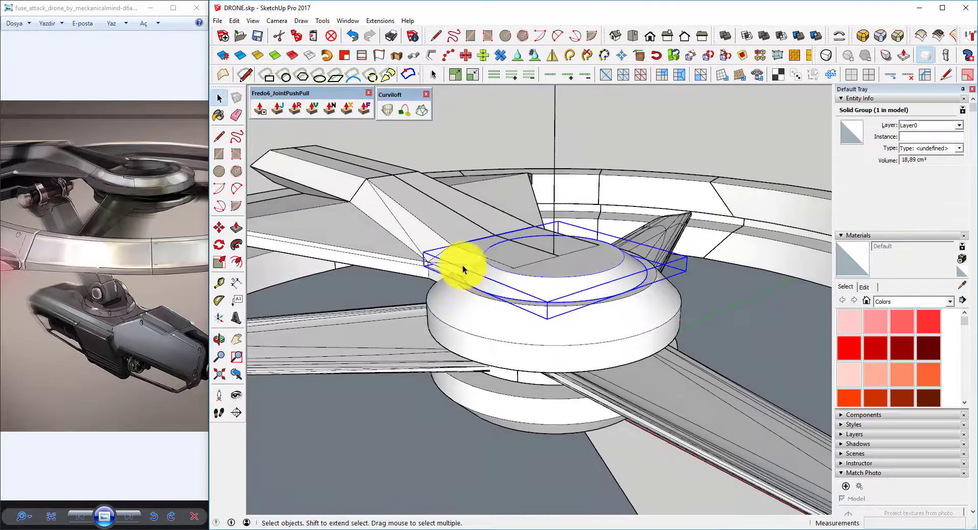
pyautogui.scroll(2, 462, 265)
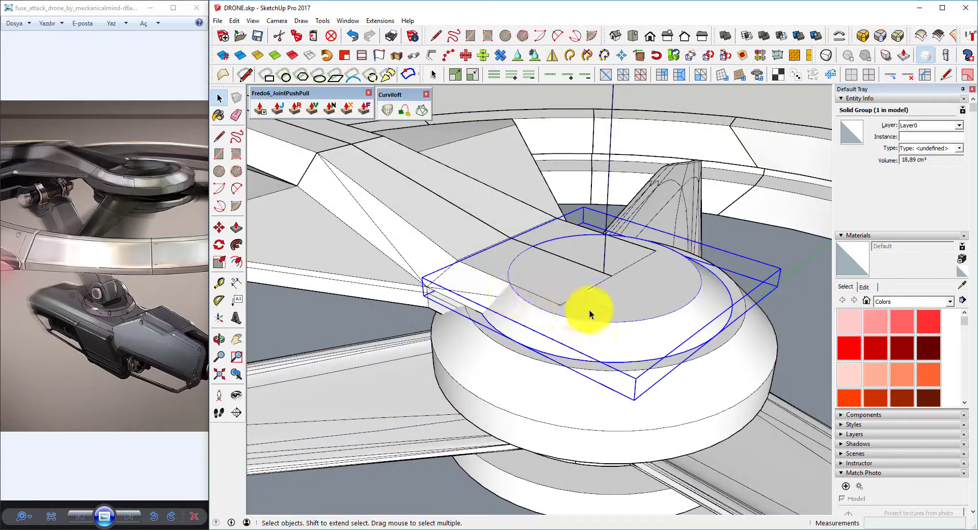
pyautogui.moveTo(498, 323)
pyautogui.mouseDown(button='middle')
pyautogui.moveTo(492, 294)
pyautogui.moveTo(458, 247)
pyautogui.moveTo(406, 273)
pyautogui.moveTo(404, 307)
pyautogui.mouseUp(button='middle')
pyautogui.scroll(-2, 524, 299)
pyautogui.scroll(3, 523, 281)
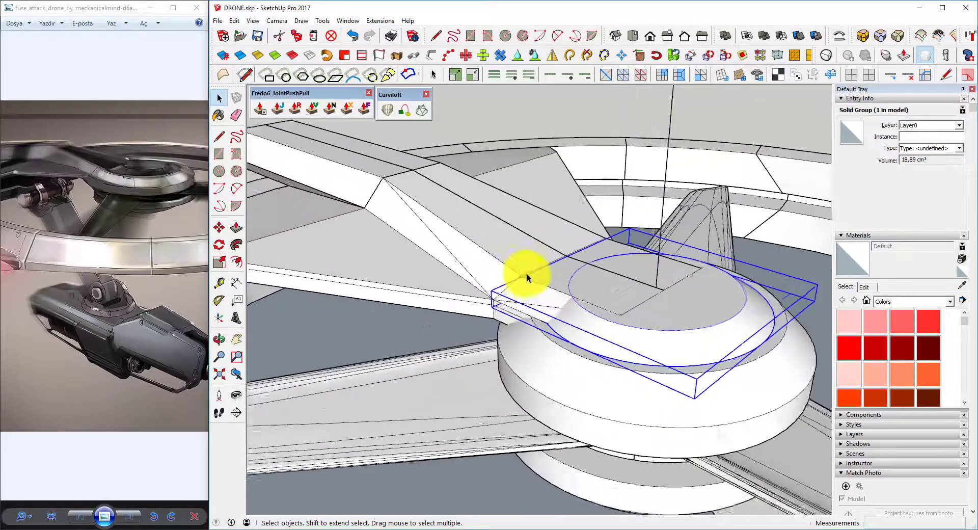
pyautogui.scroll(1, 536, 270)
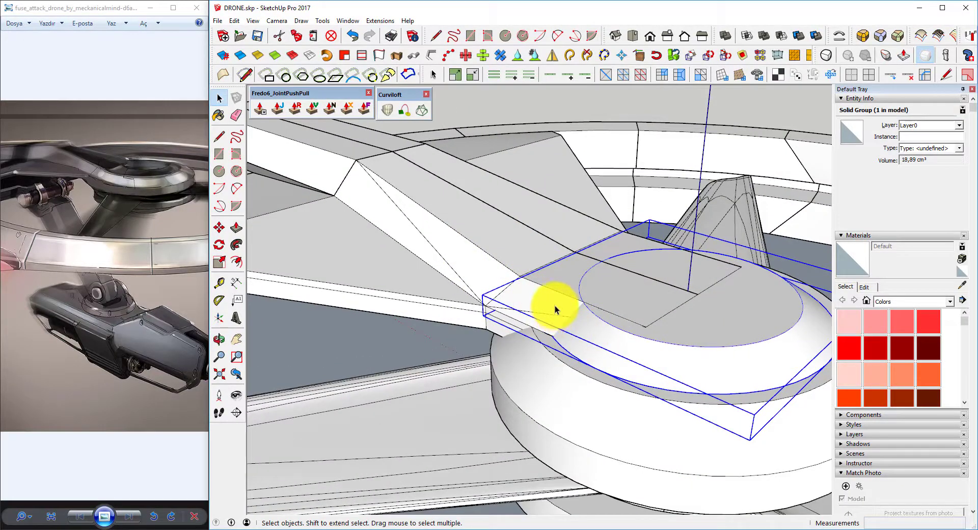
pyautogui.moveTo(589, 313)
pyautogui.mouseDown(button='middle')
pyautogui.moveTo(595, 295)
pyautogui.moveTo(451, 283)
pyautogui.mouseUp(button='middle')
pyautogui.click(452, 283)
pyautogui.scroll(2, 681, 305)
# Open the arm component and window-select the faces at its end
pyautogui.doubleClick(554, 271)
pyautogui.moveTo(554, 271)
pyautogui.mouseDown(button='middle')
pyautogui.moveTo(606, 272)
pyautogui.moveTo(453, 201)
pyautogui.mouseUp(button='middle')
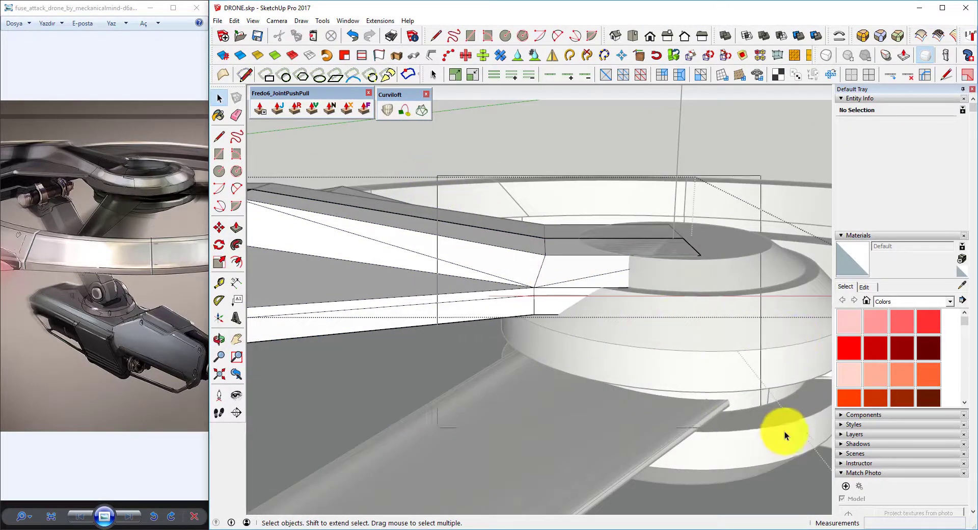
pyautogui.moveTo(462, 196); pyautogui.dragTo(812, 393)
pyautogui.moveTo(812, 392)
pyautogui.mouseDown(button='middle')
pyautogui.moveTo(623, 270)
pyautogui.moveTo(577, 255)
pyautogui.mouseUp(button='middle')
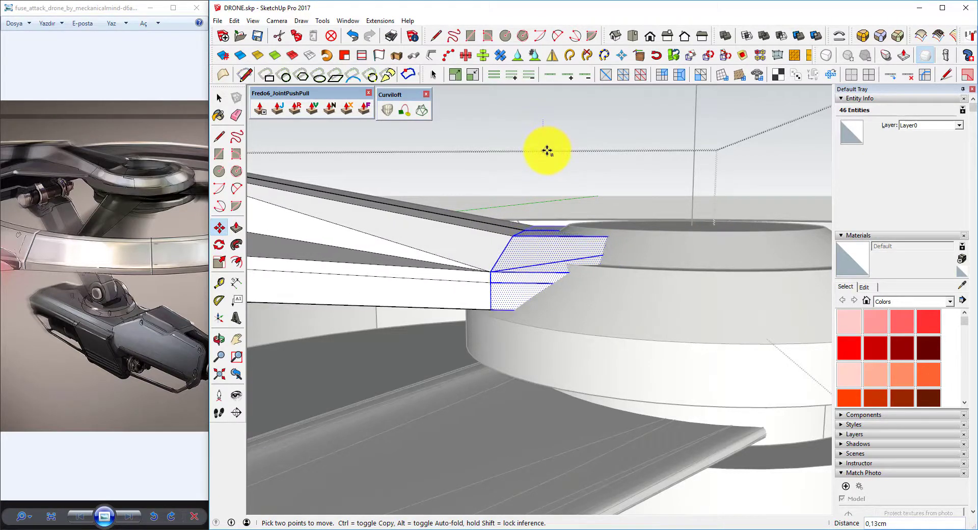
# Move the arm-end faces along the blue axis, settling on 0,4 after trying 0,3 and 0,5
pyautogui.write('1')
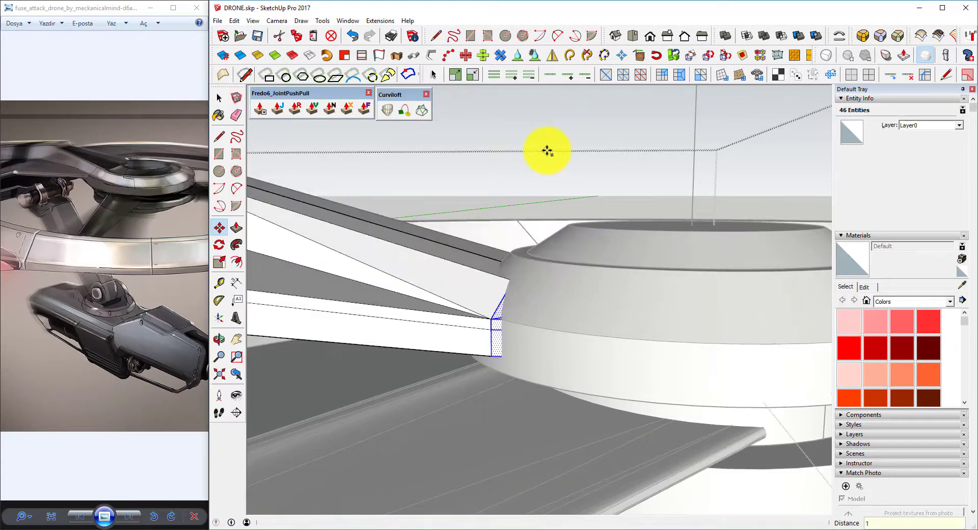
pyautogui.scroll(2, 519, 248)
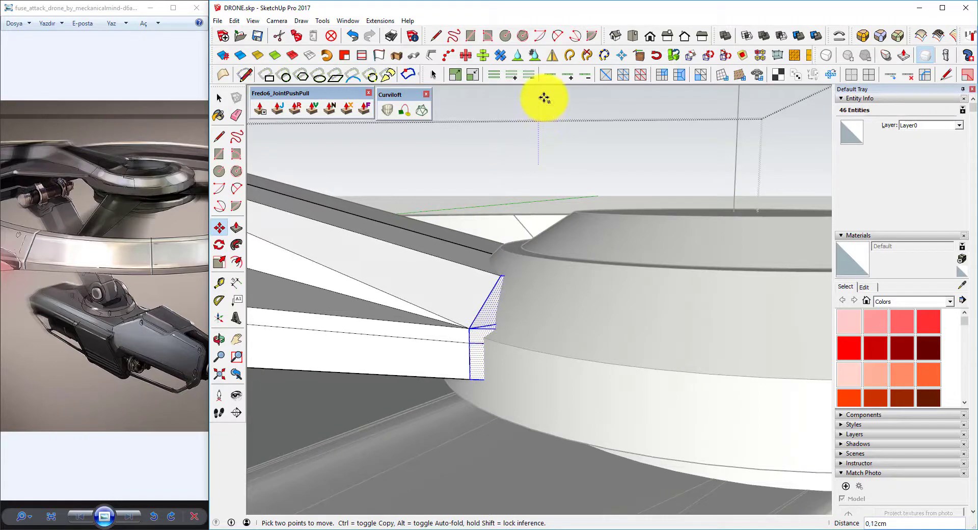
pyautogui.write('0,3')
pyautogui.press('Return')
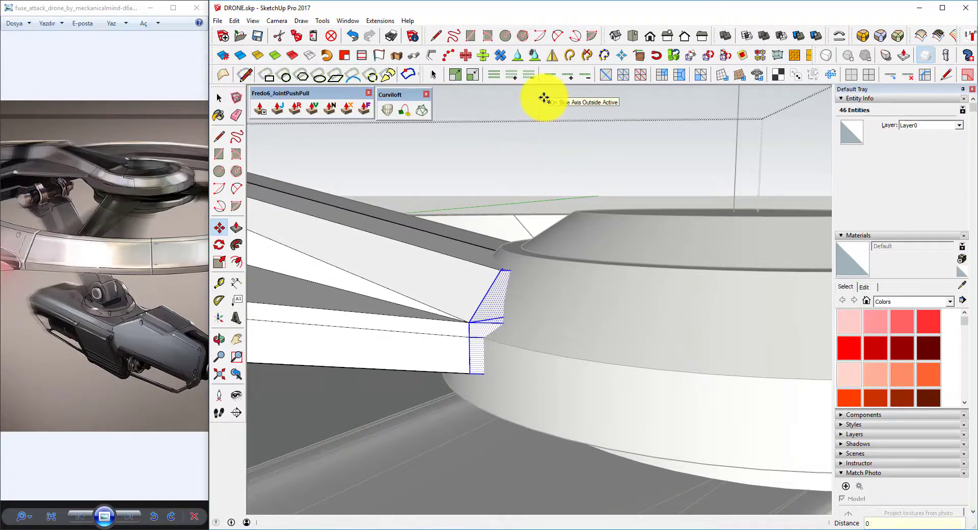
pyautogui.press('Return')
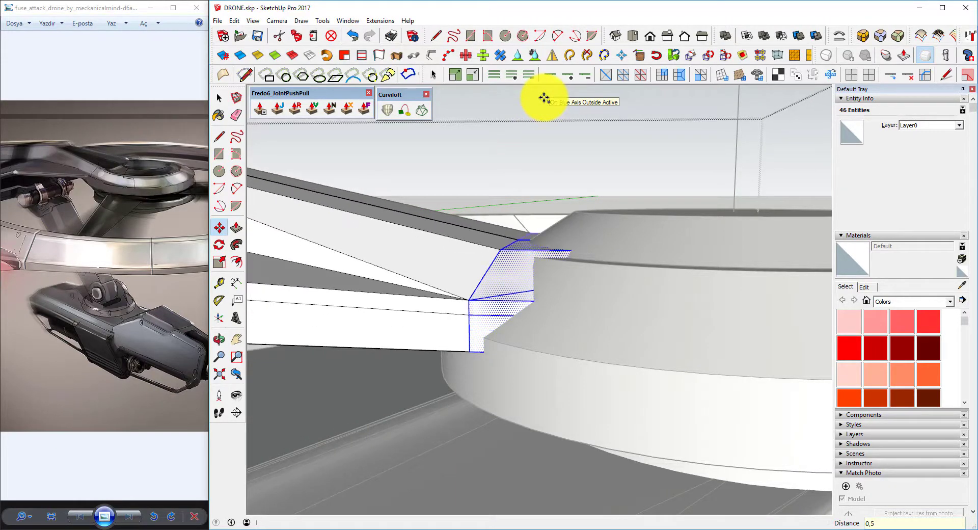
pyautogui.write('4')
pyautogui.press('Return')
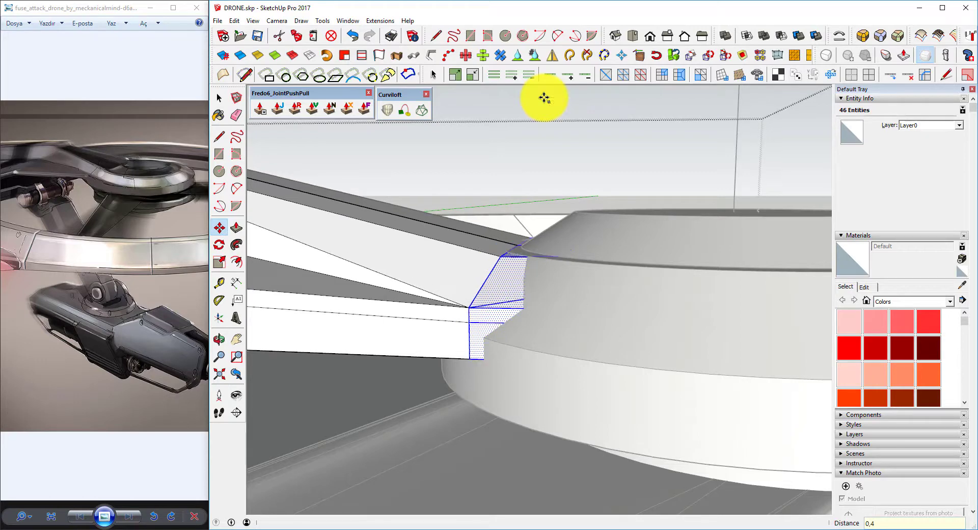
pyautogui.moveTo(615, 262); pyautogui.dragTo(476, 371, button='middle')
pyautogui.scroll(3, 524, 290)
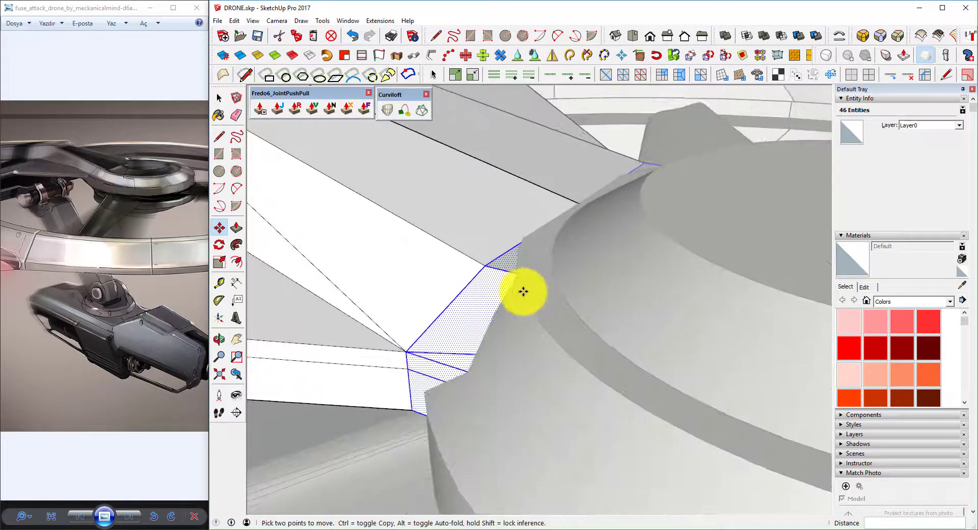
pyautogui.scroll(2, 506, 286)
pyautogui.moveTo(506, 286)
pyautogui.mouseDown(button='middle')
pyautogui.moveTo(538, 277)
pyautogui.moveTo(502, 316)
pyautogui.moveTo(509, 294)
pyautogui.moveTo(492, 286)
pyautogui.moveTo(496, 267)
pyautogui.moveTo(526, 227)
pyautogui.moveTo(585, 240)
pyautogui.moveTo(530, 249)
pyautogui.moveTo(639, 255)
pyautogui.moveTo(504, 306)
pyautogui.moveTo(530, 272)
pyautogui.mouseUp(button='middle')
pyautogui.press('space')
pyautogui.moveTo(617, 294)
pyautogui.mouseDown(button='middle')
pyautogui.moveTo(513, 280)
pyautogui.moveTo(558, 224)
pyautogui.moveTo(742, 236)
pyautogui.moveTo(605, 313)
pyautogui.moveTo(554, 294)
pyautogui.moveTo(568, 236)
pyautogui.mouseUp(button='middle')
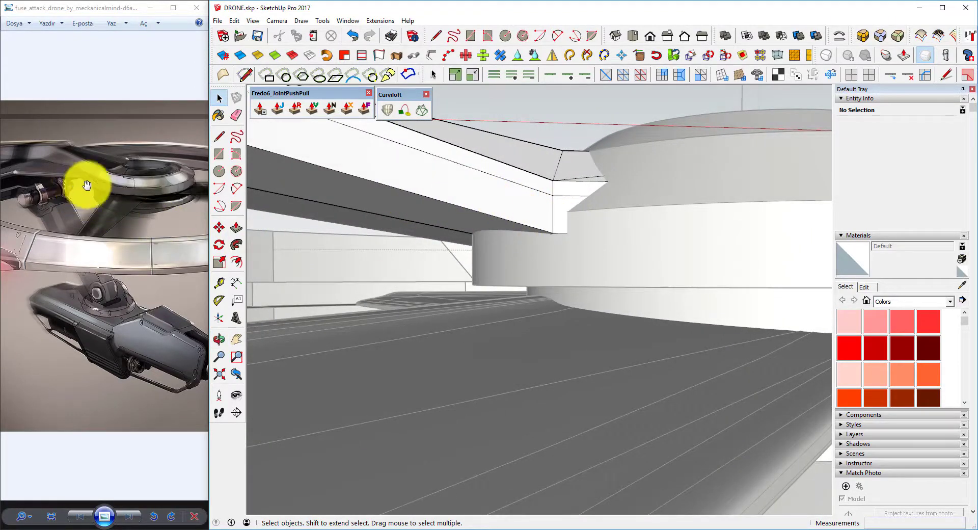
# Select the connected geometry at the arm joint and move it 0,4 cm
pyautogui.scroll(2, 99, 189)
pyautogui.scroll(2, 83, 181)
pyautogui.moveTo(114, 159); pyautogui.dragTo(115, 188)
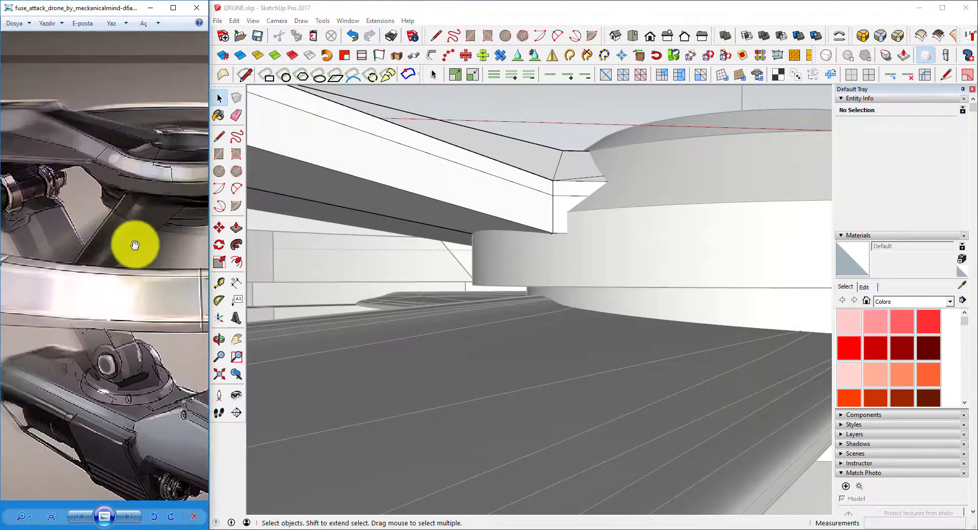
pyautogui.moveTo(653, 209); pyautogui.dragTo(398, 228, button='middle')
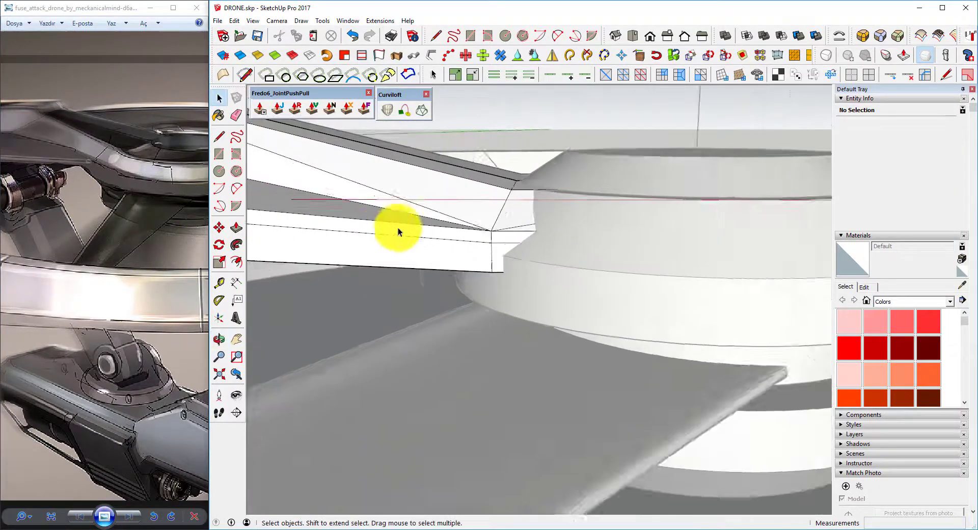
pyautogui.moveTo(467, 225)
pyautogui.mouseDown(button='middle')
pyautogui.moveTo(530, 236)
pyautogui.moveTo(509, 264)
pyautogui.moveTo(519, 212)
pyautogui.moveTo(486, 216)
pyautogui.moveTo(487, 225)
pyautogui.moveTo(500, 213)
pyautogui.moveTo(396, 207)
pyautogui.mouseUp(button='middle')
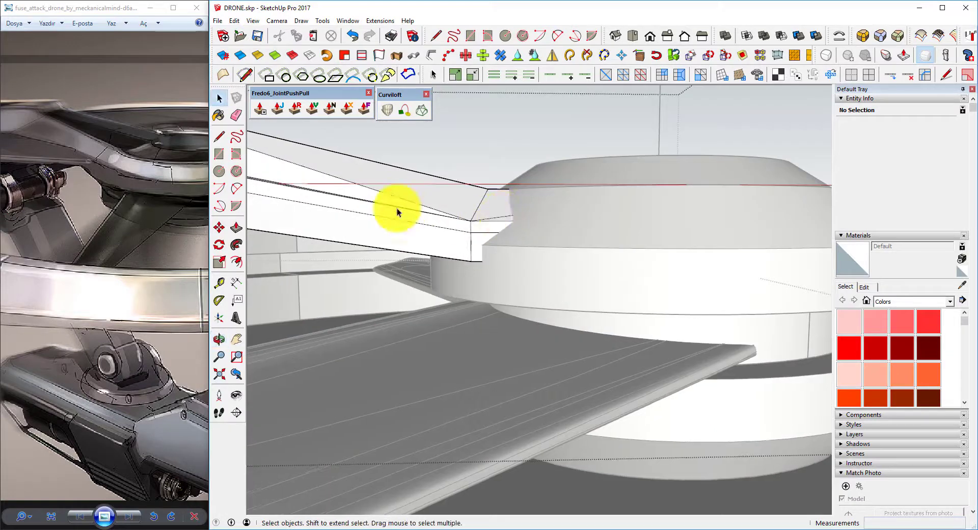
pyautogui.moveTo(502, 253); pyautogui.dragTo(418, 221, button='middle')
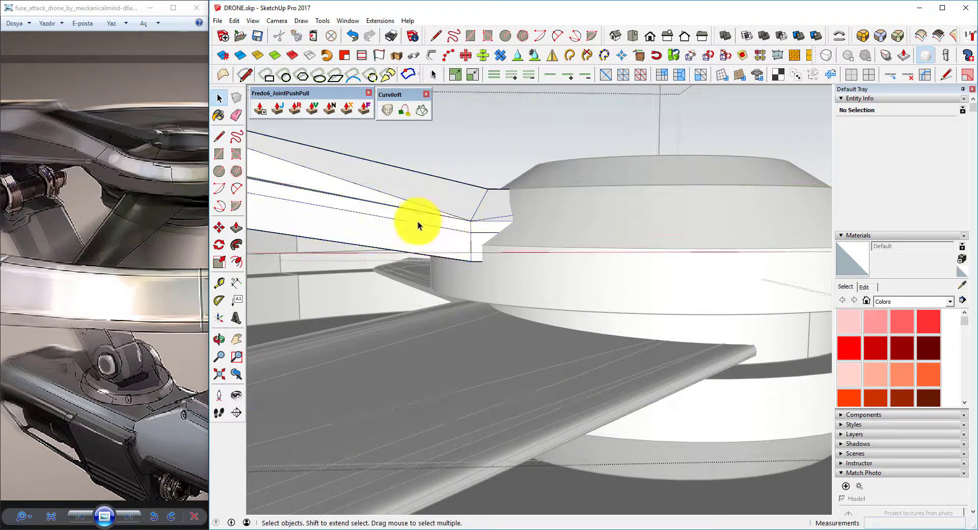
pyautogui.tripleClick(474, 245)
pyautogui.press('m')
pyautogui.click(471, 223)
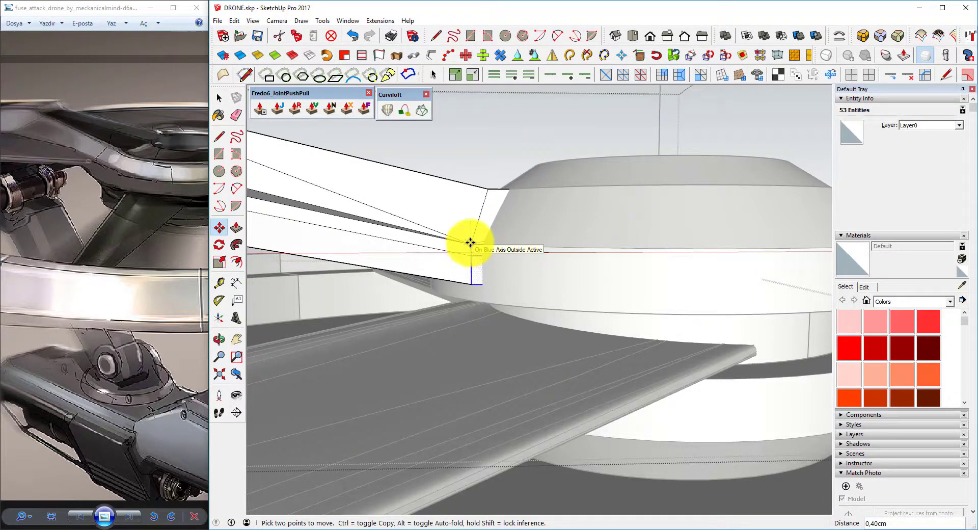
pyautogui.click(470, 242)
pyautogui.write('0.4')
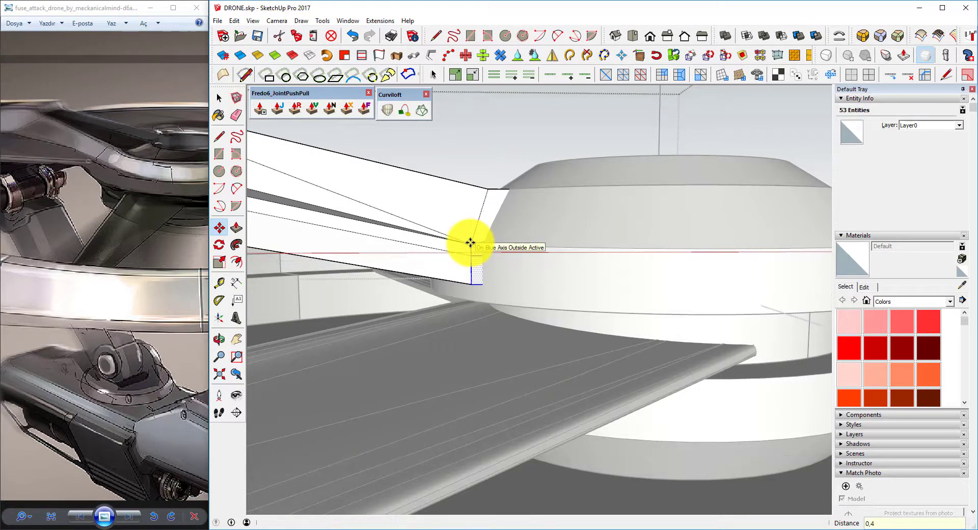
# Shift the dotted face at the joint down slightly
pyautogui.scroll(3, 475, 229)
pyautogui.scroll(3, 397, 284)
pyautogui.scroll(3, 542, 245)
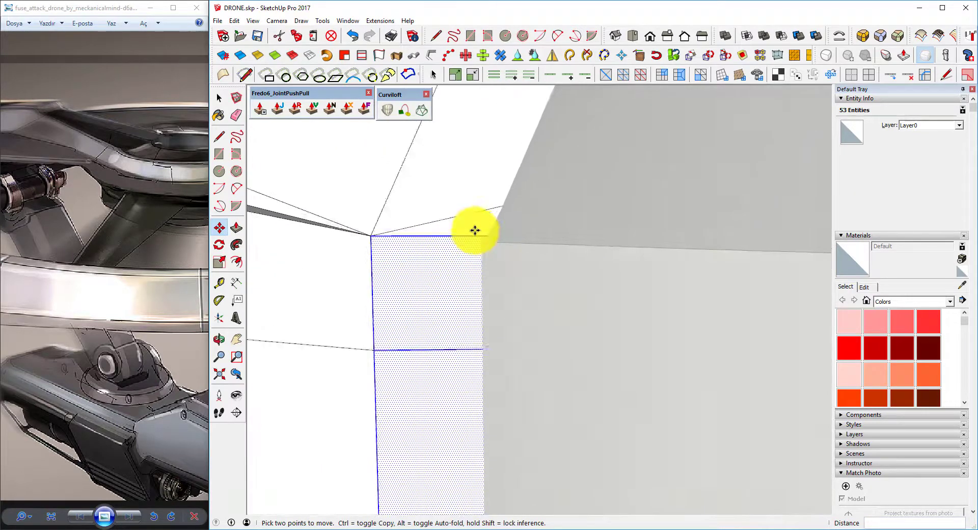
pyautogui.scroll(2, 474, 227)
pyautogui.scroll(2, 474, 230)
pyautogui.scroll(1, 509, 249)
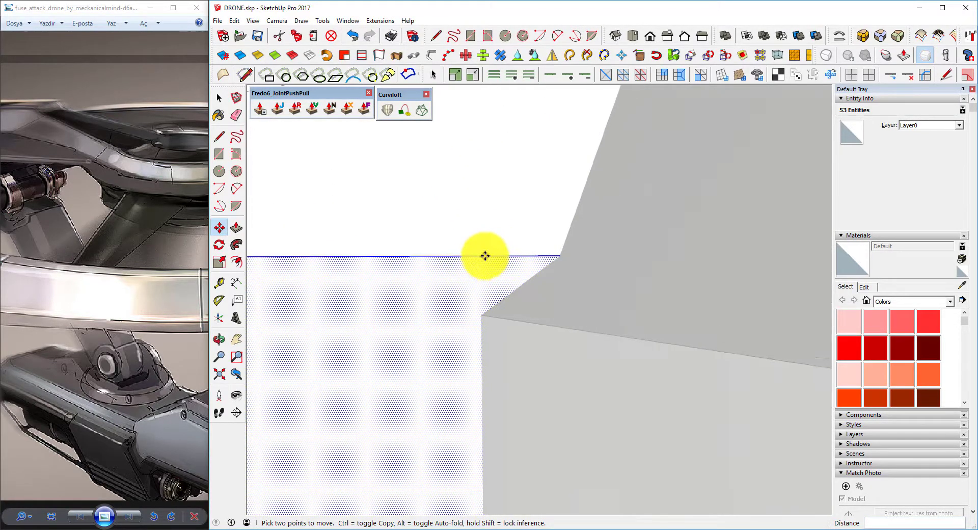
pyautogui.moveTo(479, 259); pyautogui.dragTo(478, 304)
# Zoom out and orbit to look over the whole hub and ring
pyautogui.scroll(-1, 476, 319)
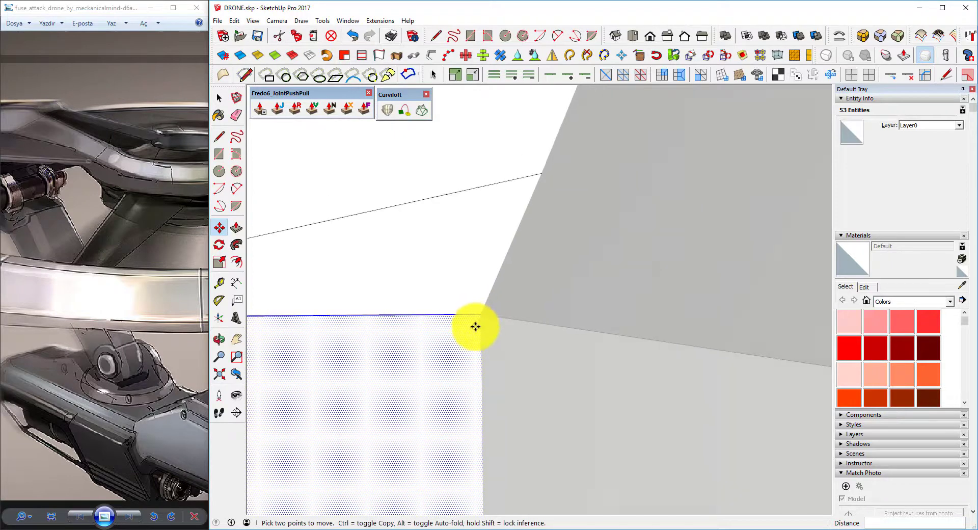
pyautogui.scroll(-2, 460, 318)
pyautogui.scroll(-2, 471, 303)
pyautogui.scroll(-3, 452, 287)
pyautogui.scroll(-2, 453, 286)
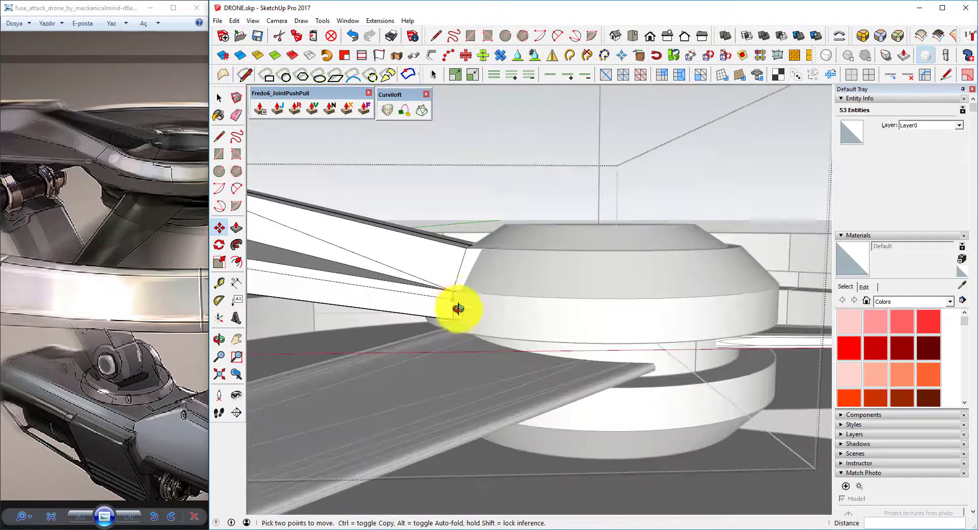
pyautogui.moveTo(453, 309)
pyautogui.mouseDown(button='middle')
pyautogui.moveTo(489, 353)
pyautogui.moveTo(593, 329)
pyautogui.moveTo(473, 397)
pyautogui.mouseUp(button='middle')
pyautogui.scroll(2, 491, 346)
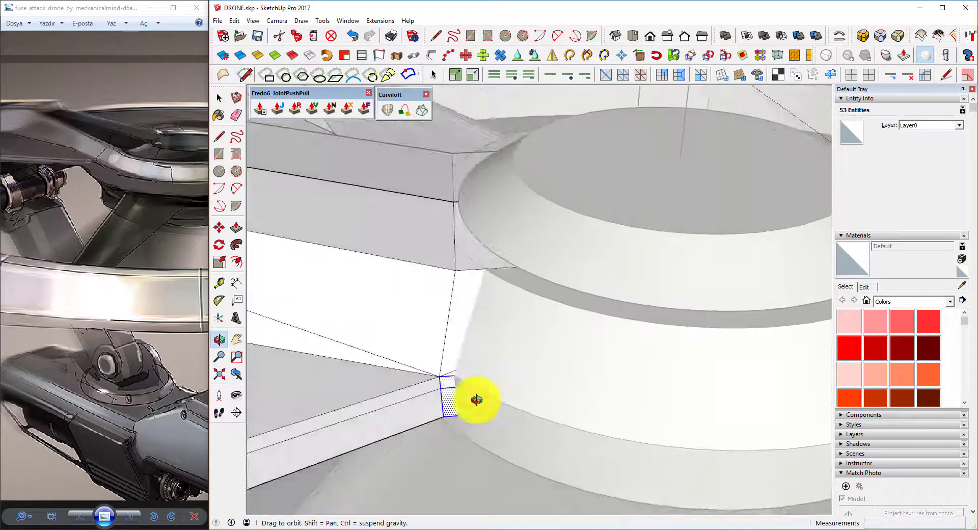
pyautogui.scroll(-2, 484, 220)
pyautogui.scroll(-2, 557, 286)
pyautogui.scroll(2, 529, 324)
pyautogui.press('space')
pyautogui.scroll(-2, 529, 320)
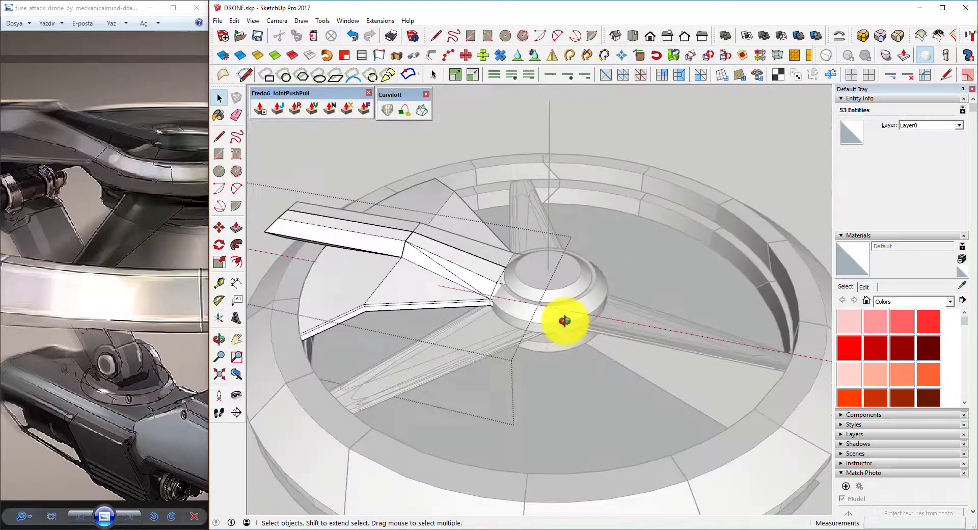
pyautogui.moveTo(563, 321)
pyautogui.mouseDown(button='middle')
pyautogui.moveTo(611, 273)
pyautogui.moveTo(443, 283)
pyautogui.mouseUp(button='middle')
pyautogui.scroll(3, 533, 279)
pyautogui.scroll(-2, 555, 255)
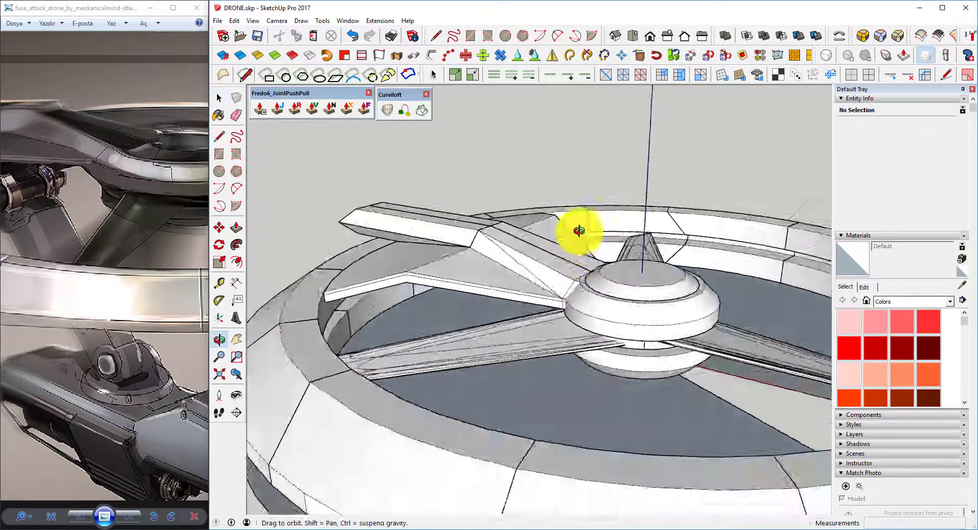
pyautogui.moveTo(578, 230)
pyautogui.mouseDown(button='middle')
pyautogui.moveTo(611, 188)
pyautogui.moveTo(644, 328)
pyautogui.mouseUp(button='middle')
pyautogui.scroll(2, 616, 305)
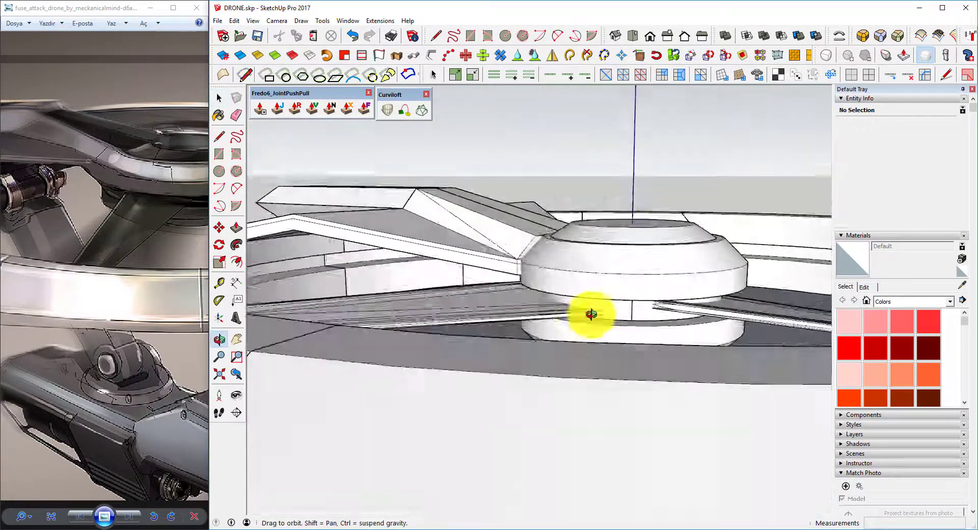
pyautogui.scroll(-2, 589, 313)
pyautogui.moveTo(389, 185); pyautogui.dragTo(663, 266, button='middle')
pyautogui.scroll(2, 586, 279)
pyautogui.scroll(2, 518, 238)
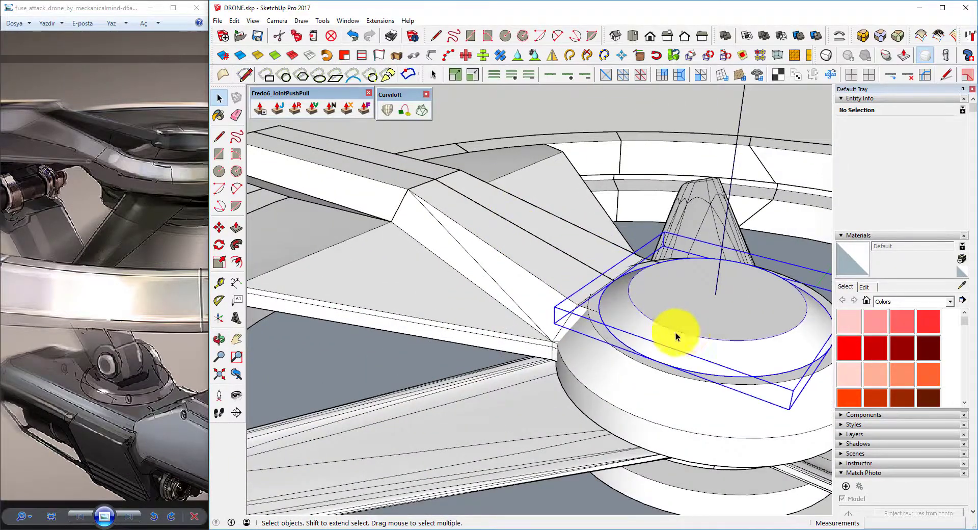
pyautogui.scroll(-2, 526, 312)
pyautogui.moveTo(170, 184); pyautogui.dragTo(70, 149)
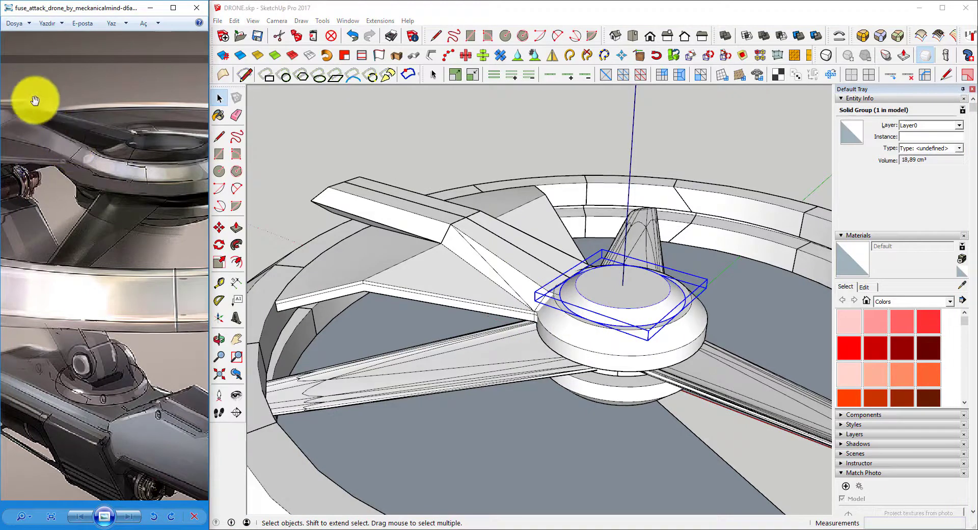
pyautogui.moveTo(35, 100)
pyautogui.mouseDown()
pyautogui.moveTo(52, 125)
pyautogui.moveTo(70, 112)
pyautogui.mouseUp()
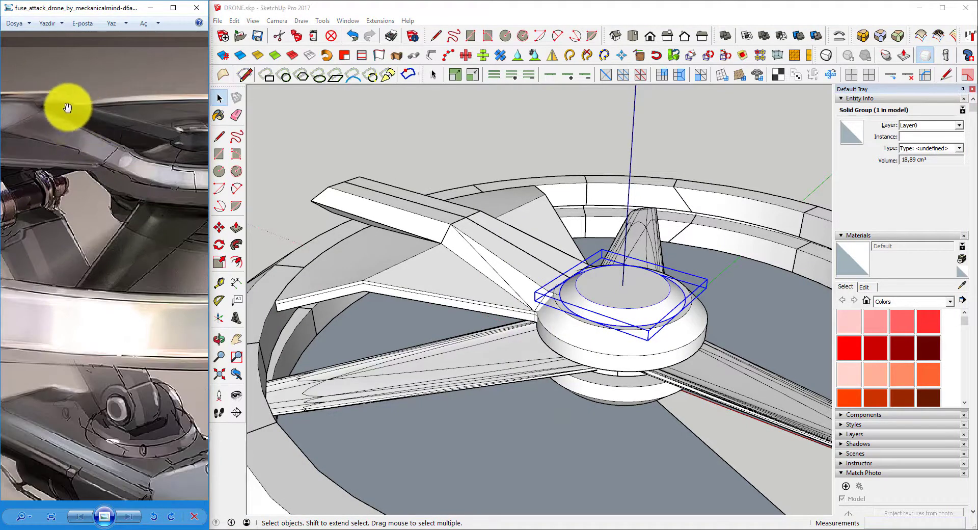
pyautogui.moveTo(127, 132); pyautogui.dragTo(112, 128)
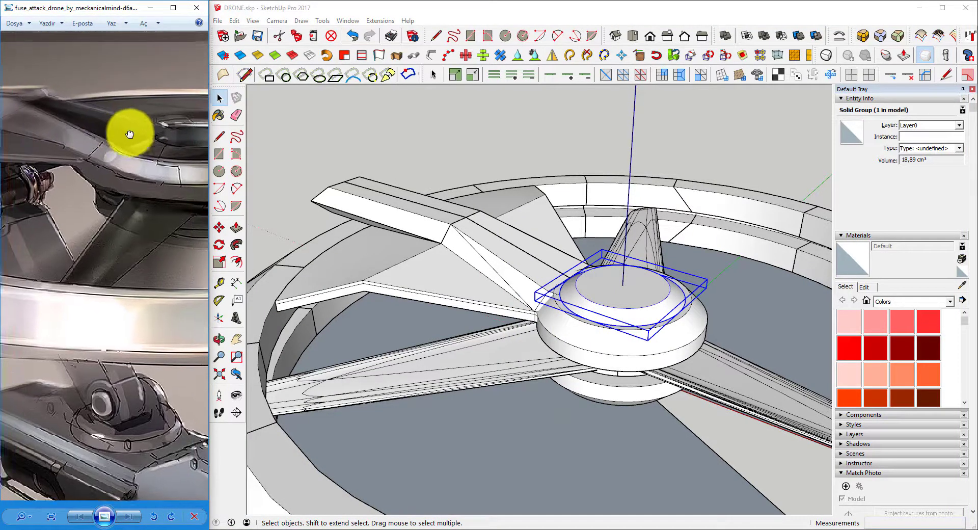
pyautogui.moveTo(636, 357); pyautogui.dragTo(655, 349, button='middle')
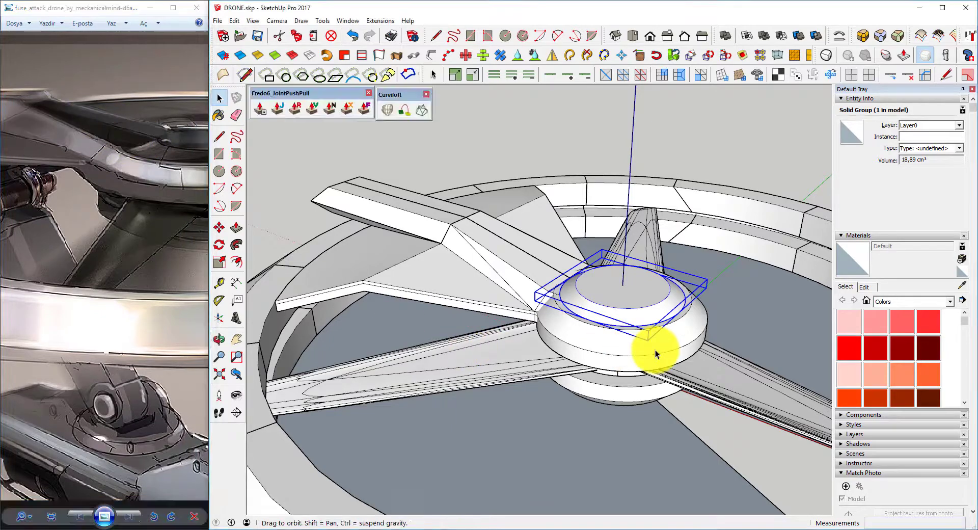
pyautogui.scroll(3, 535, 218)
pyautogui.scroll(-1, 711, 323)
# Group the hub cap's top face and connected rim into one solid
pyautogui.scroll(3, 499, 255)
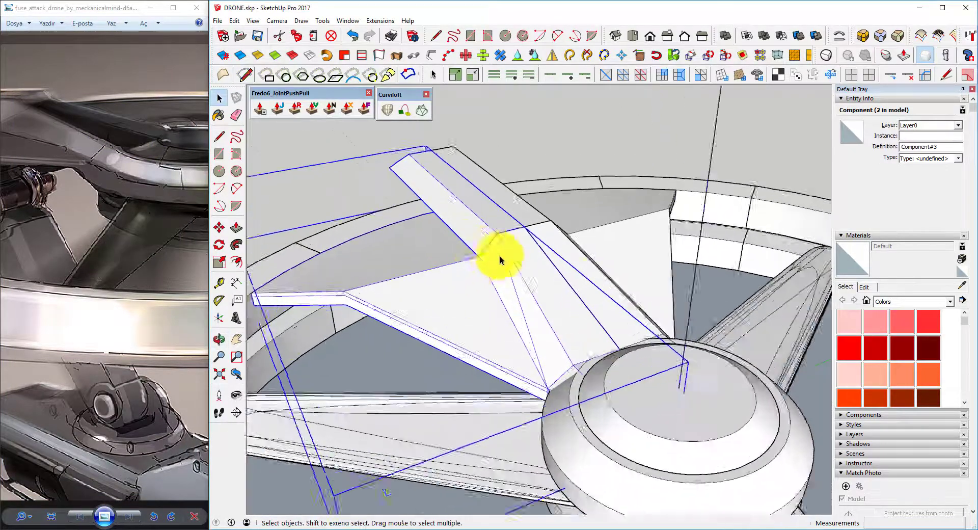
pyautogui.scroll(2, 572, 367)
pyautogui.moveTo(572, 367); pyautogui.dragTo(539, 371, button='middle')
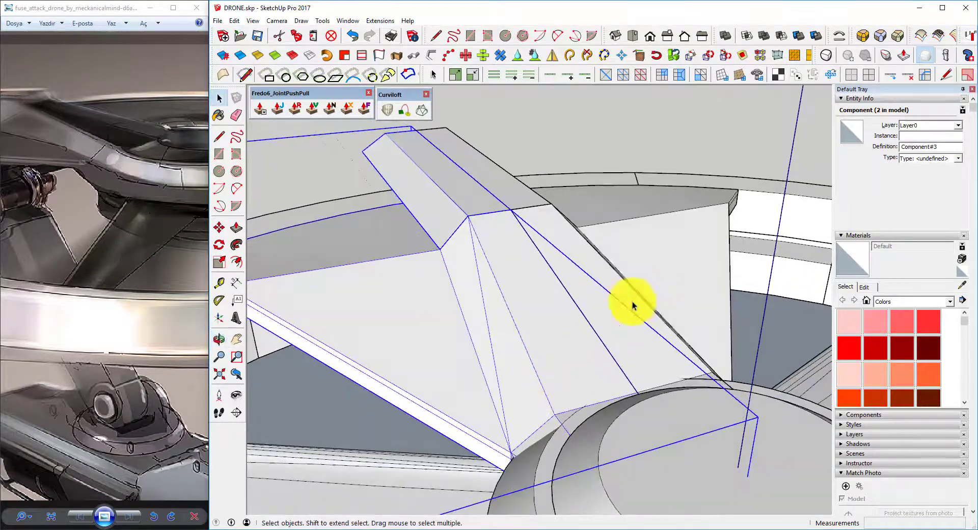
pyautogui.doubleClick(540, 303)
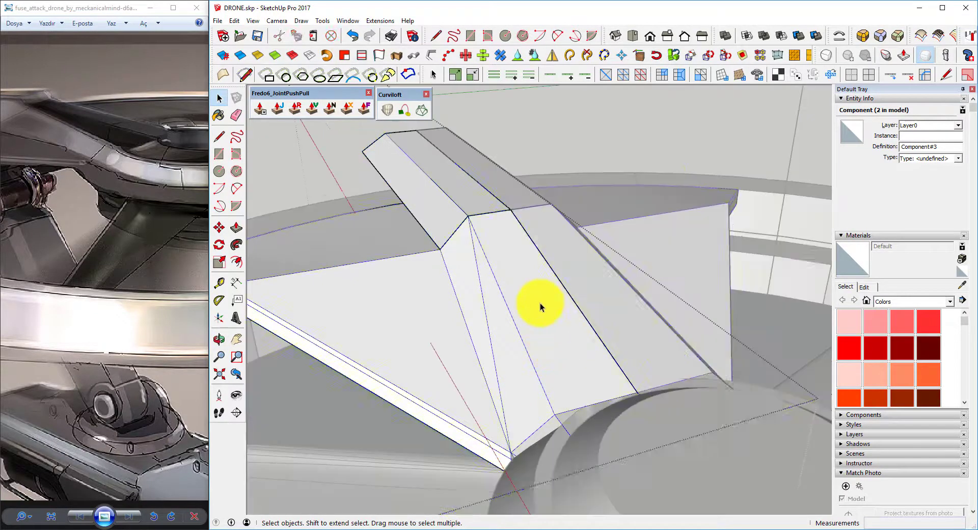
pyautogui.click(521, 303)
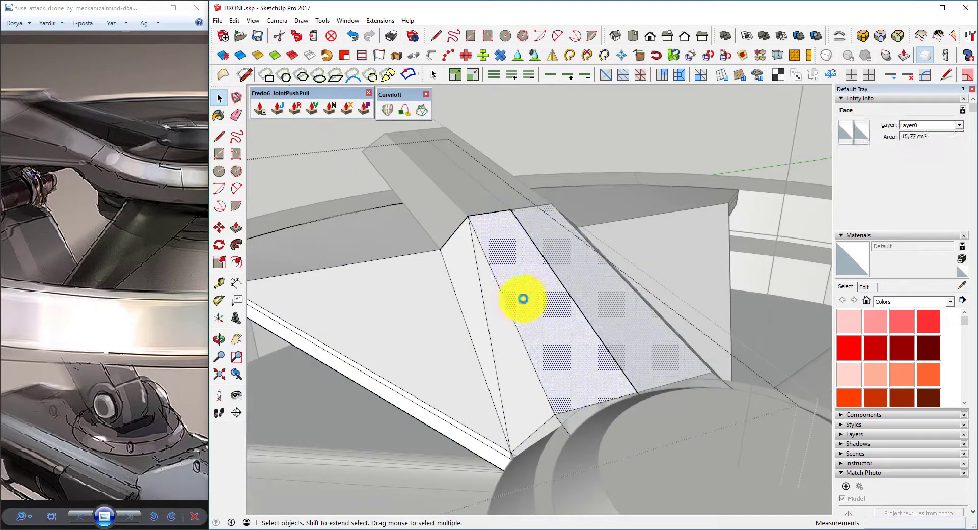
pyautogui.scroll(-2, 521, 304)
pyautogui.moveTo(552, 346); pyautogui.dragTo(619, 413, button='middle')
pyautogui.scroll(2, 619, 404)
pyautogui.click(619, 405)
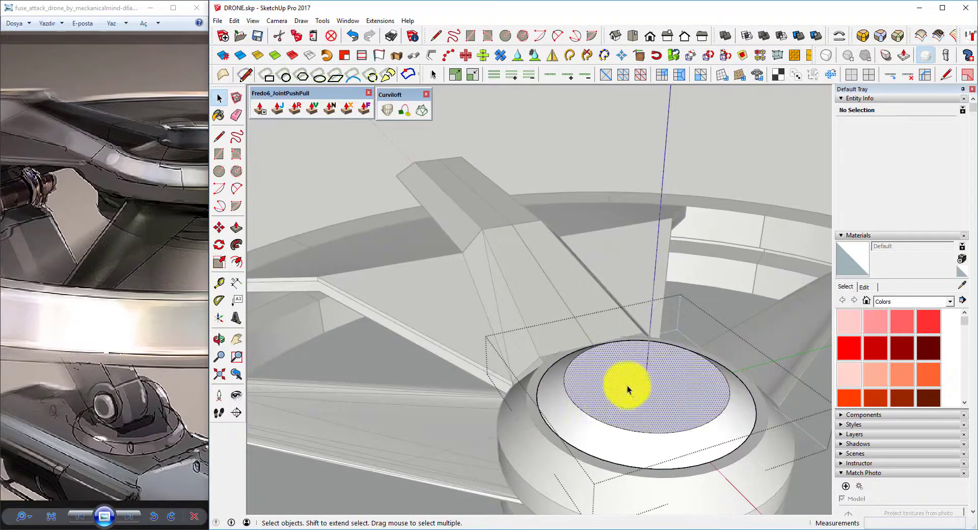
pyautogui.tripleClick(628, 385)
pyautogui.rightClick(627, 385)
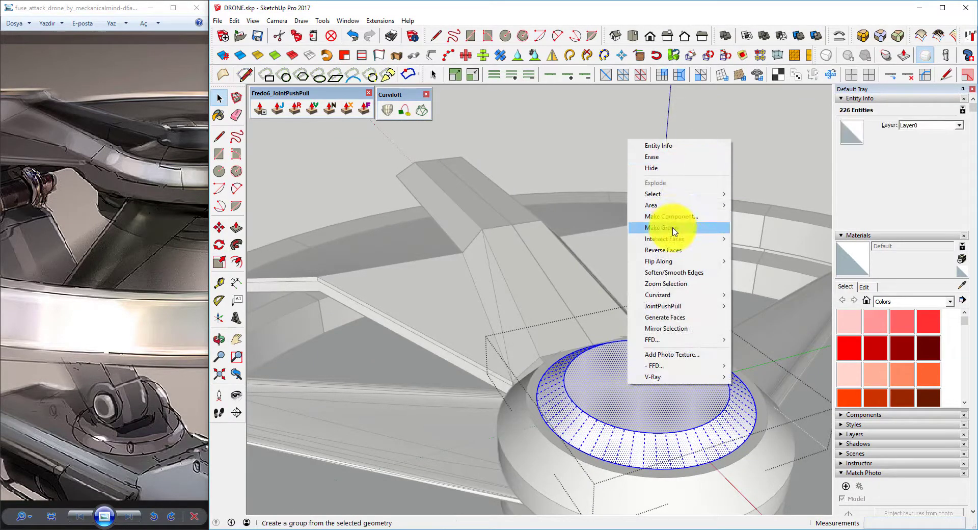
pyautogui.click(673, 230)
# Delete the square solid block over the hub using the Edit menu
pyautogui.click(234, 21)
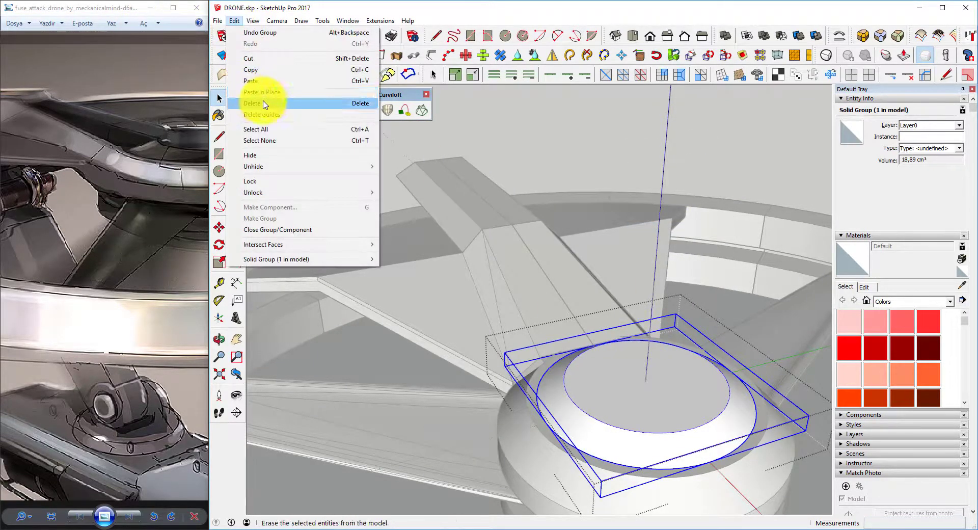
pyautogui.click(262, 98)
pyautogui.moveTo(677, 315)
pyautogui.mouseDown(button='middle')
pyautogui.moveTo(717, 332)
pyautogui.moveTo(426, 328)
pyautogui.moveTo(727, 273)
pyautogui.mouseUp(button='middle')
pyautogui.scroll(3, 735, 265)
pyautogui.scroll(-3, 735, 264)
pyautogui.moveTo(610, 310)
pyautogui.mouseDown(button='middle')
pyautogui.moveTo(655, 295)
pyautogui.moveTo(502, 319)
pyautogui.moveTo(459, 280)
pyautogui.mouseUp(button='middle')
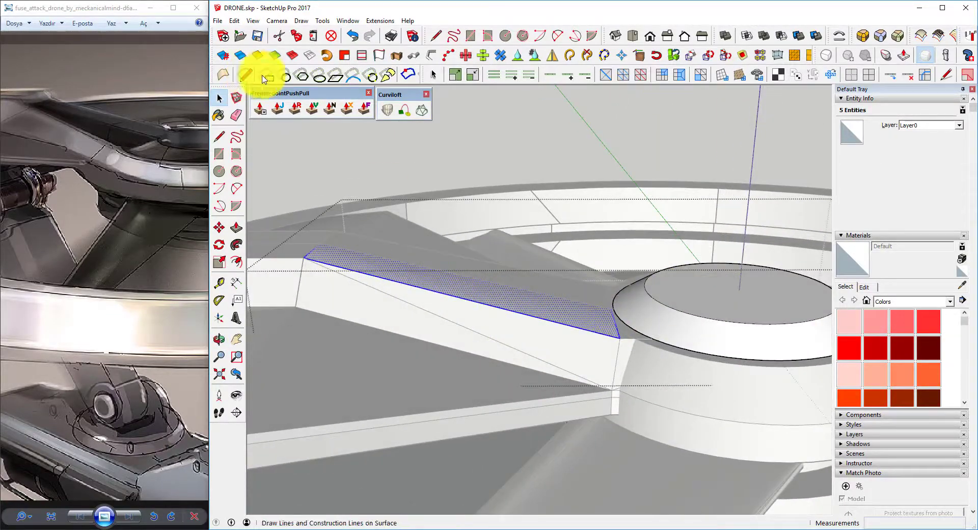
# Raise the arm's top face about 0,71 cm into a slab with JointPushPull Compact
pyautogui.click(350, 107)
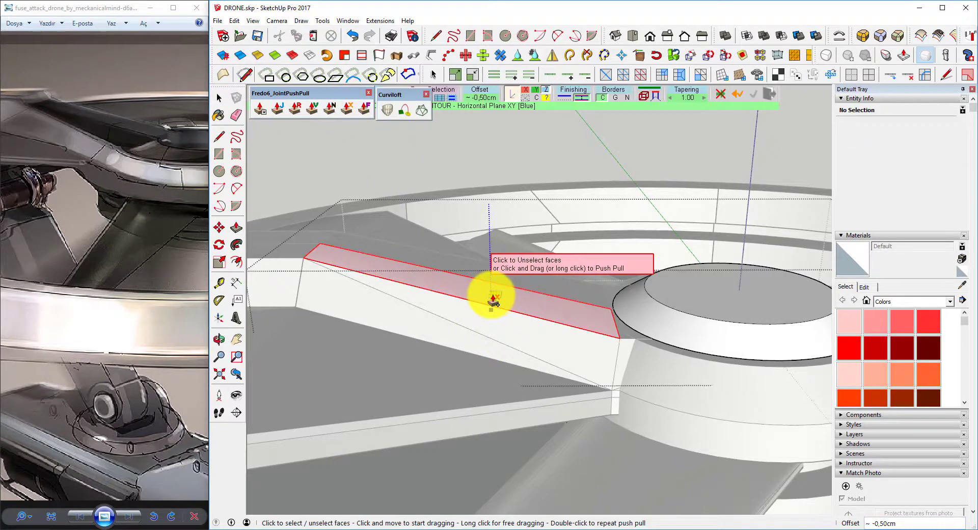
pyautogui.moveTo(490, 300); pyautogui.dragTo(498, 278)
pyautogui.moveTo(507, 316); pyautogui.dragTo(607, 323, button='middle')
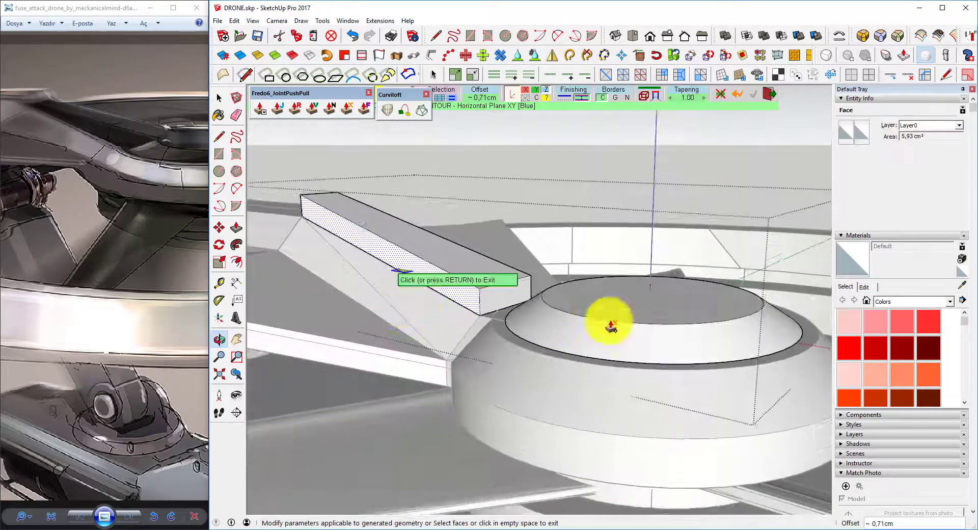
pyautogui.scroll(3, 482, 298)
pyautogui.moveTo(482, 298); pyautogui.dragTo(542, 305, button='middle')
# Push/pull the slab's end about 2,43 cm out over the hub cap
pyautogui.press('p')
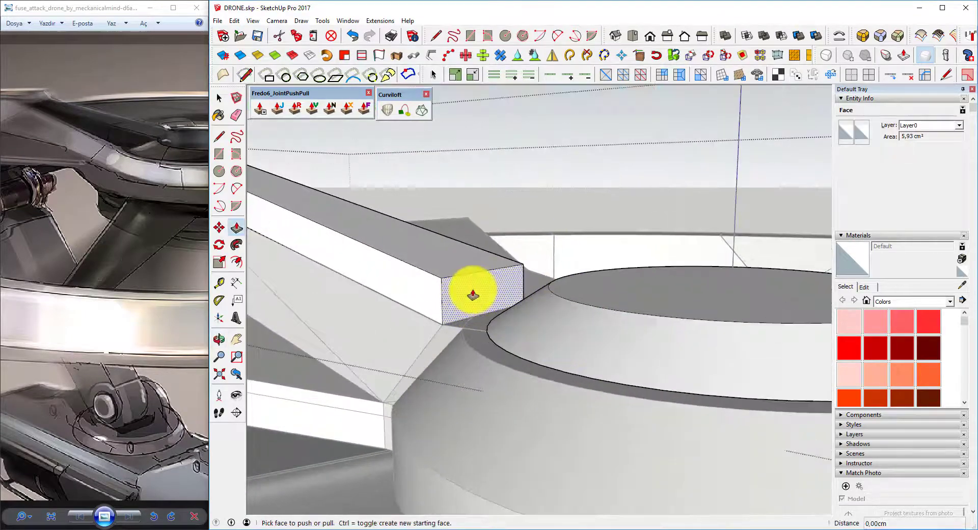
pyautogui.scroll(2, 511, 292)
pyautogui.moveTo(512, 292); pyautogui.dragTo(622, 285)
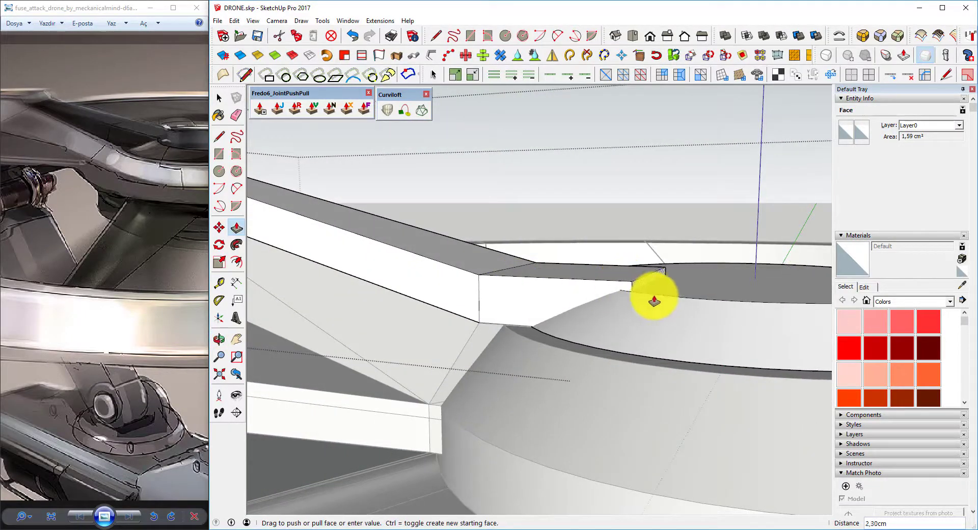
pyautogui.moveTo(656, 288); pyautogui.dragTo(657, 289)
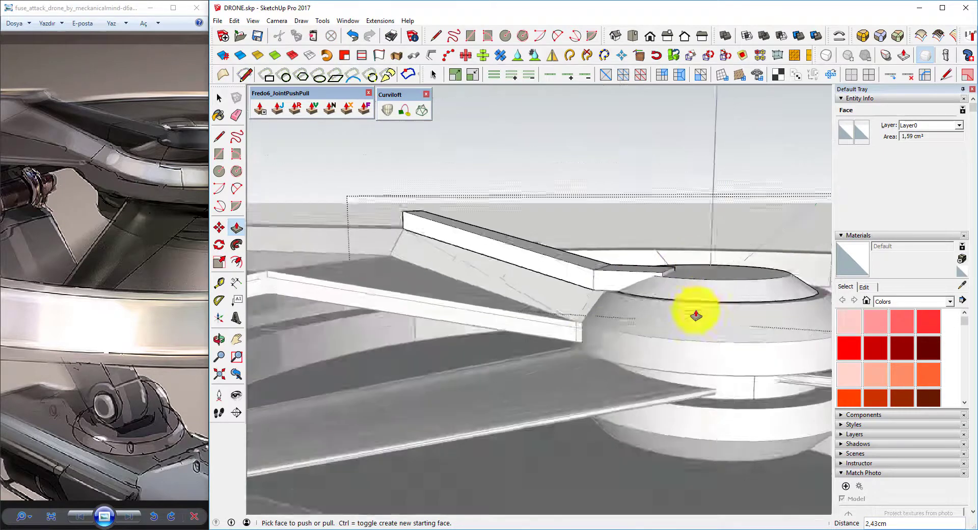
pyautogui.moveTo(694, 313); pyautogui.dragTo(572, 313, button='middle')
pyautogui.scroll(2, 594, 289)
pyautogui.moveTo(671, 291); pyautogui.dragTo(633, 289, button='middle')
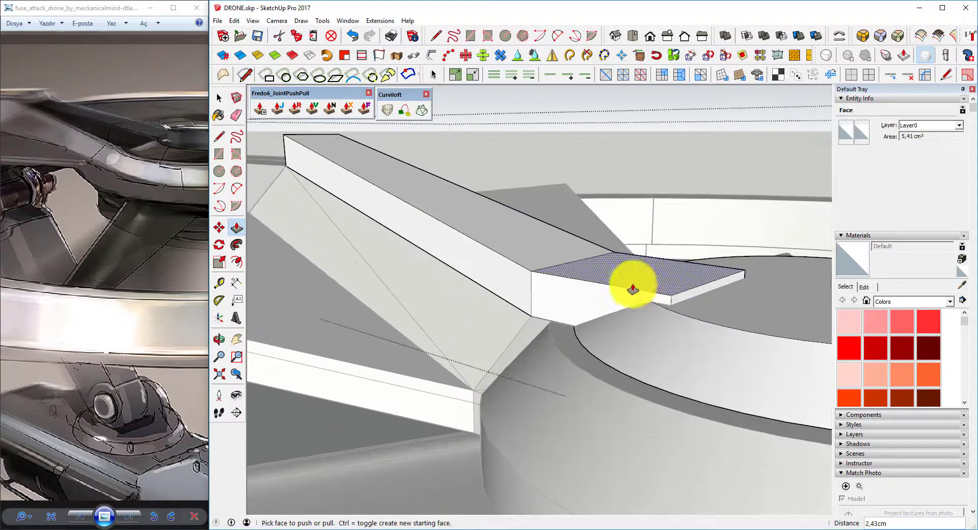
pyautogui.moveTo(679, 281); pyautogui.dragTo(724, 291)
# Select the slab's top front edges and start moving them, orbiting to a top-down view
pyautogui.press('space')
pyautogui.scroll(2, 552, 262)
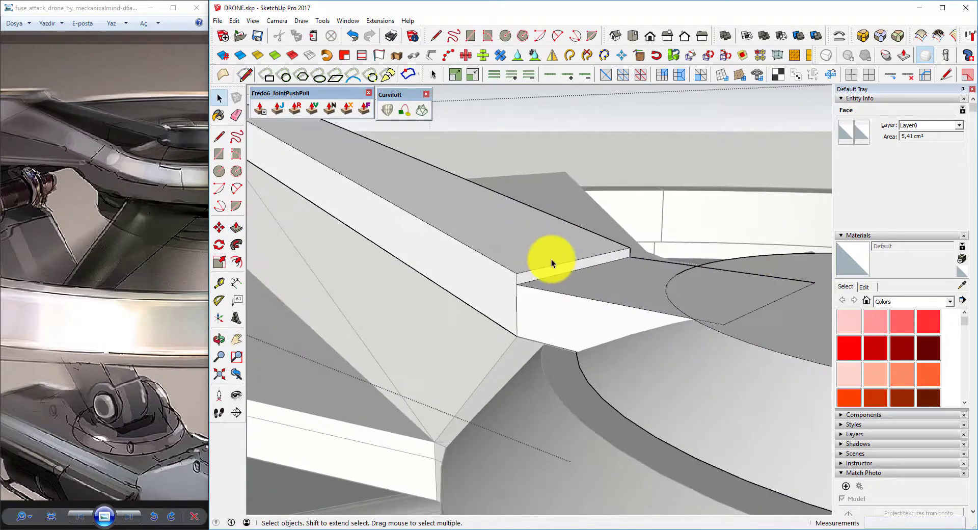
pyautogui.click(555, 265)
pyautogui.click(558, 274)
pyautogui.scroll(2, 477, 308)
pyautogui.scroll(1, 477, 307)
pyautogui.press('m')
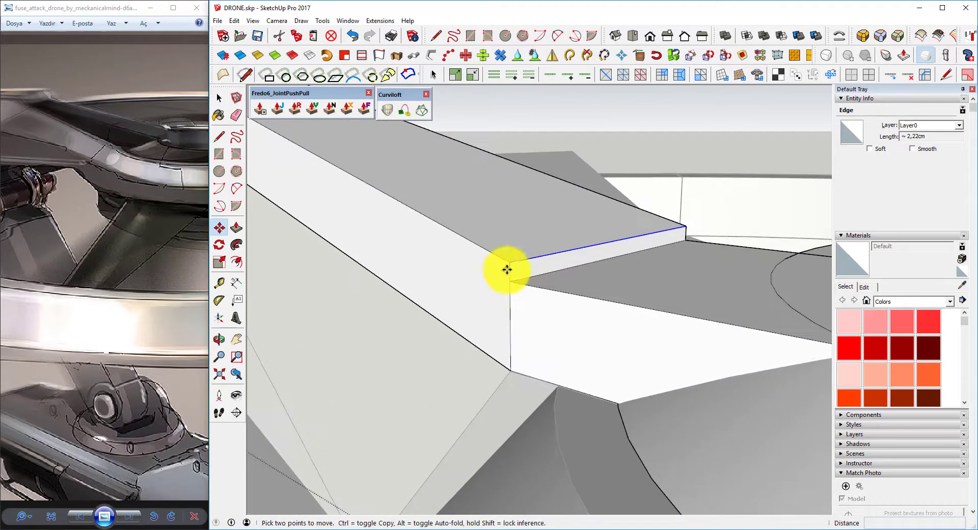
pyautogui.moveTo(523, 260); pyautogui.dragTo(561, 301, button='middle')
pyautogui.scroll(-1, 430, 281)
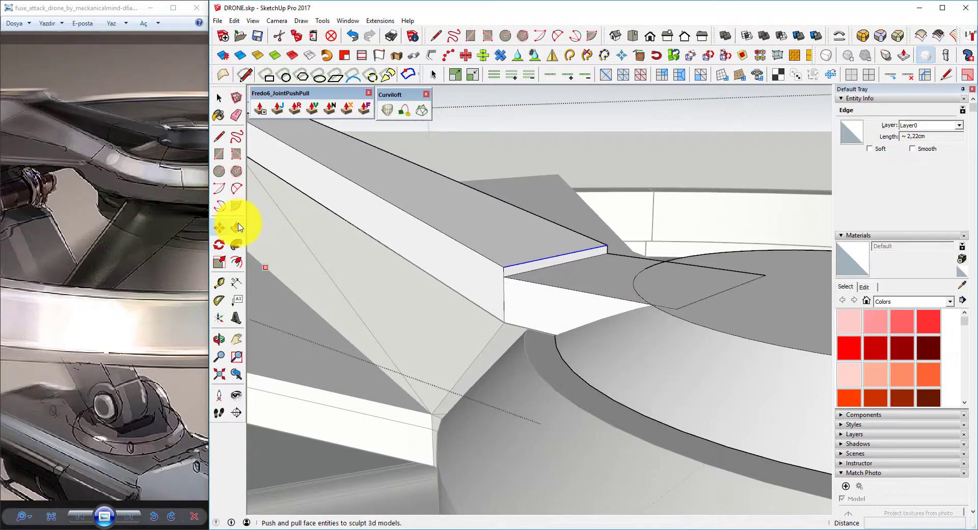
pyautogui.scroll(-1, 658, 290)
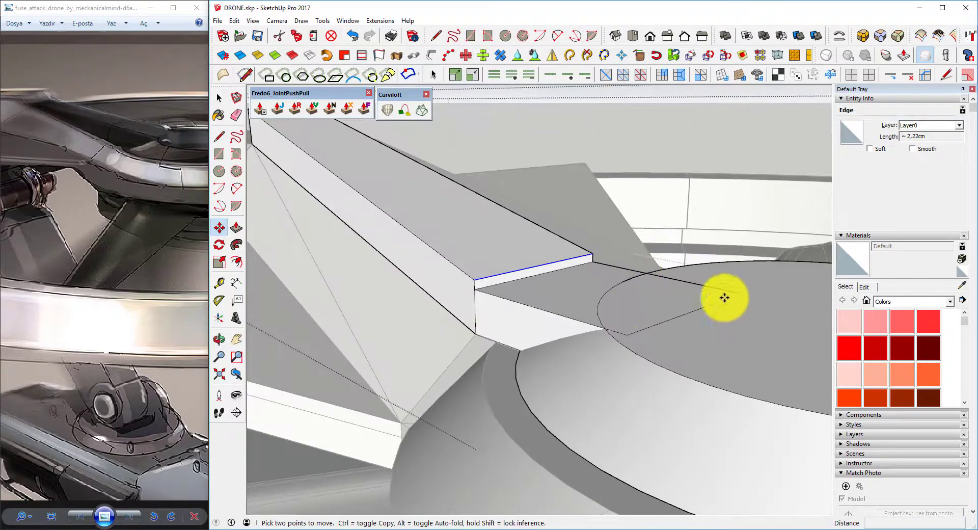
pyautogui.moveTo(668, 313); pyautogui.dragTo(730, 347, button='middle')
# Lower the slab's front top edge so the slab top sits flat
pyautogui.press('space')
pyautogui.click(635, 328)
pyautogui.scroll(3, 506, 270)
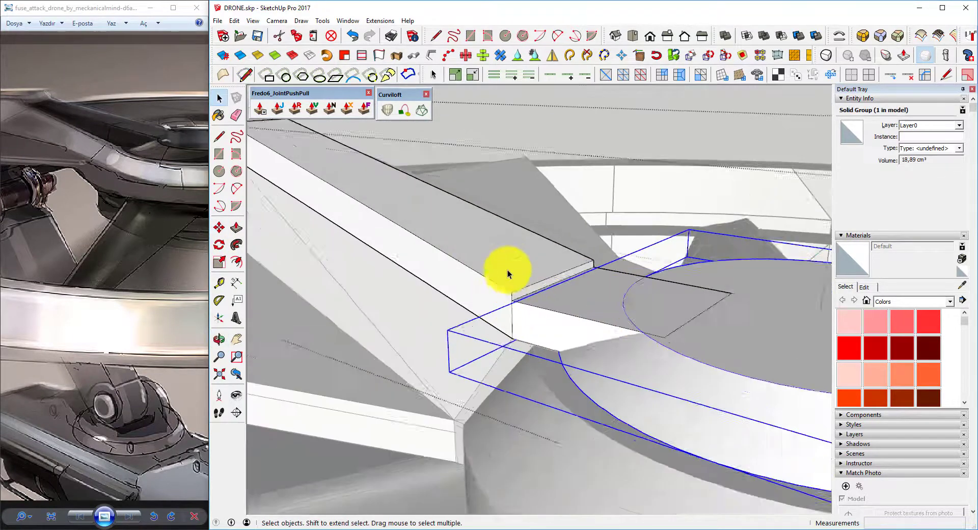
pyautogui.doubleClick(530, 281)
pyautogui.scroll(2, 548, 277)
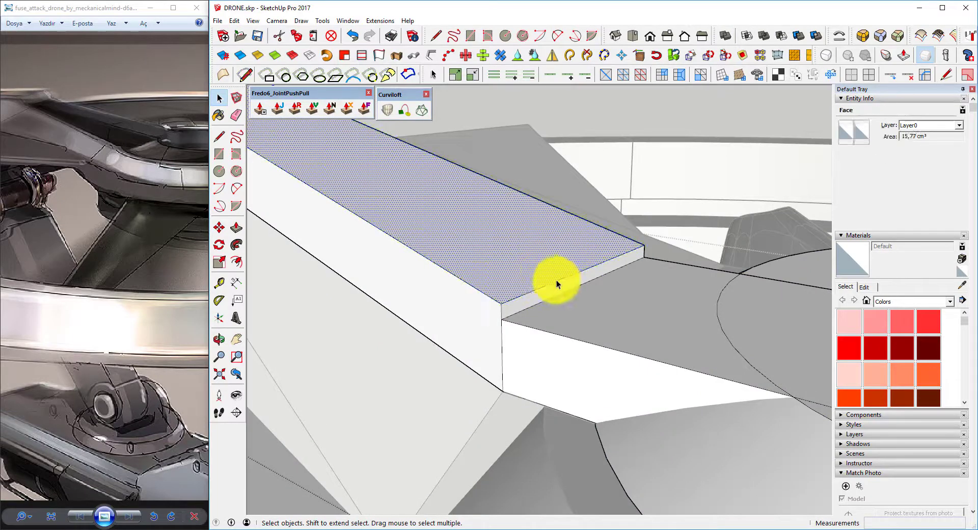
pyautogui.click(556, 281)
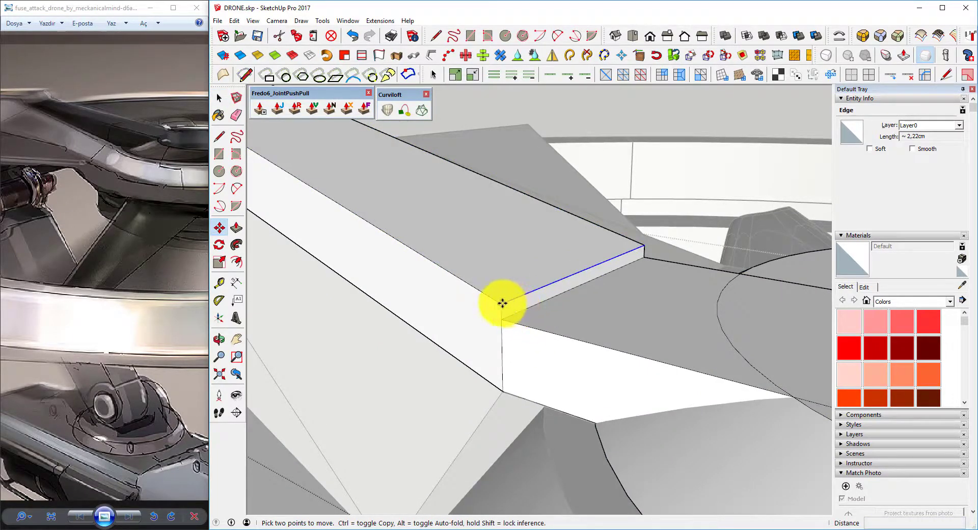
pyautogui.scroll(-1, 502, 303)
pyautogui.moveTo(574, 353)
pyautogui.mouseDown(button='middle')
pyautogui.moveTo(649, 323)
pyautogui.moveTo(634, 258)
pyautogui.moveTo(473, 268)
pyautogui.moveTo(563, 310)
pyautogui.moveTo(515, 283)
pyautogui.mouseUp(button='middle')
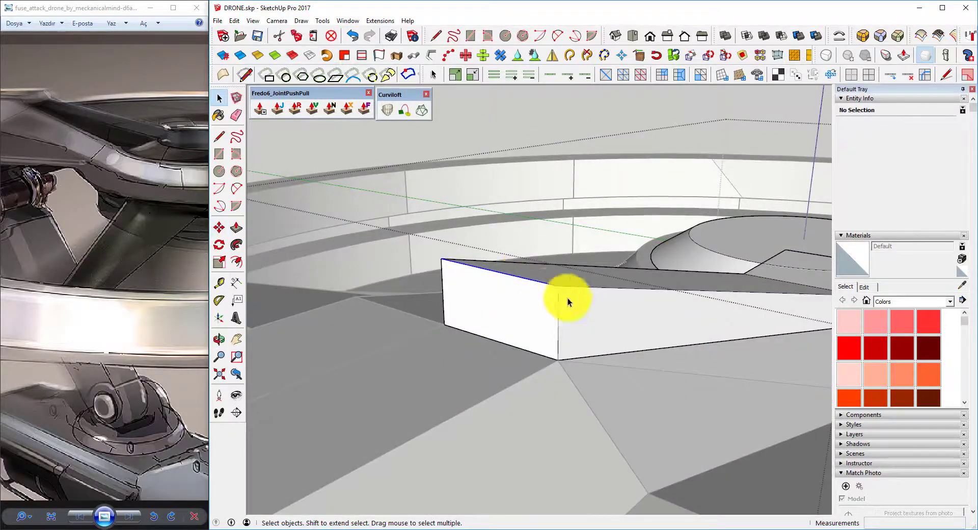
pyautogui.scroll(1, 565, 303)
pyautogui.click(556, 289)
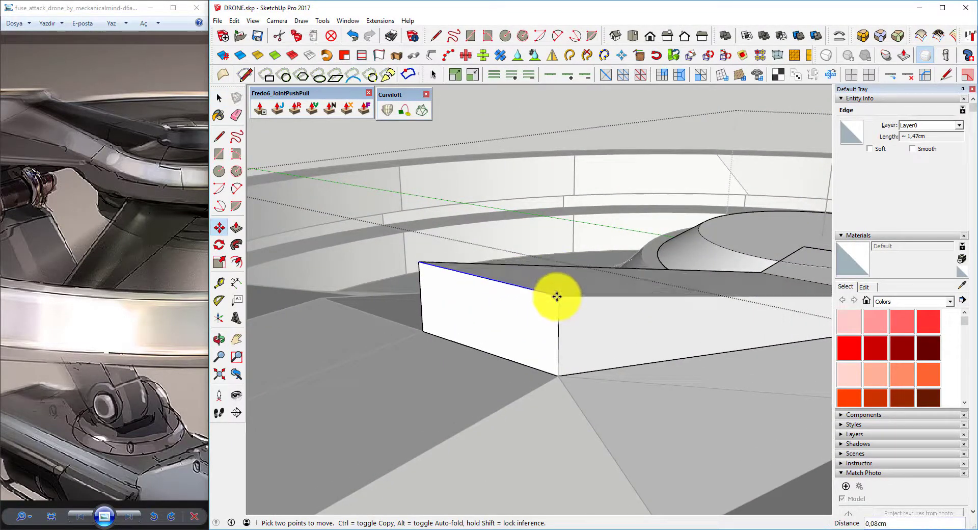
pyautogui.click(558, 374)
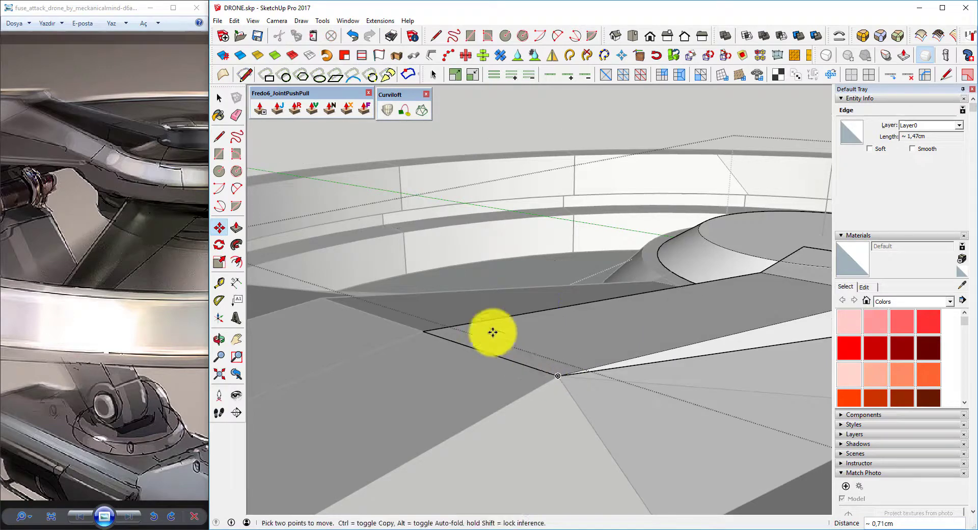
pyautogui.moveTo(493, 332); pyautogui.dragTo(410, 353, button='middle')
pyautogui.moveTo(666, 345)
pyautogui.mouseDown(button='middle')
pyautogui.moveTo(585, 323)
pyautogui.moveTo(673, 248)
pyautogui.moveTo(593, 313)
pyautogui.moveTo(509, 293)
pyautogui.moveTo(627, 327)
pyautogui.moveTo(735, 270)
pyautogui.moveTo(638, 251)
pyautogui.moveTo(611, 301)
pyautogui.mouseUp(button='middle')
pyautogui.scroll(-3, 557, 164)
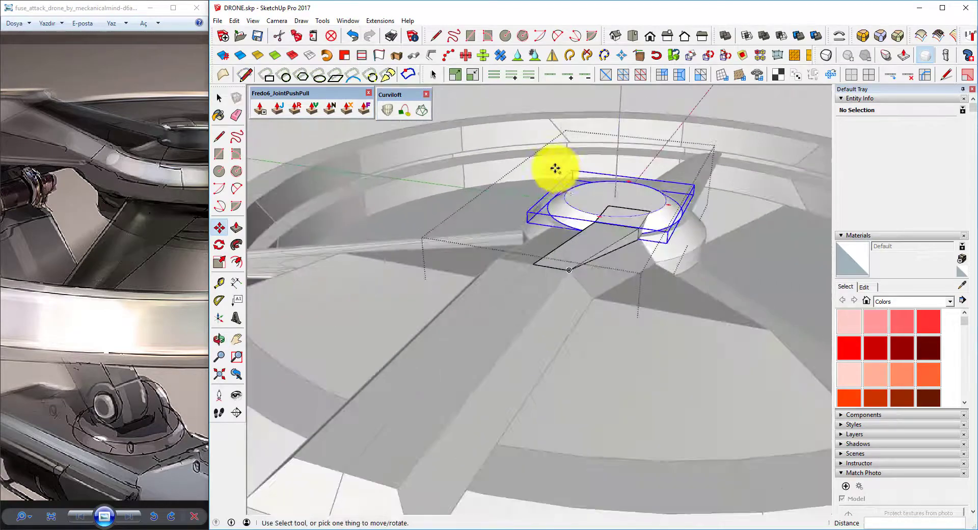
pyautogui.scroll(-2, 549, 137)
pyautogui.moveTo(549, 136)
pyautogui.mouseDown(button='middle')
pyautogui.moveTo(598, 331)
pyautogui.moveTo(580, 218)
pyautogui.moveTo(537, 341)
pyautogui.moveTo(543, 447)
pyautogui.moveTo(572, 465)
pyautogui.mouseUp(button='middle')
pyautogui.scroll(3, 572, 190)
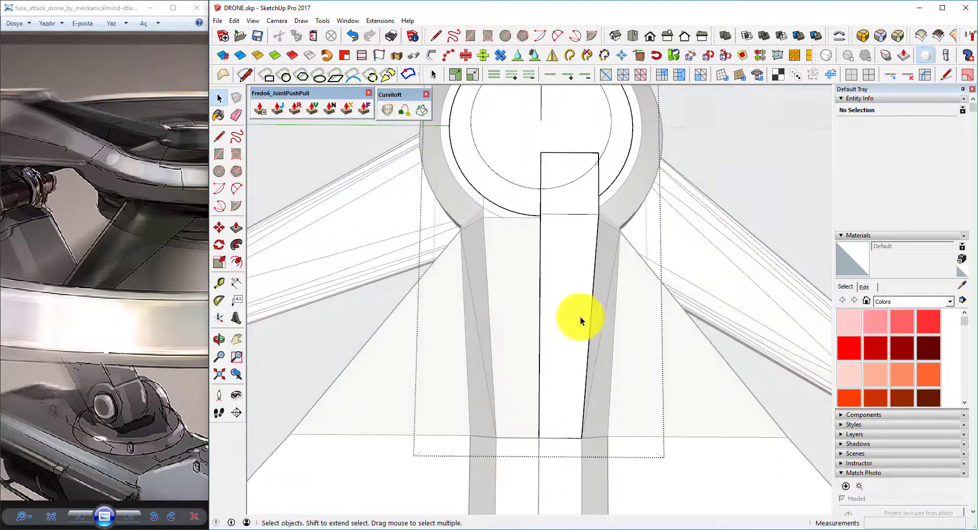
# Move the spoke's selected side face and edges 0,5 cm inward
pyautogui.moveTo(564, 194); pyautogui.dragTo(624, 399)
pyautogui.moveTo(625, 399)
pyautogui.mouseDown(button='middle')
pyautogui.moveTo(444, 269)
pyautogui.moveTo(556, 199)
pyautogui.mouseUp(button='middle')
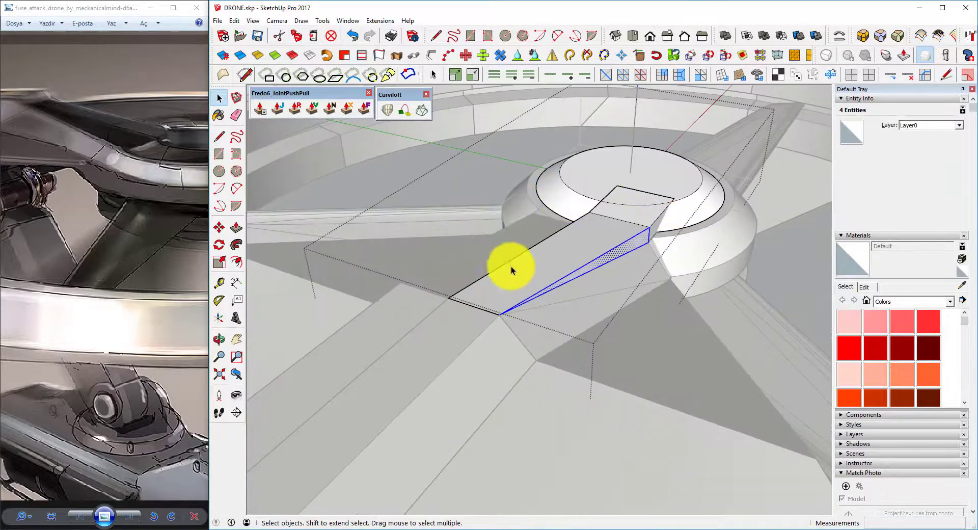
pyautogui.moveTo(511, 270); pyautogui.dragTo(614, 256, button='middle')
pyautogui.scroll(1, 370, 353)
pyautogui.press('m')
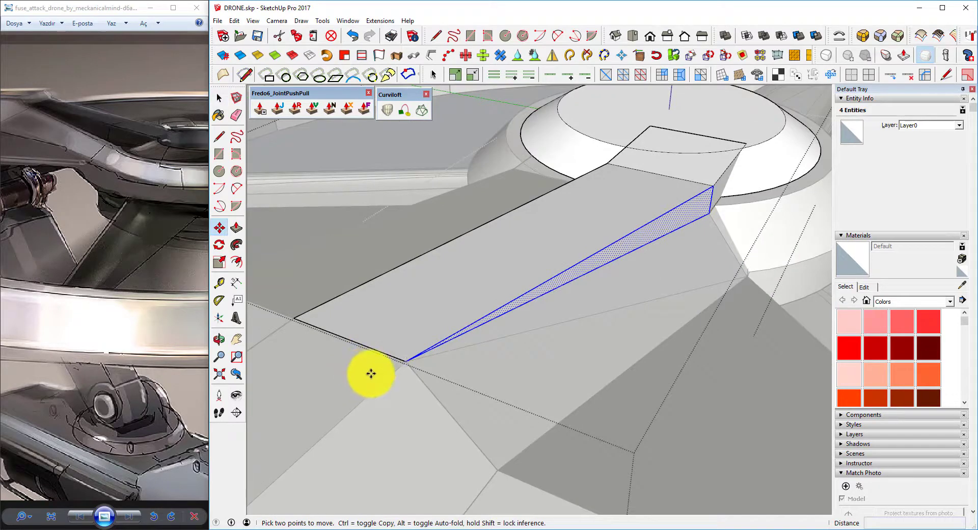
pyautogui.click(371, 374)
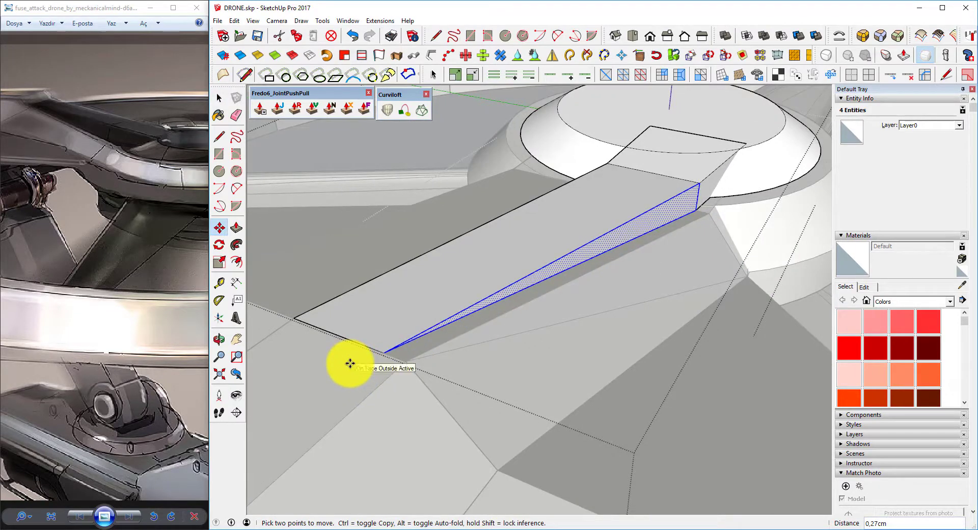
pyautogui.write('0,5')
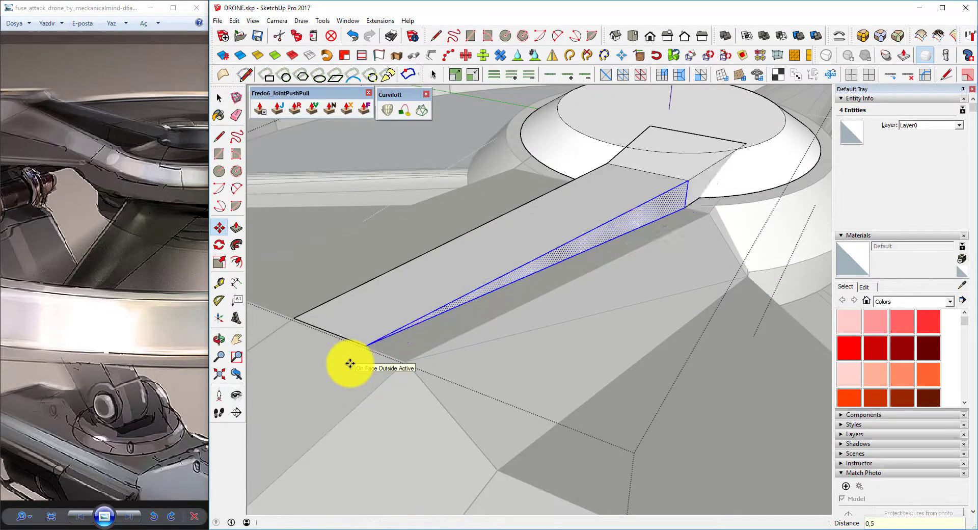
pyautogui.press('Return')
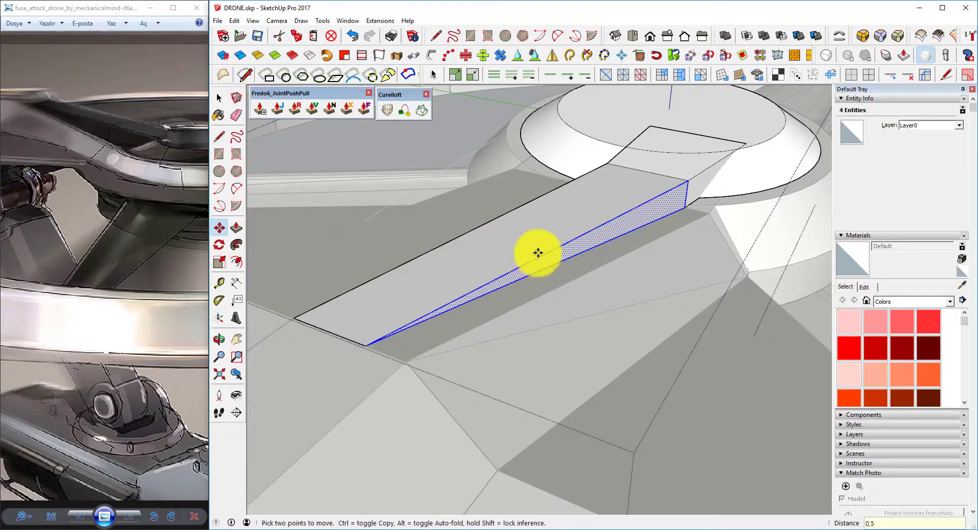
pyautogui.scroll(-3, 534, 251)
pyautogui.moveTo(607, 255)
pyautogui.mouseDown(button='middle')
pyautogui.moveTo(469, 269)
pyautogui.moveTo(611, 254)
pyautogui.moveTo(550, 260)
pyautogui.moveTo(404, 181)
pyautogui.mouseUp(button='middle')
pyautogui.scroll(3, 493, 234)
pyautogui.press('space')
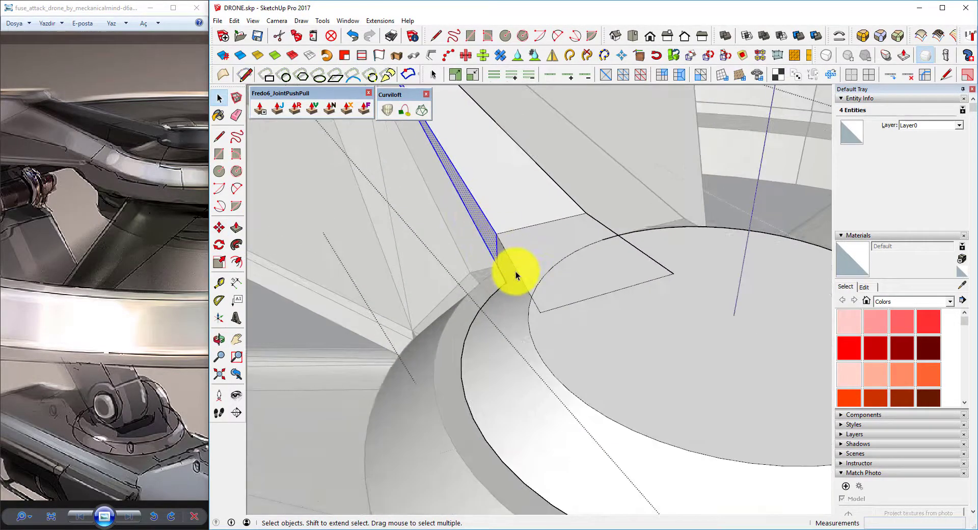
# Shift the arm's end edge at the hub sideways to slope the slab's end
pyautogui.click(516, 275)
pyautogui.scroll(-2, 516, 275)
pyautogui.moveTo(560, 286); pyautogui.dragTo(452, 146, button='middle')
pyautogui.scroll(2, 573, 171)
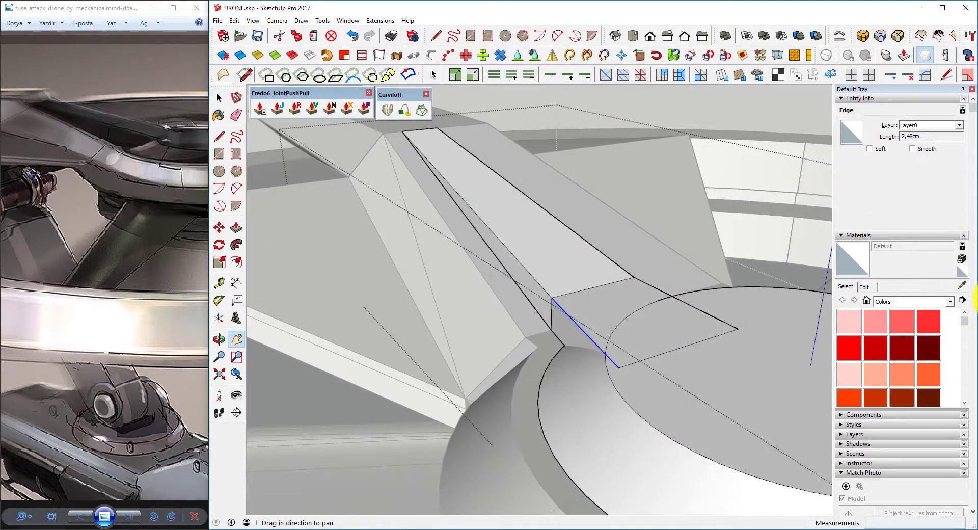
pyautogui.moveTo(577, 227)
pyautogui.mouseDown(button='middle')
pyautogui.moveTo(618, 356)
pyautogui.moveTo(723, 389)
pyautogui.moveTo(698, 372)
pyautogui.moveTo(602, 356)
pyautogui.mouseUp(button='middle')
pyautogui.press('m')
pyautogui.moveTo(546, 327); pyautogui.dragTo(564, 319)
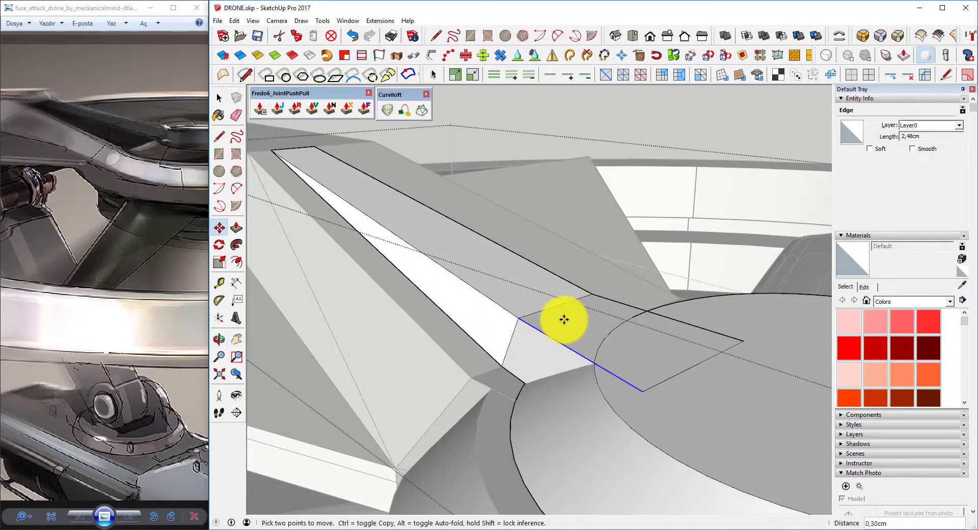
pyautogui.click(564, 318)
pyautogui.write('0,5')
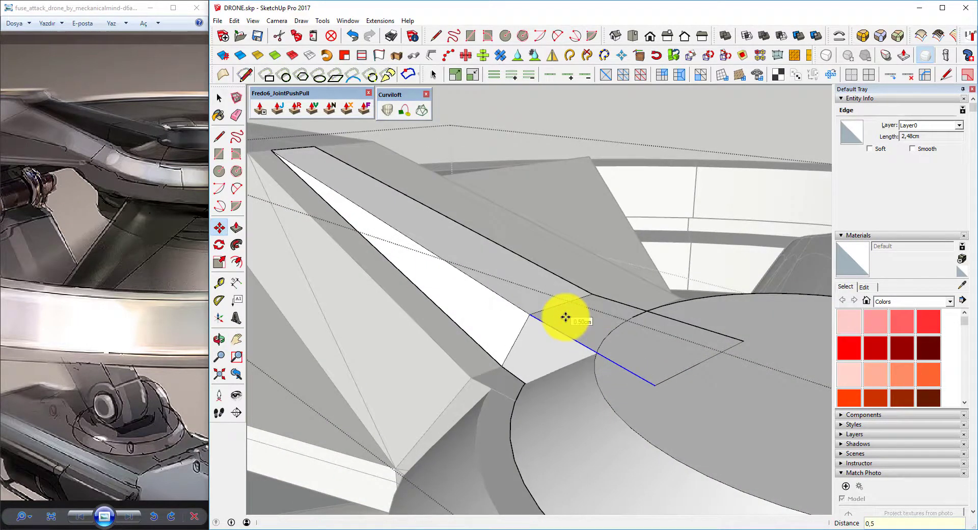
pyautogui.moveTo(683, 277)
pyautogui.mouseDown(button='middle')
pyautogui.moveTo(557, 353)
pyautogui.moveTo(484, 336)
pyautogui.moveTo(498, 365)
pyautogui.moveTo(568, 378)
pyautogui.mouseUp(button='middle')
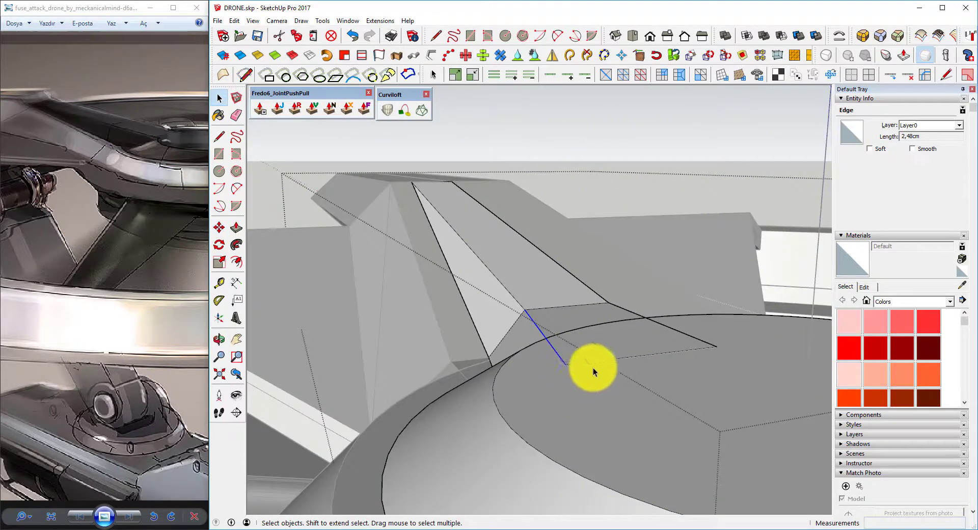
pyautogui.moveTo(587, 366)
pyautogui.mouseDown(button='middle')
pyautogui.moveTo(543, 349)
pyautogui.moveTo(524, 247)
pyautogui.moveTo(565, 388)
pyautogui.moveTo(644, 363)
pyautogui.moveTo(356, 258)
pyautogui.moveTo(556, 340)
pyautogui.moveTo(504, 277)
pyautogui.moveTo(502, 228)
pyautogui.mouseUp(button='middle')
# Group the arm geometry and turn the group into a component
pyautogui.rightClick(501, 222)
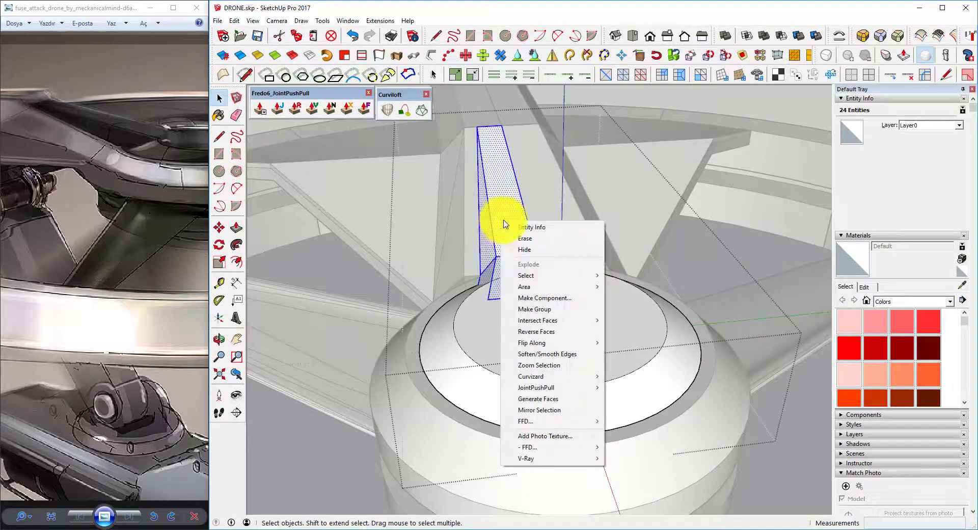
pyautogui.click(535, 313)
pyautogui.rightClick(512, 253)
pyautogui.click(540, 326)
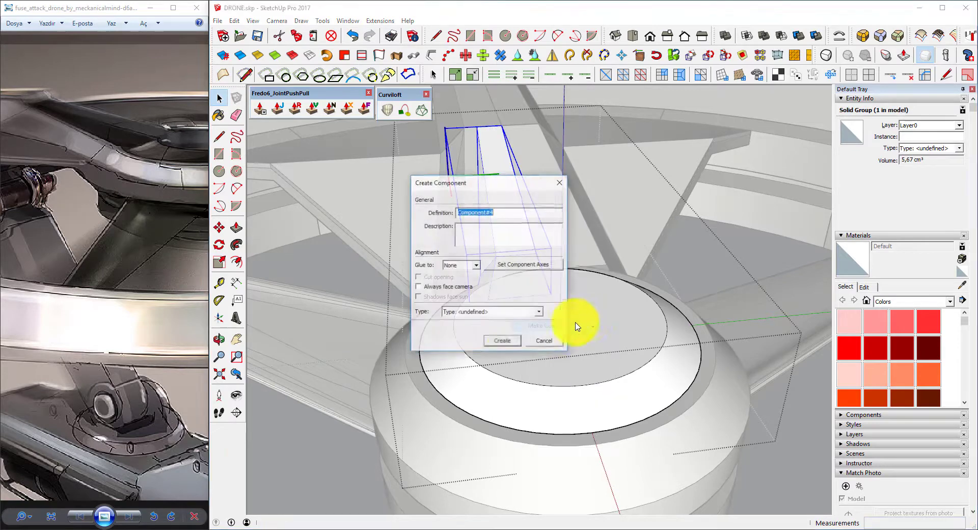
pyautogui.click(506, 338)
pyautogui.moveTo(484, 214); pyautogui.dragTo(559, 62, button='middle')
# Mirror the arm component across the hub to the opposite side
pyautogui.click(554, 57)
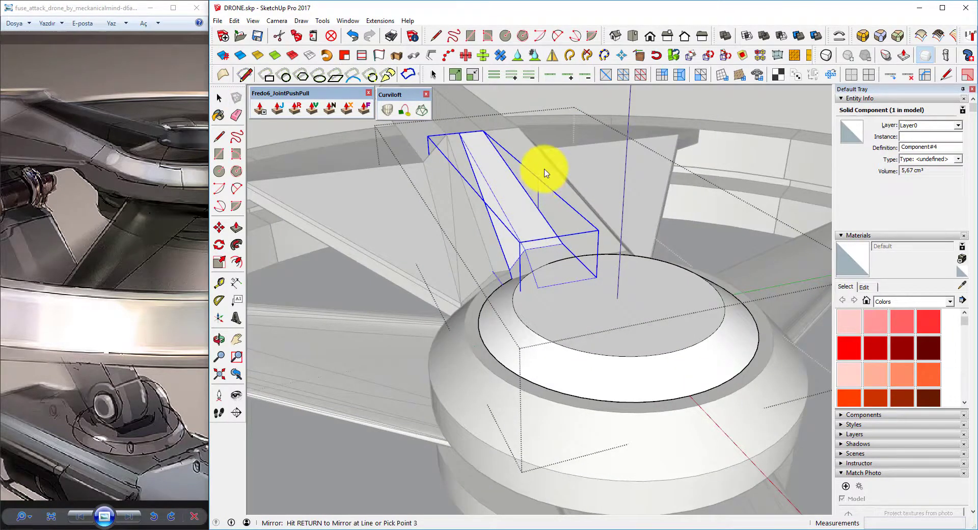
pyautogui.press('Return')
pyautogui.moveTo(615, 225); pyautogui.dragTo(595, 257, button='middle')
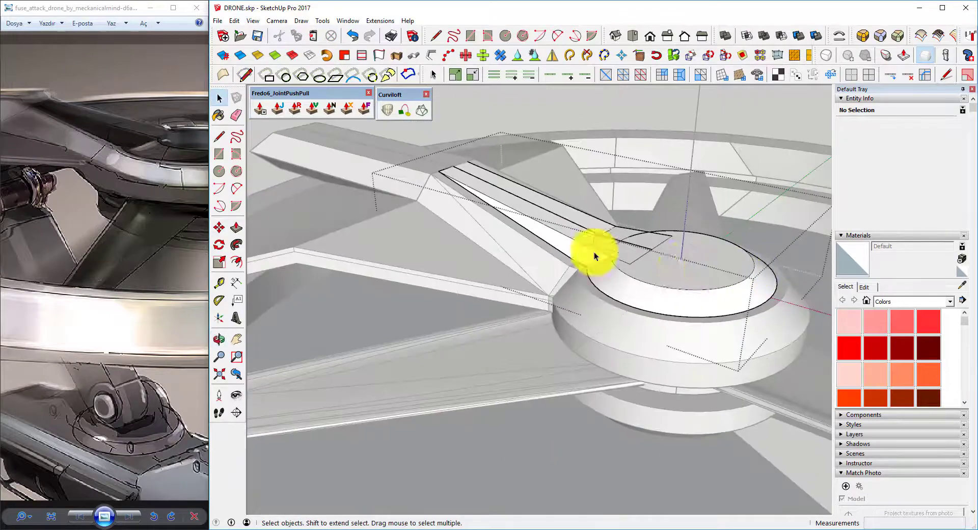
pyautogui.scroll(-5, 595, 256)
pyautogui.moveTo(674, 233)
pyautogui.mouseDown(button='middle')
pyautogui.moveTo(650, 248)
pyautogui.moveTo(459, 235)
pyautogui.moveTo(545, 240)
pyautogui.moveTo(425, 251)
pyautogui.moveTo(445, 250)
pyautogui.mouseUp(button='middle')
# Select the long outer bar and compare it against the reference photo's arm detail
pyautogui.click(545, 240)
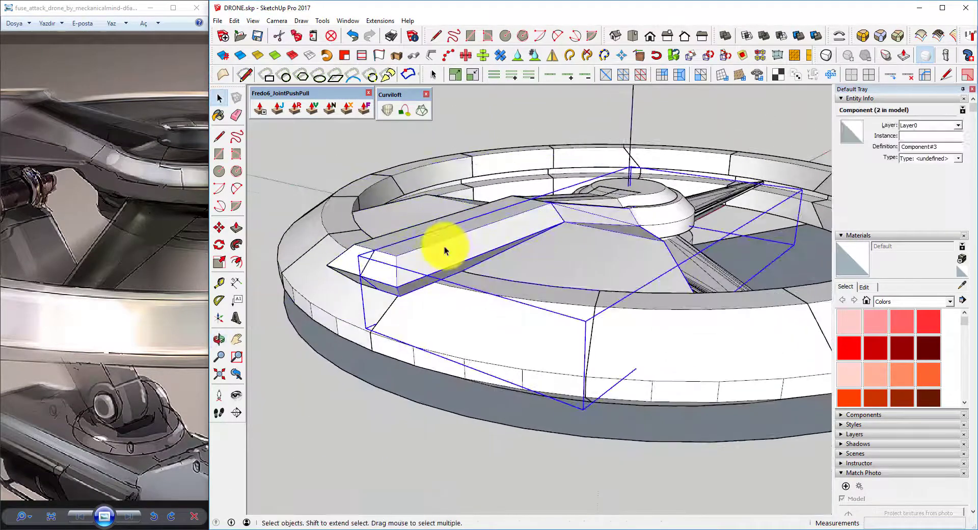
pyautogui.scroll(3, 444, 249)
pyautogui.click(142, 148)
pyautogui.scroll(2, 143, 149)
pyautogui.scroll(2, 85, 169)
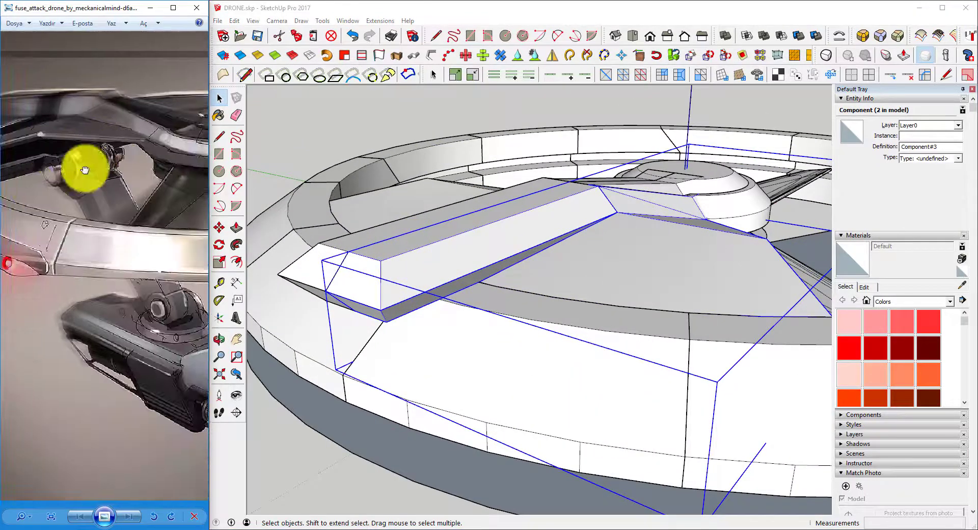
pyautogui.scroll(-2, 85, 169)
pyautogui.moveTo(131, 103); pyautogui.dragTo(187, 102)
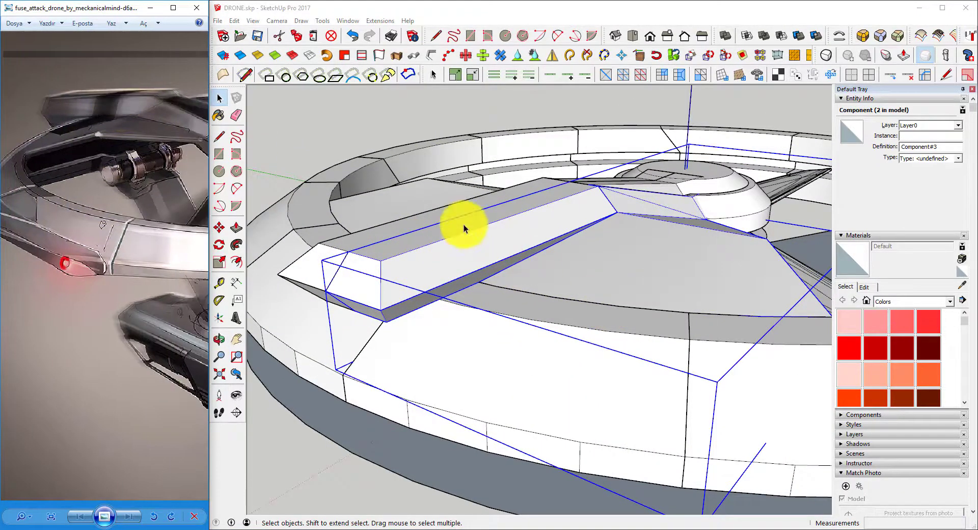
pyautogui.scroll(-3, 463, 228)
pyautogui.moveTo(637, 207); pyautogui.dragTo(682, 218, button='middle')
pyautogui.moveTo(542, 257)
pyautogui.mouseDown(button='middle')
pyautogui.moveTo(659, 296)
pyautogui.moveTo(376, 236)
pyautogui.mouseUp(button='middle')
pyautogui.scroll(2, 410, 273)
pyautogui.moveTo(410, 273); pyautogui.dragTo(650, 267, button='middle')
pyautogui.scroll(1, 698, 296)
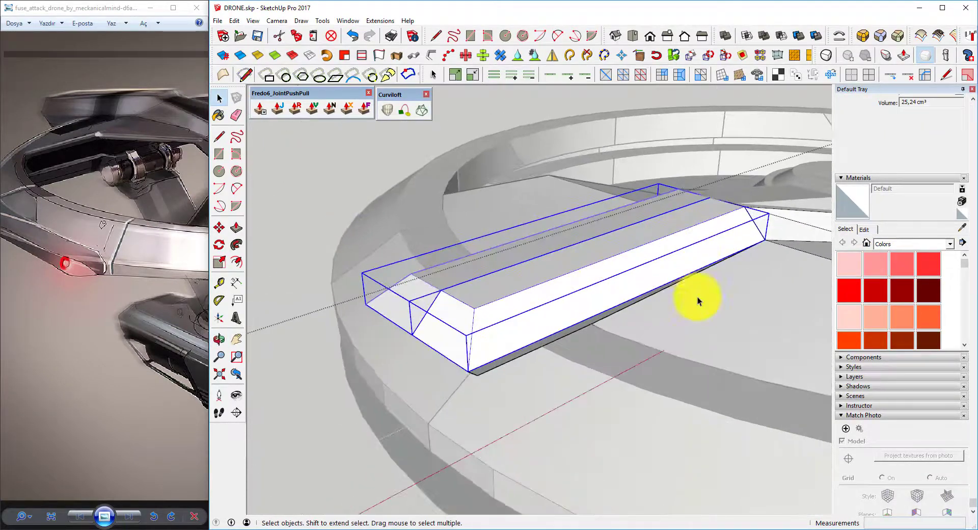
pyautogui.moveTo(698, 296); pyautogui.dragTo(720, 301, button='middle')
# Apply a 0,20 cm Joint Push Pull offset to the bar's top faces
pyautogui.scroll(2, 560, 257)
pyautogui.moveTo(561, 258); pyautogui.dragTo(459, 213, button='middle')
pyautogui.click(364, 108)
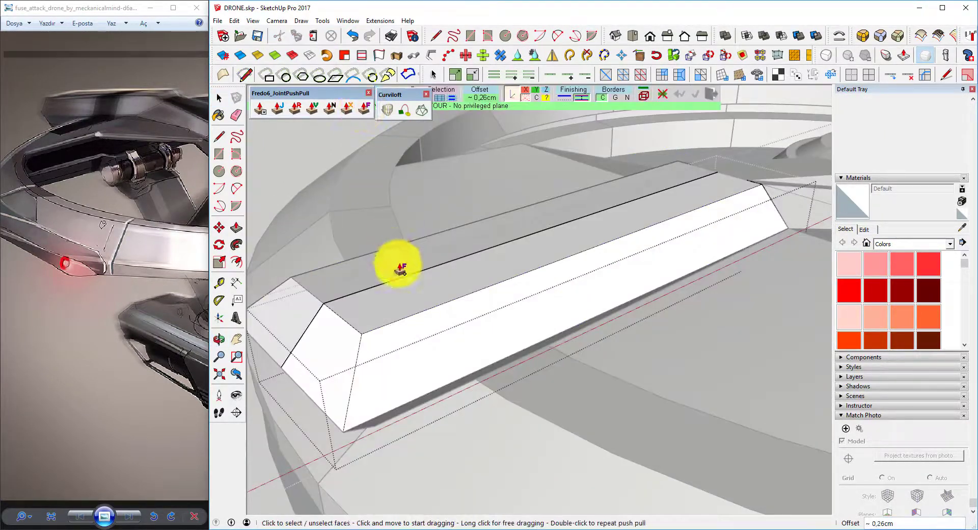
pyautogui.moveTo(401, 268); pyautogui.dragTo(429, 294)
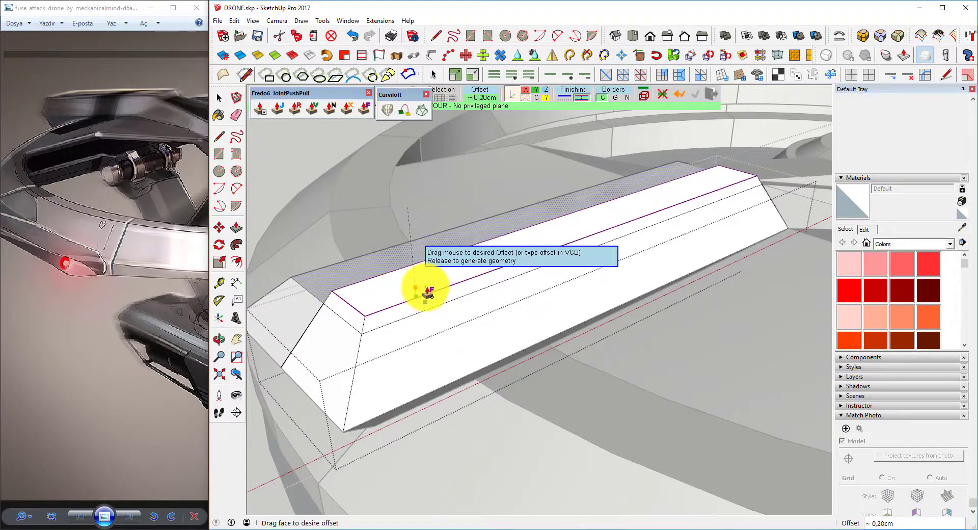
pyautogui.moveTo(429, 294); pyautogui.dragTo(429, 295)
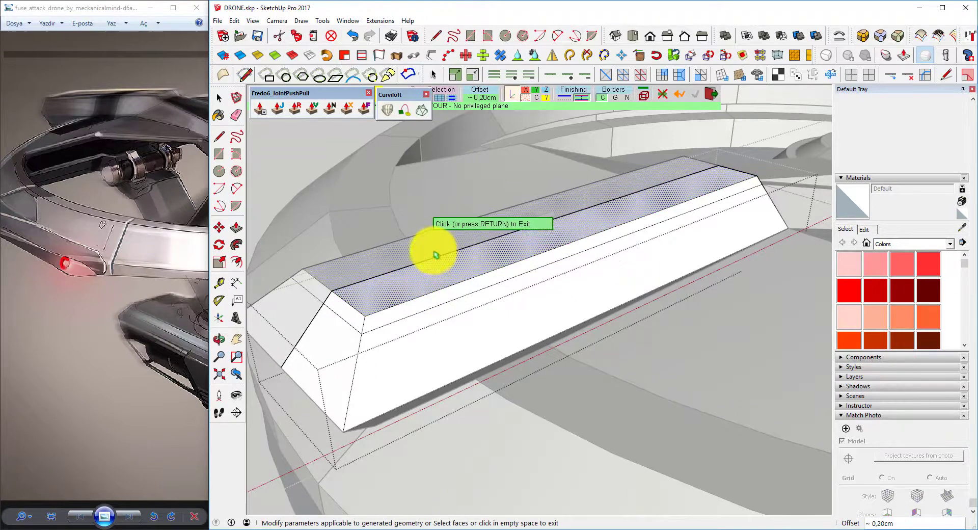
pyautogui.click(365, 108)
pyautogui.moveTo(322, 342)
pyautogui.mouseDown(button='middle')
pyautogui.moveTo(736, 298)
pyautogui.moveTo(458, 324)
pyautogui.moveTo(367, 244)
pyautogui.mouseUp(button='middle')
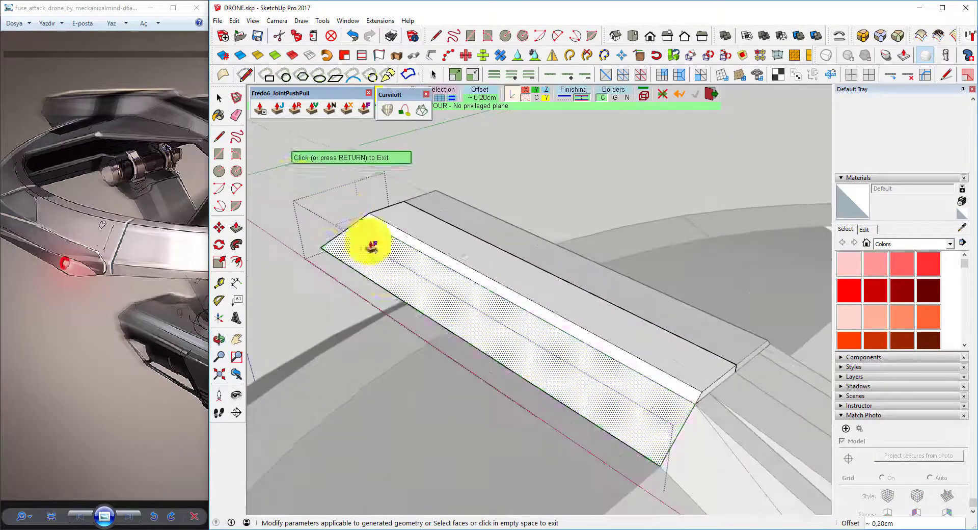
pyautogui.moveTo(605, 375); pyautogui.dragTo(610, 299, button='middle')
pyautogui.scroll(2, 606, 301)
pyautogui.scroll(2, 594, 305)
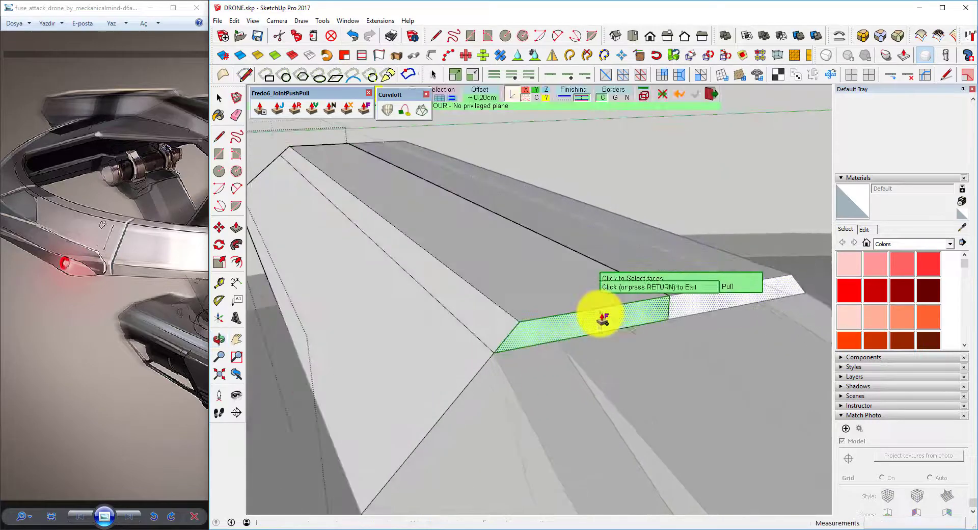
# Exit the push-pull and select the bar's front top edge
pyautogui.press('space')
pyautogui.click(592, 309)
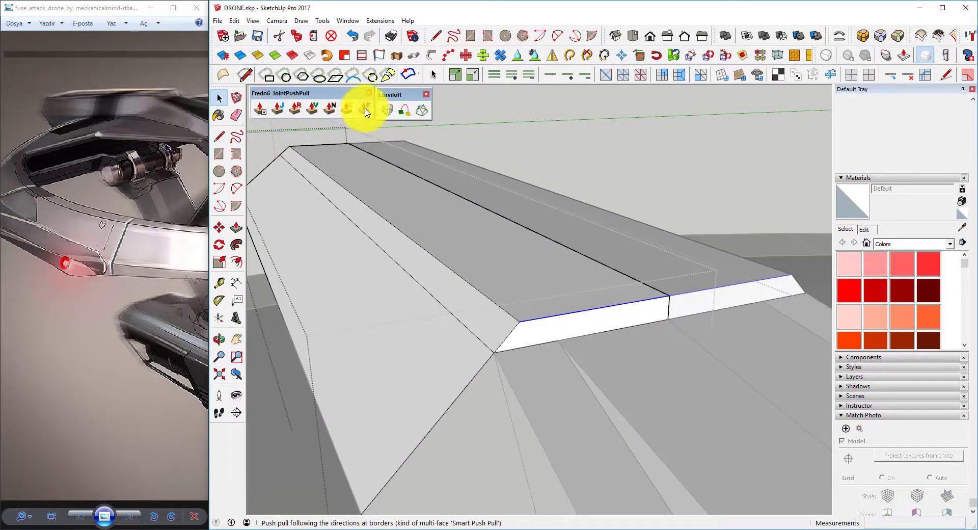
pyautogui.moveTo(398, 347)
pyautogui.mouseDown(button='middle')
pyautogui.moveTo(643, 328)
pyautogui.moveTo(422, 240)
pyautogui.moveTo(437, 301)
pyautogui.mouseUp(button='middle')
pyautogui.scroll(2, 424, 354)
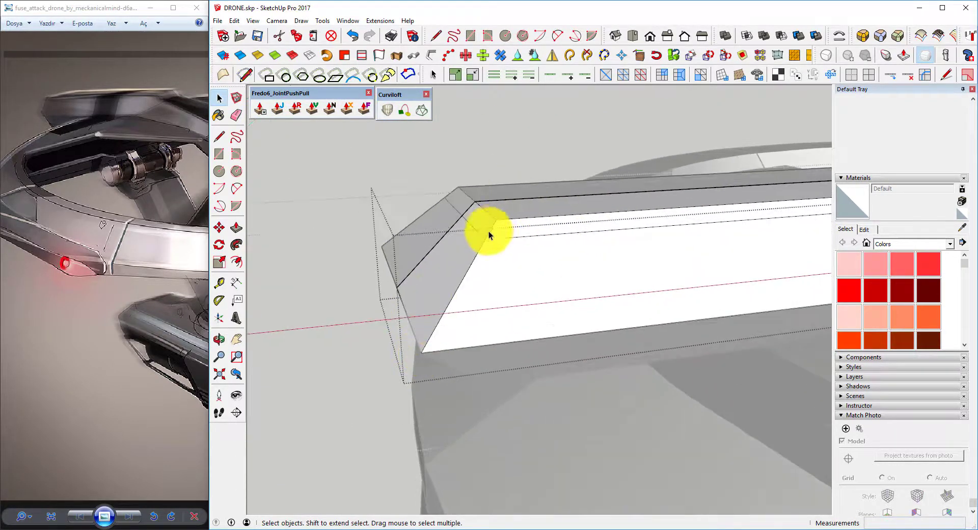
# Start a line at the chamfer corner of the bar end, then discard it
pyautogui.moveTo(489, 234); pyautogui.dragTo(446, 321, button='middle')
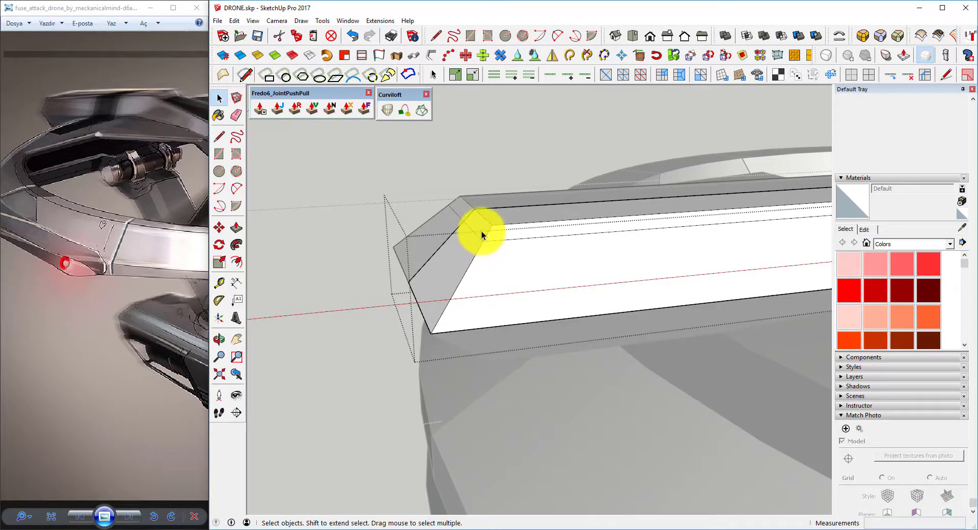
pyautogui.moveTo(557, 248)
pyautogui.mouseDown(button='middle')
pyautogui.moveTo(589, 247)
pyautogui.moveTo(465, 312)
pyautogui.moveTo(316, 221)
pyautogui.moveTo(447, 261)
pyautogui.mouseUp(button='middle')
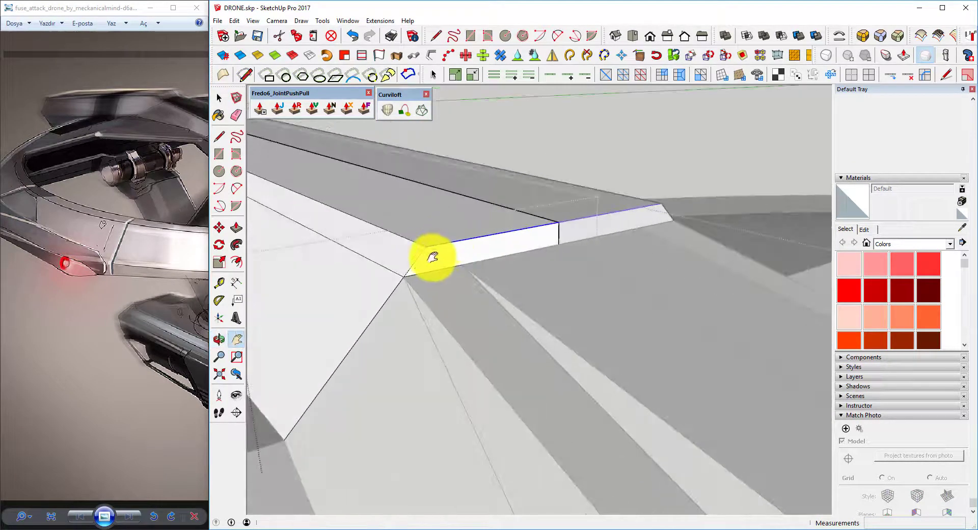
pyautogui.scroll(2, 534, 242)
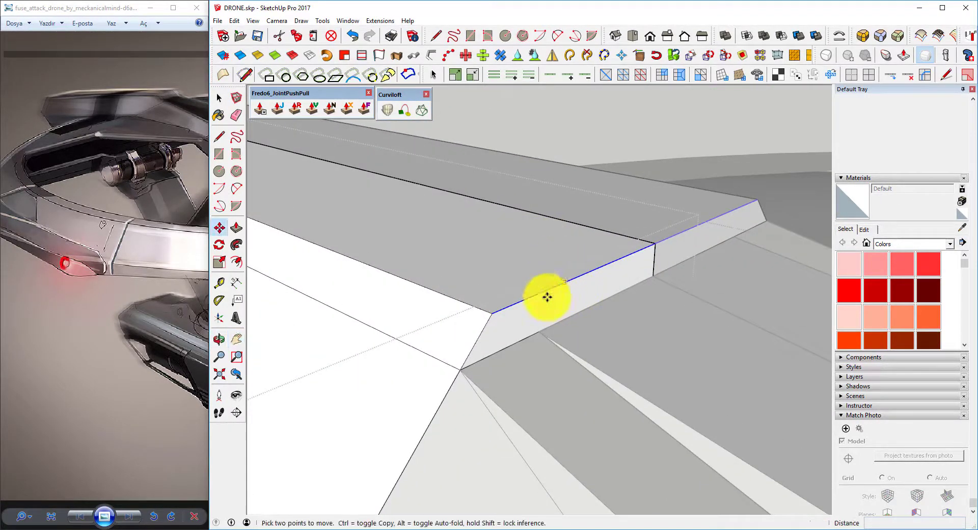
pyautogui.press('l')
pyautogui.click(460, 369)
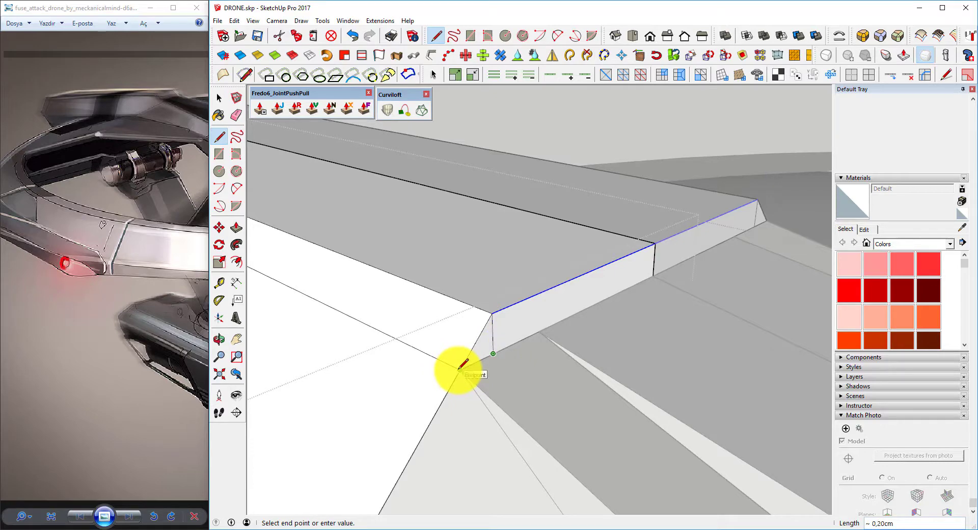
pyautogui.press('e')
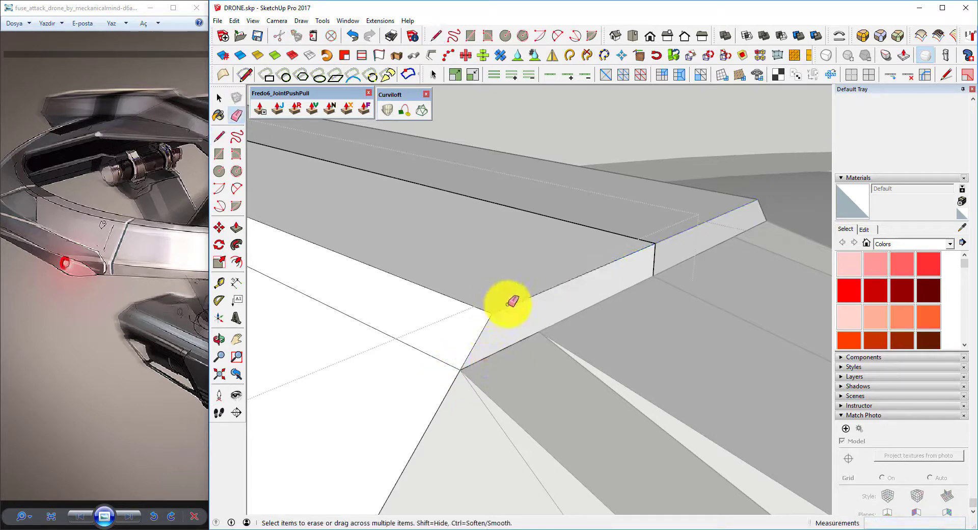
pyautogui.press('space')
# Move the plate's upper edge 0,2 cm to widen the bevel strip
pyautogui.click(507, 310)
pyautogui.click(505, 307)
pyautogui.press('m')
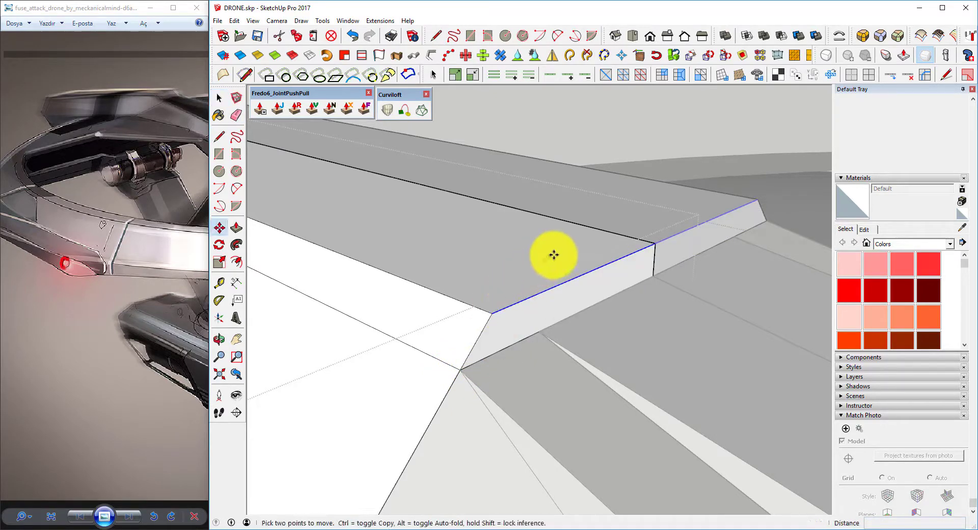
pyautogui.click(554, 254)
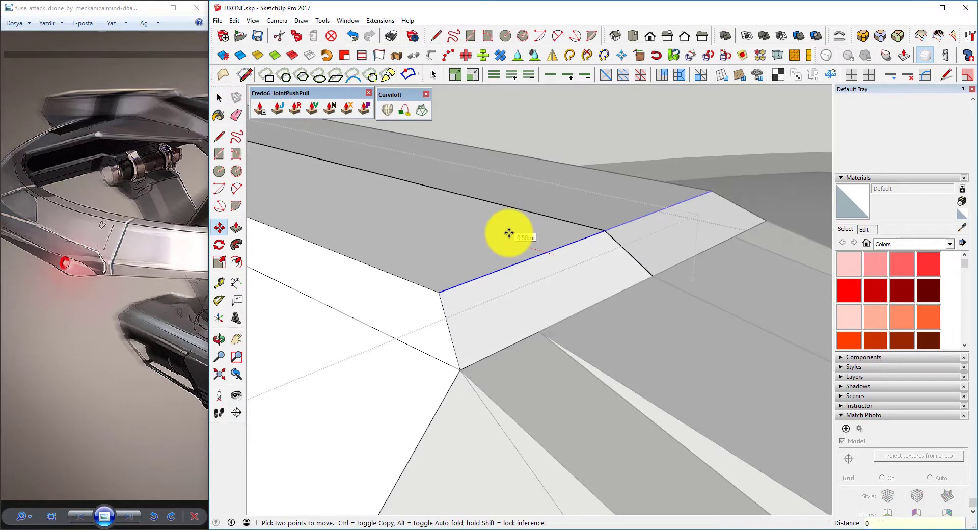
pyautogui.write('0,2')
pyautogui.press('Return')
pyautogui.moveTo(509, 233)
pyautogui.mouseDown(button='middle')
pyautogui.moveTo(286, 233)
pyautogui.moveTo(502, 312)
pyautogui.mouseUp(button='middle')
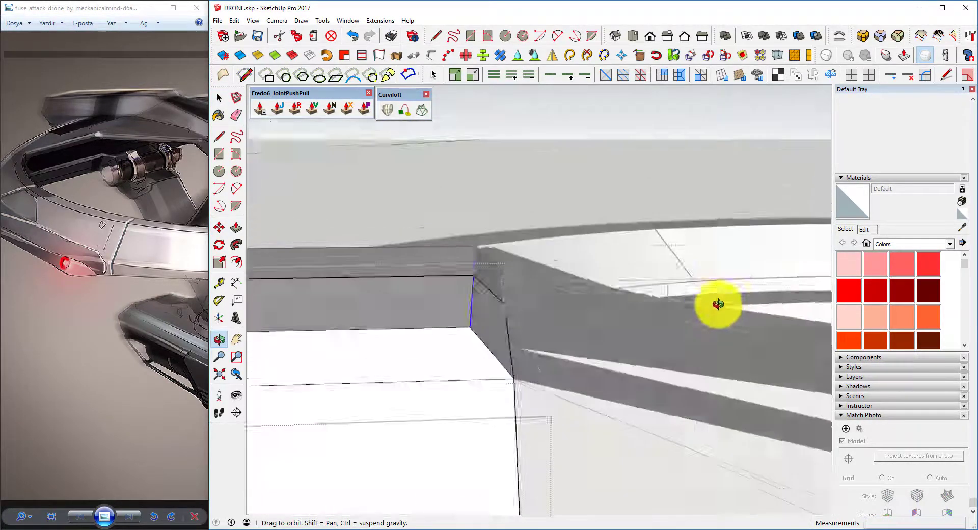
pyautogui.scroll(-2, 502, 313)
# Zoom in on the hub and arms, then hide the hub cap group
pyautogui.scroll(-3, 537, 289)
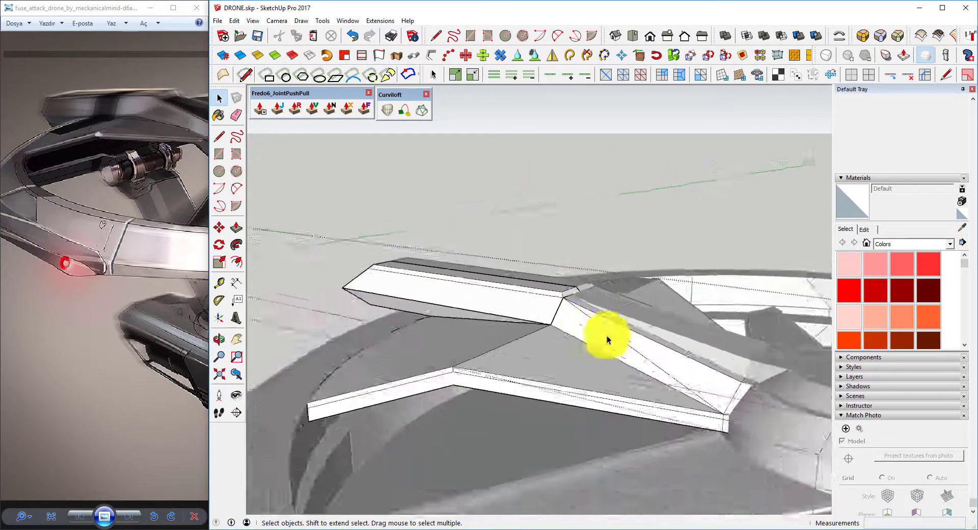
pyautogui.scroll(-2, 605, 331)
pyautogui.scroll(-3, 582, 280)
pyautogui.moveTo(583, 280)
pyautogui.mouseDown(button='middle')
pyautogui.moveTo(585, 407)
pyautogui.moveTo(517, 338)
pyautogui.moveTo(470, 366)
pyautogui.moveTo(506, 306)
pyautogui.mouseUp(button='middle')
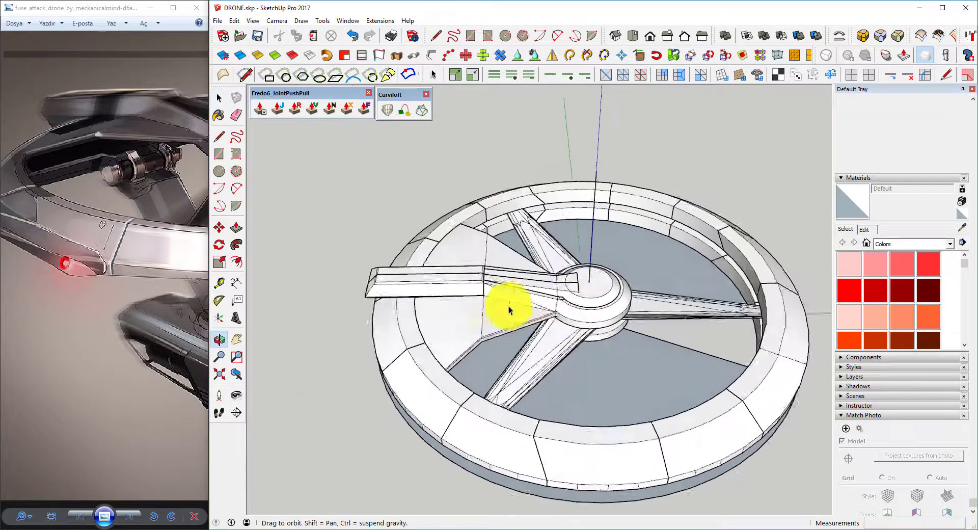
pyautogui.scroll(3, 588, 277)
pyautogui.moveTo(587, 277)
pyautogui.mouseDown(button='middle')
pyautogui.moveTo(438, 303)
pyautogui.moveTo(506, 312)
pyautogui.mouseUp(button='middle')
pyautogui.click(543, 319)
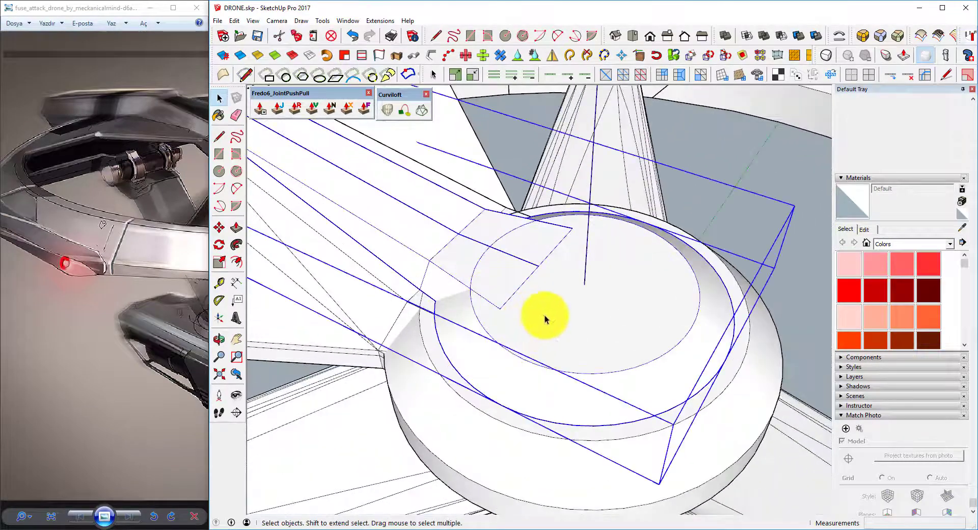
pyautogui.scroll(3, 559, 297)
pyautogui.doubleClick(625, 325)
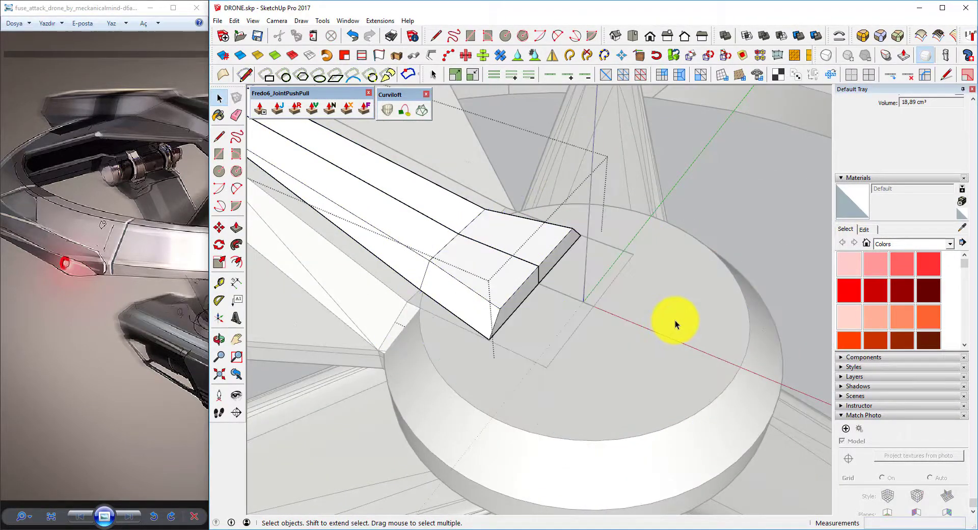
pyautogui.rightClick(624, 311)
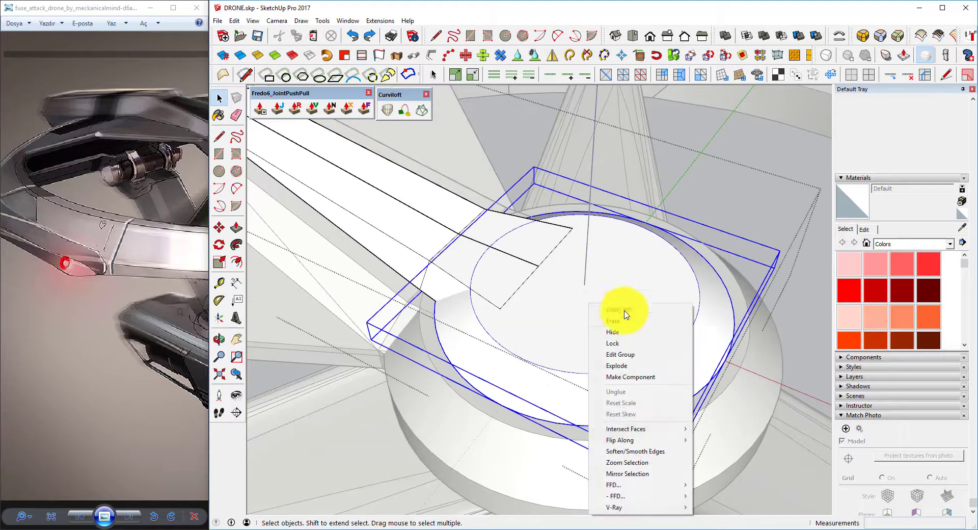
pyautogui.click(634, 333)
# Paste the hub back in place and subtract it from the arm plate
pyautogui.moveTo(450, 266); pyautogui.dragTo(518, 268, button='middle')
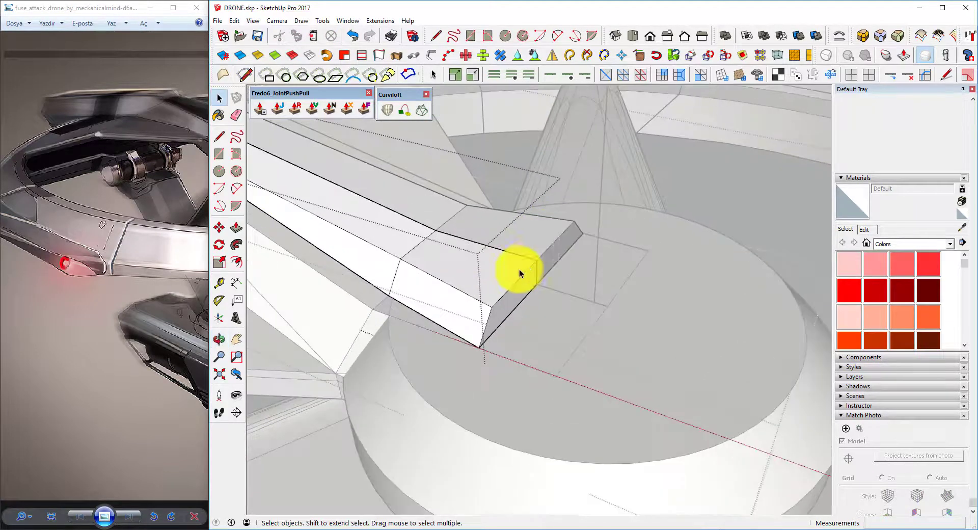
pyautogui.press('Escape')
pyautogui.click(235, 21)
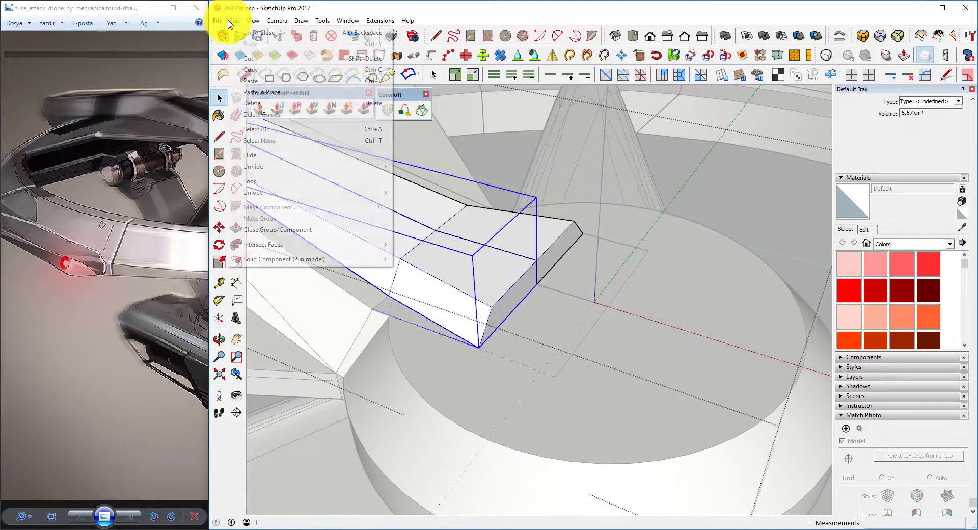
pyautogui.click(286, 93)
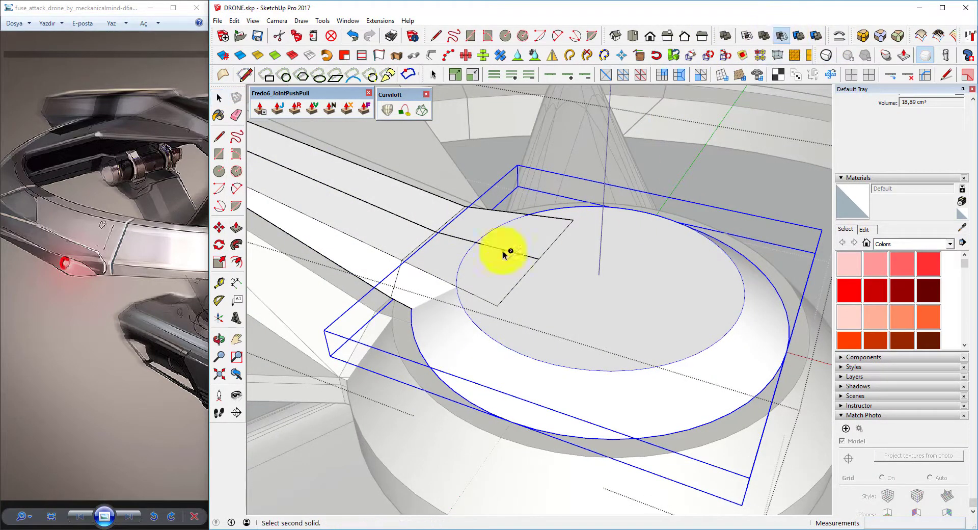
pyautogui.click(396, 227)
# Unhide all geometry, hide the hub geometry again, then reveal everything once more
pyautogui.moveTo(512, 295); pyautogui.dragTo(491, 258, button='middle')
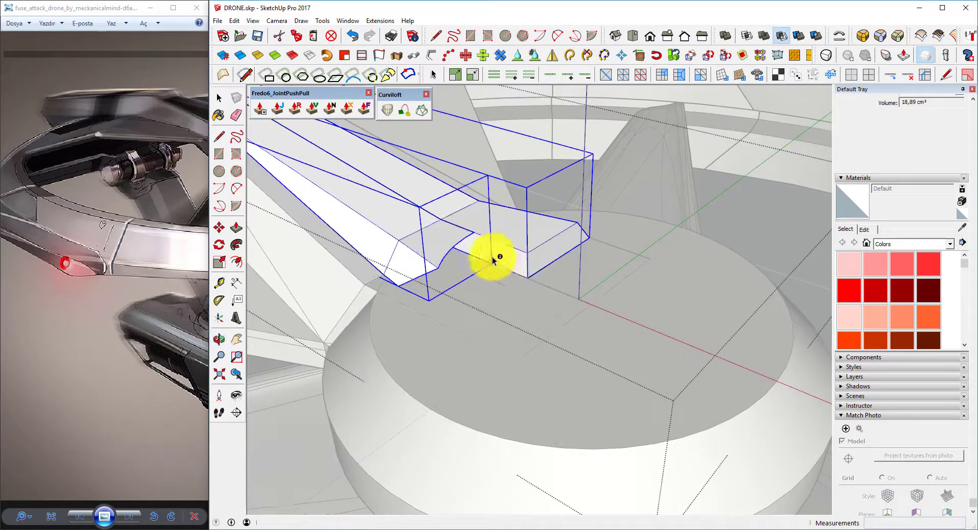
pyautogui.press('space')
pyautogui.click(235, 20)
pyautogui.moveTo(256, 166)
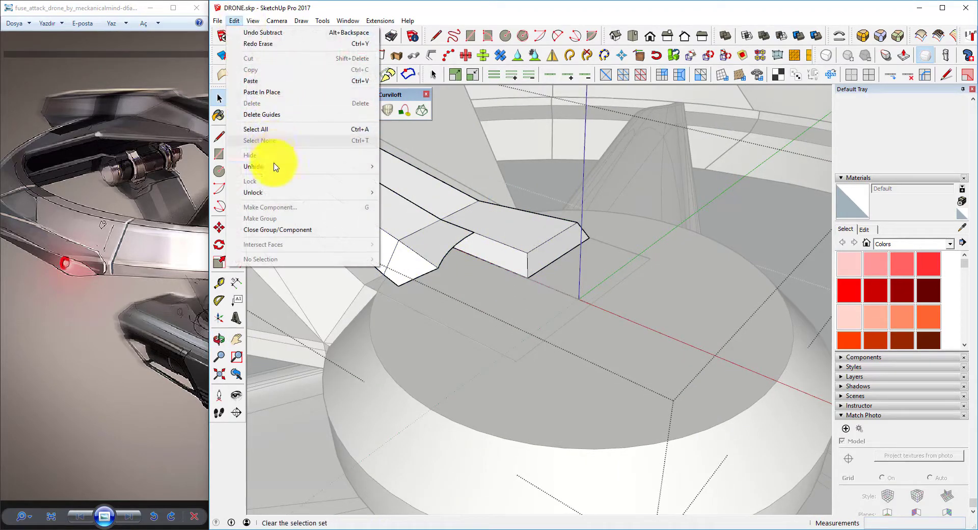
pyautogui.click(427, 192)
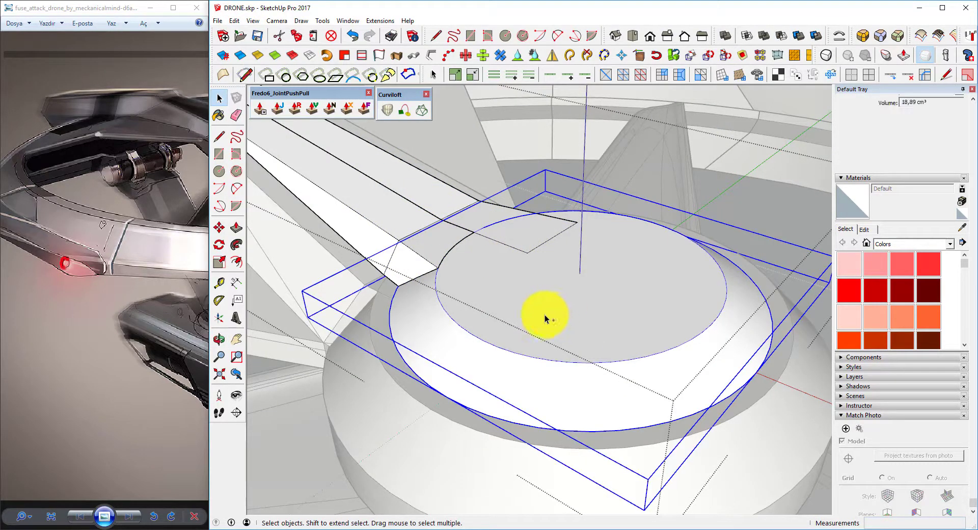
pyautogui.rightClick(506, 298)
pyautogui.click(507, 307)
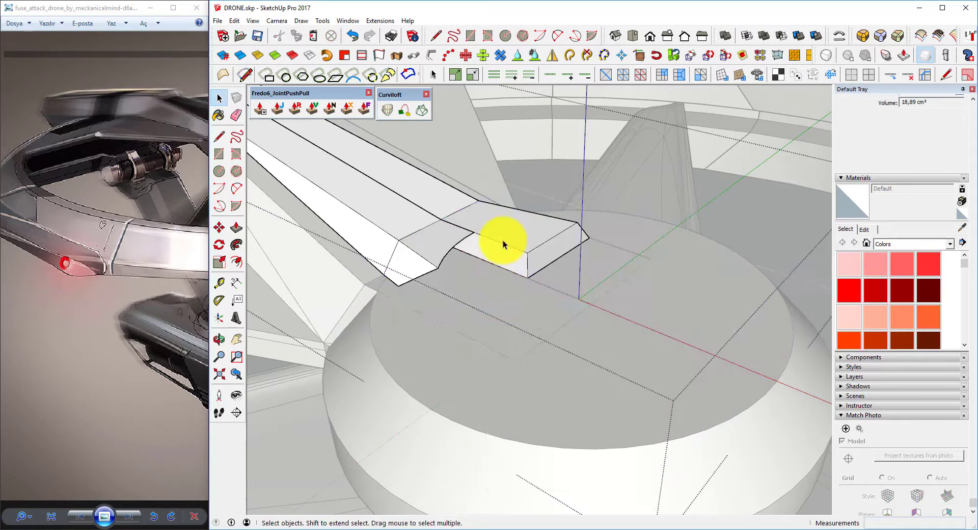
pyautogui.click(234, 21)
pyautogui.click(427, 192)
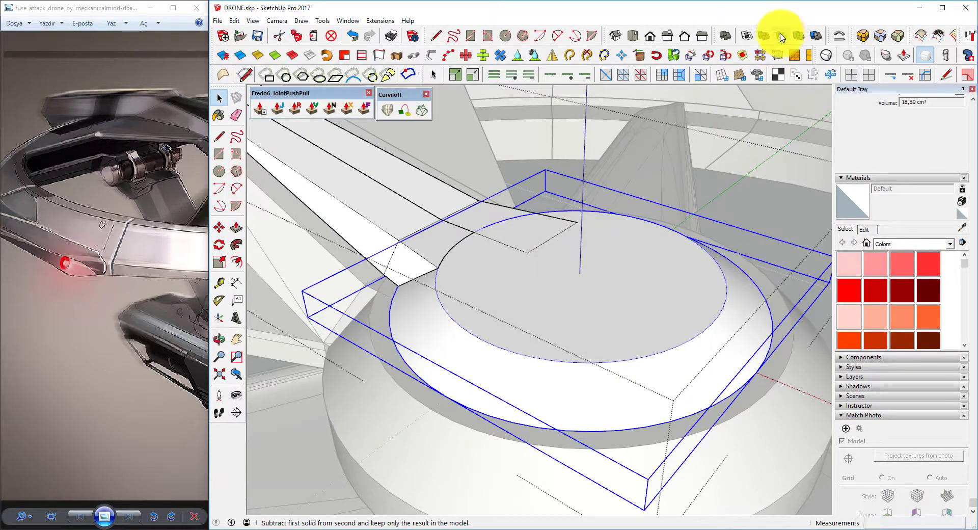
# Select the hub group, unhide the last hidden item, and enter the group for editing
pyautogui.moveTo(490, 209)
pyautogui.mouseDown(button='middle')
pyautogui.moveTo(510, 277)
pyautogui.moveTo(456, 192)
pyautogui.moveTo(498, 252)
pyautogui.mouseUp(button='middle')
pyautogui.scroll(2, 489, 240)
pyautogui.scroll(3, 480, 227)
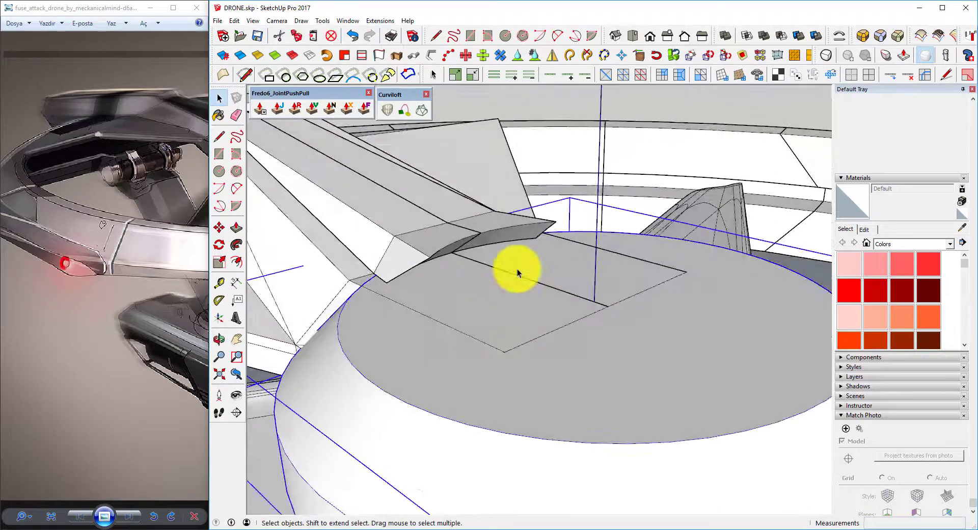
pyautogui.click(376, 205)
pyautogui.click(233, 20)
pyautogui.moveTo(254, 166)
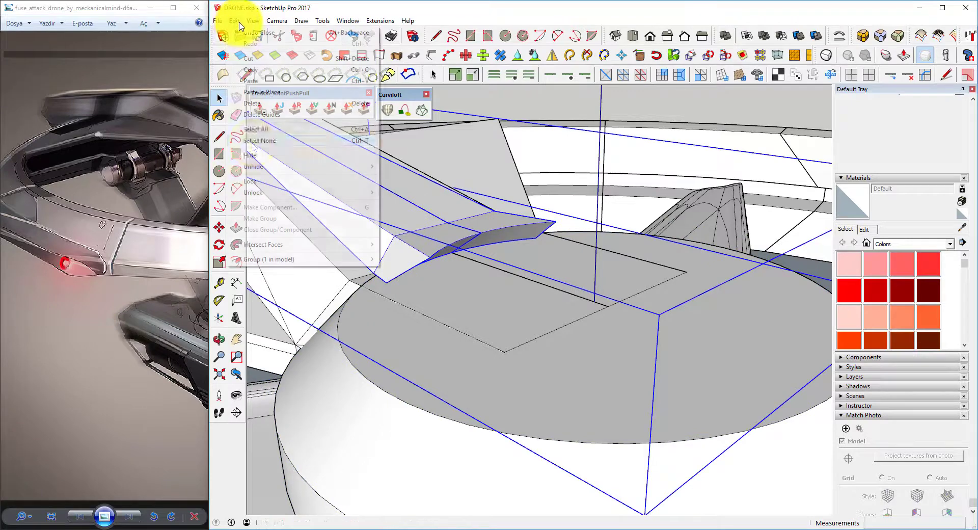
pyautogui.click(430, 180)
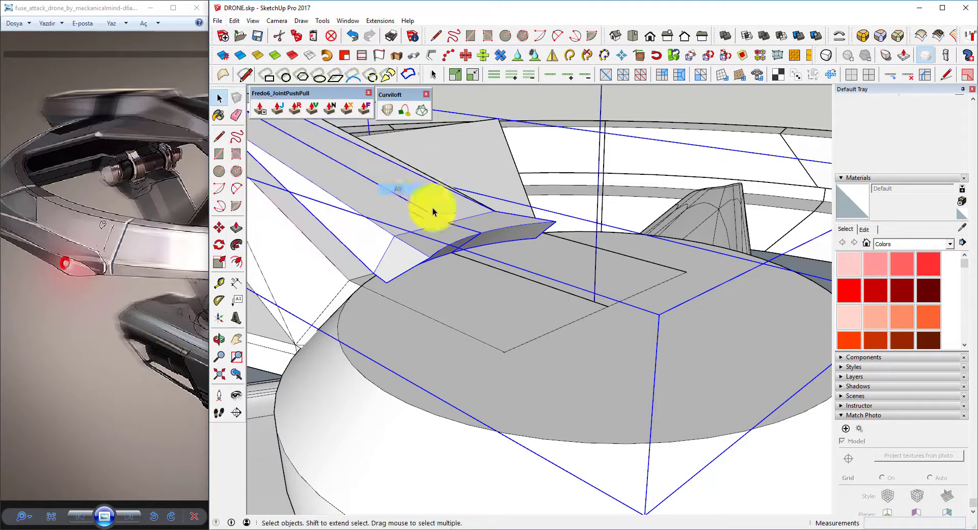
pyautogui.scroll(-2, 521, 264)
pyautogui.scroll(-1, 497, 270)
pyautogui.doubleClick(487, 258)
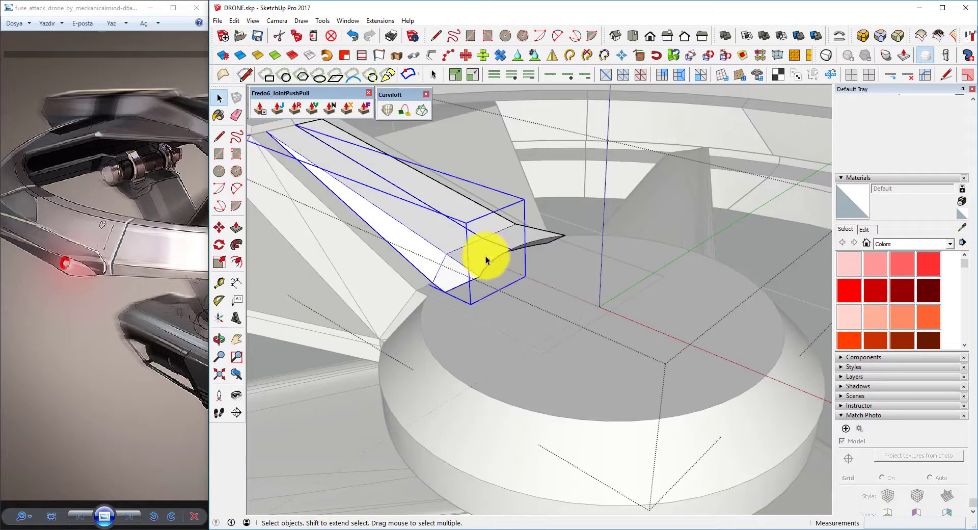
pyautogui.click(253, 20)
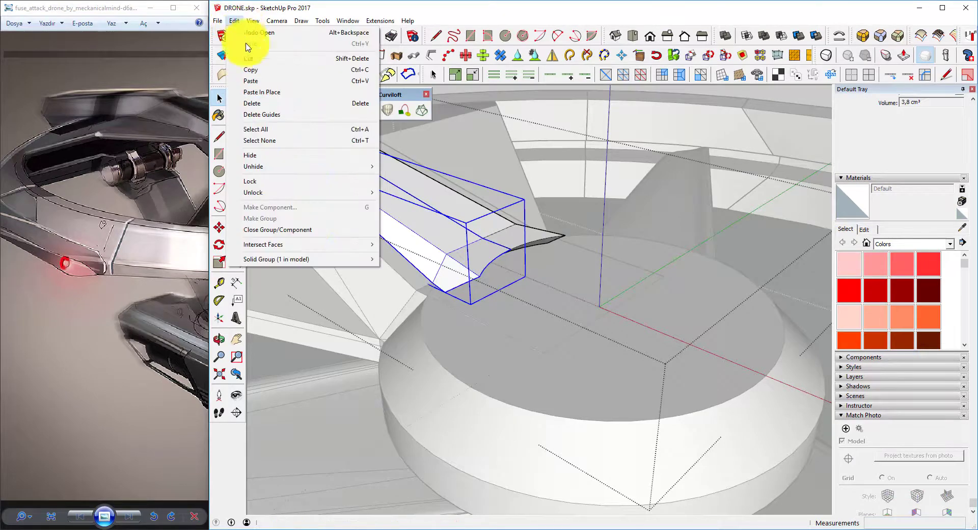
pyautogui.moveTo(253, 166)
pyautogui.click(407, 189)
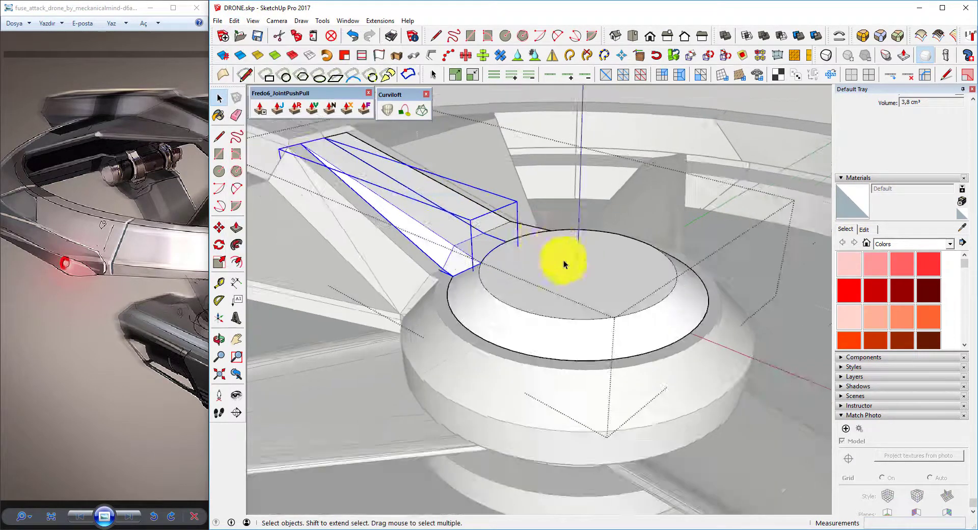
# Hide the overlapping hub group to expose the 142,12 cm³ hub cylinder solid
pyautogui.scroll(2, 493, 293)
pyautogui.click(524, 282)
pyautogui.rightClick(525, 280)
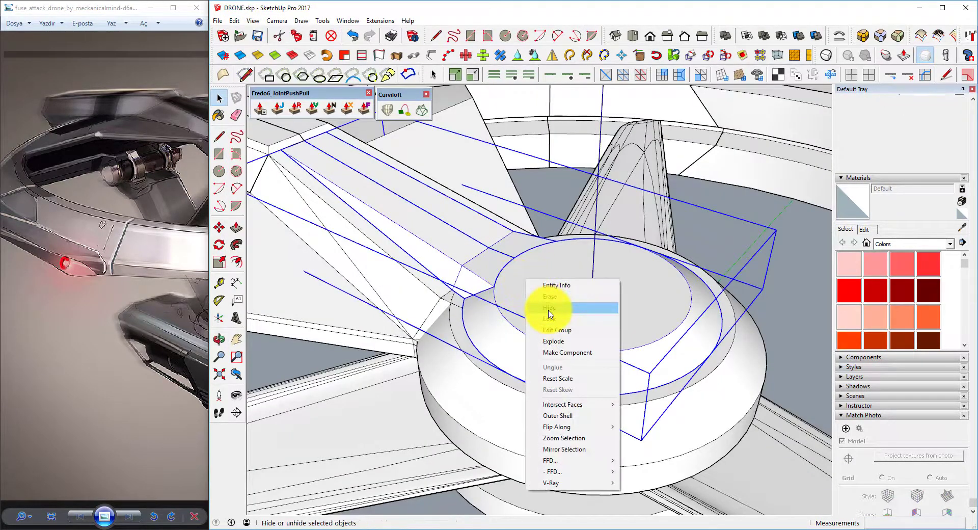
pyautogui.click(549, 308)
pyautogui.scroll(-2, 545, 323)
pyautogui.scroll(2, 552, 359)
pyautogui.click(552, 360)
pyautogui.scroll(2, 359, 204)
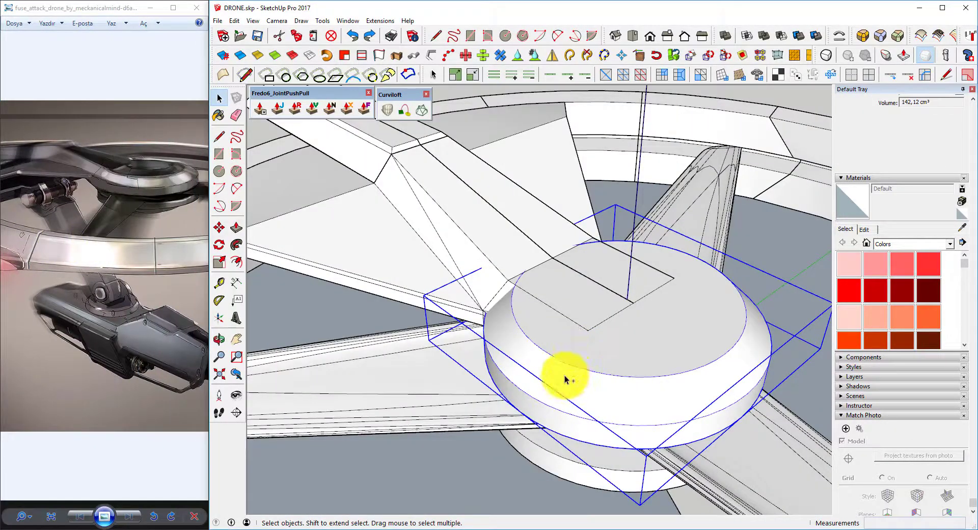
# Hide the hub, then select the arm's top face and paste the hub back in place
pyautogui.rightClick(555, 332)
pyautogui.click(598, 151)
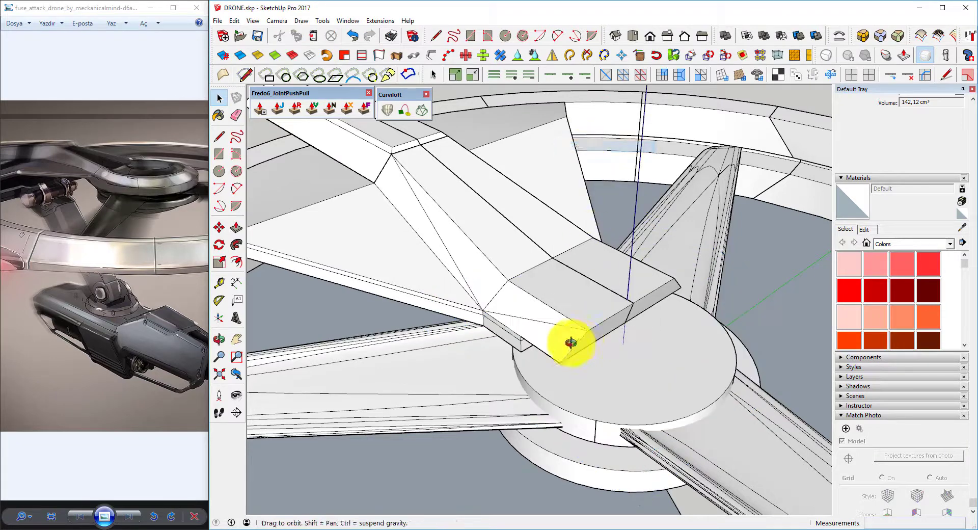
pyautogui.moveTo(565, 343)
pyautogui.mouseDown(button='middle')
pyautogui.moveTo(564, 277)
pyautogui.moveTo(595, 284)
pyautogui.mouseUp(button='middle')
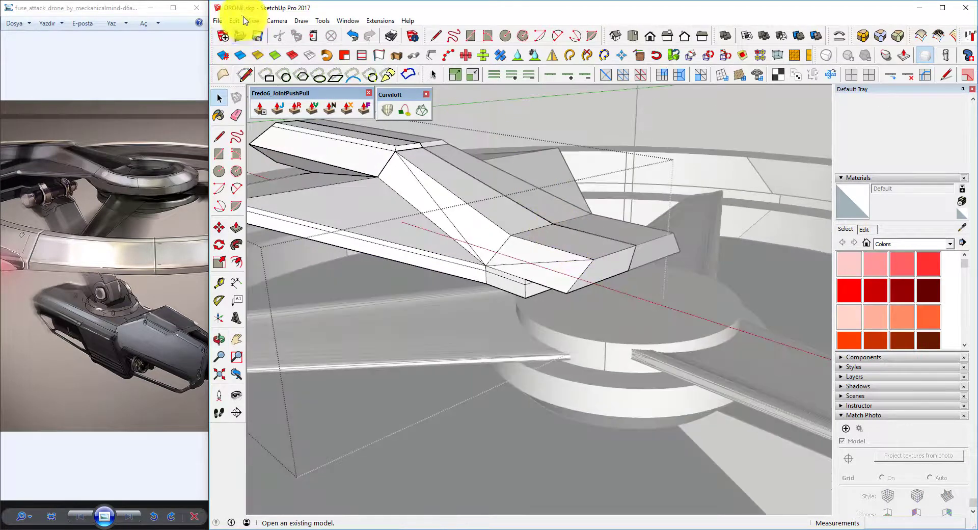
pyautogui.click(235, 20)
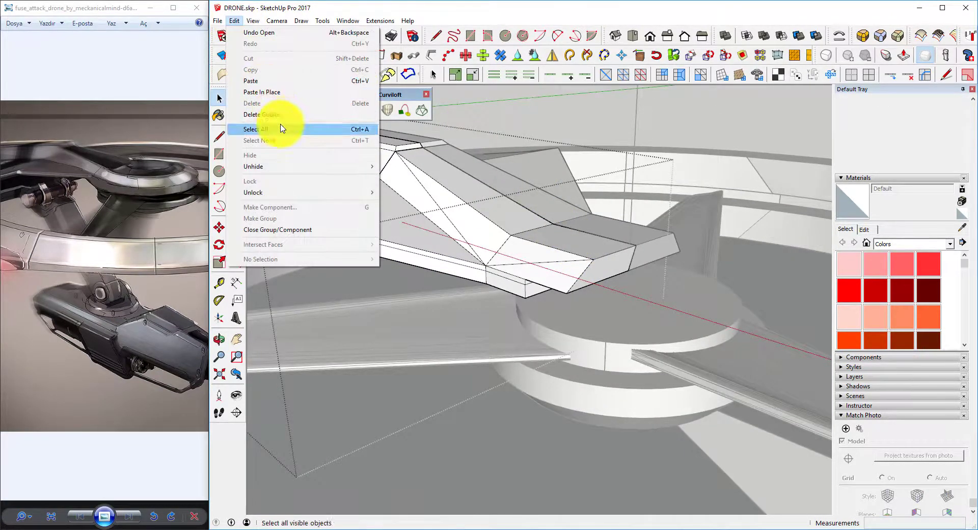
pyautogui.click(284, 92)
pyautogui.moveTo(590, 306)
pyautogui.mouseDown(button='middle')
pyautogui.moveTo(629, 248)
pyautogui.moveTo(597, 299)
pyautogui.mouseUp(button='middle')
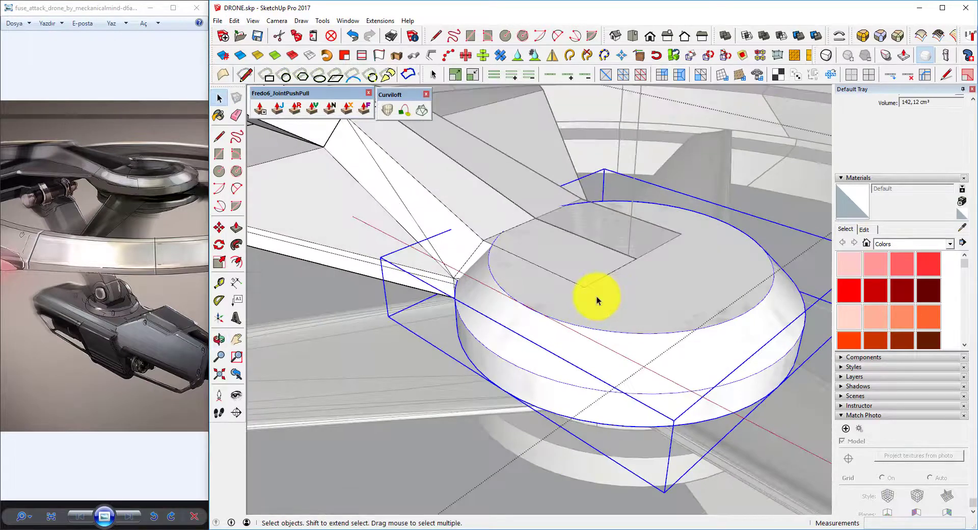
pyautogui.hotkey('ctrl', 'z')
pyautogui.moveTo(583, 236); pyautogui.dragTo(482, 208, button='middle')
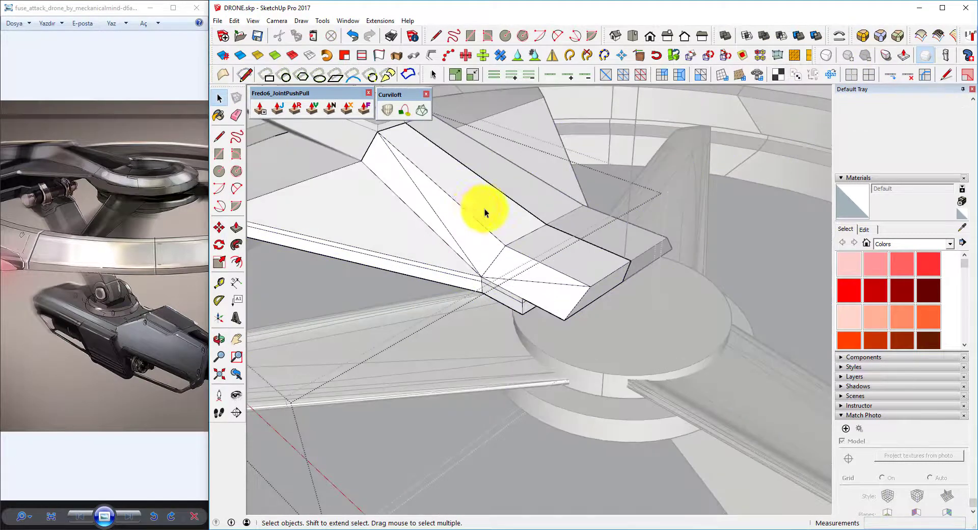
pyautogui.click(492, 206)
pyautogui.click(233, 22)
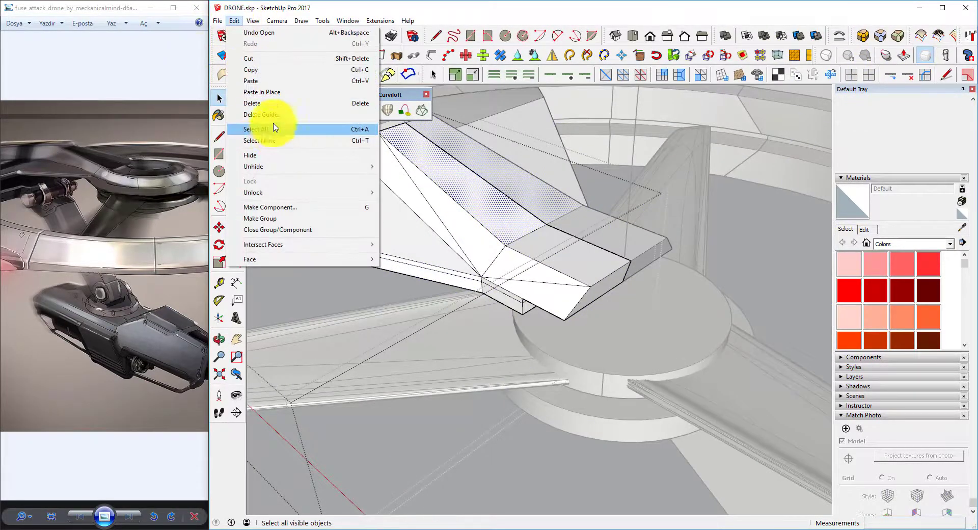
pyautogui.click(271, 94)
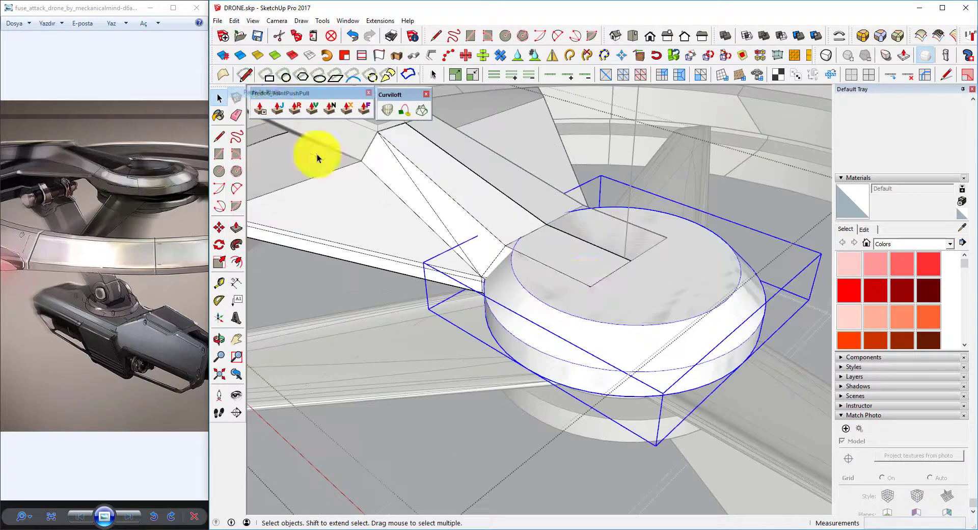
# Intersect the arm plate's geometry with the hub cap using Intersect Faces With Selection, then open the group
pyautogui.tripleClick(491, 211)
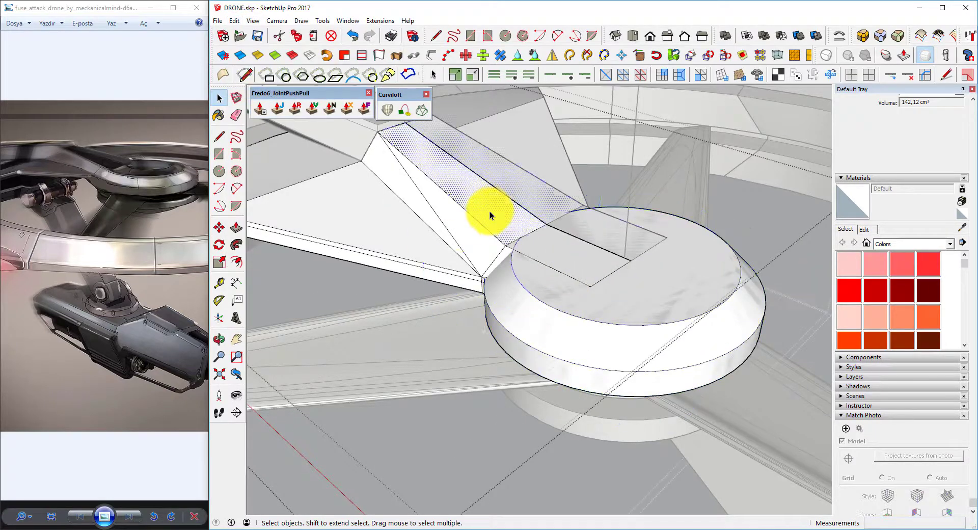
pyautogui.keyDown('shift'); pyautogui.click(539, 295); pyautogui.keyUp('shift')
pyautogui.rightClick(539, 295)
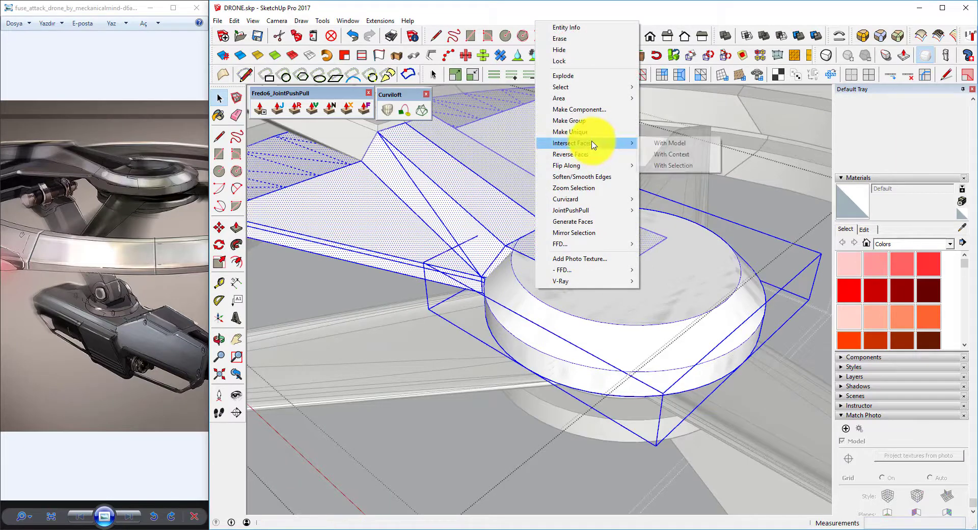
pyautogui.click(671, 165)
pyautogui.click(647, 295)
pyautogui.doubleClick(655, 294)
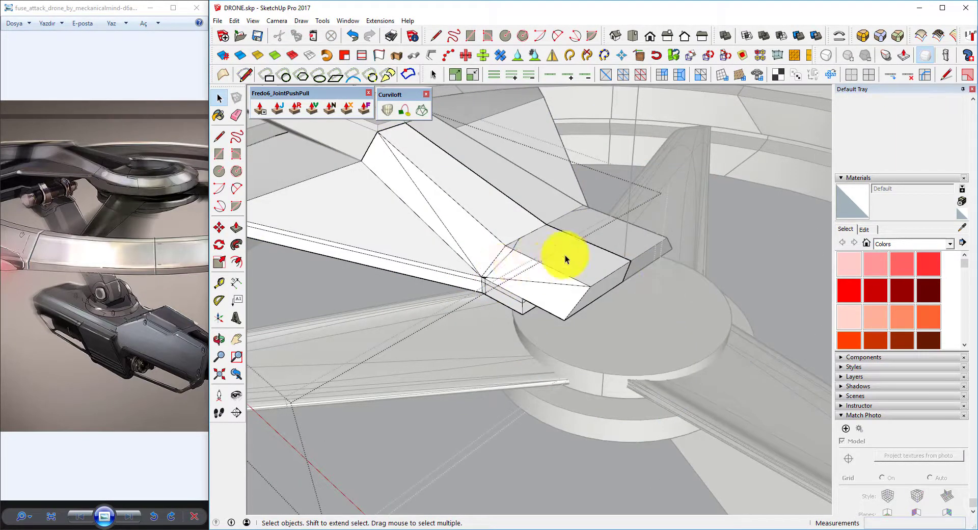
pyautogui.moveTo(565, 259)
pyautogui.mouseDown(button='middle')
pyautogui.moveTo(518, 295)
pyautogui.moveTo(635, 295)
pyautogui.moveTo(642, 330)
pyautogui.moveTo(686, 247)
pyautogui.mouseUp(button='middle')
# Inspect the arm's underside and select the small box and trimmed edges
pyautogui.moveTo(620, 340)
pyautogui.mouseDown(button='middle')
pyautogui.moveTo(582, 309)
pyautogui.moveTo(448, 266)
pyautogui.moveTo(548, 312)
pyautogui.moveTo(546, 320)
pyautogui.moveTo(531, 306)
pyautogui.mouseUp(button='middle')
pyautogui.click(546, 317)
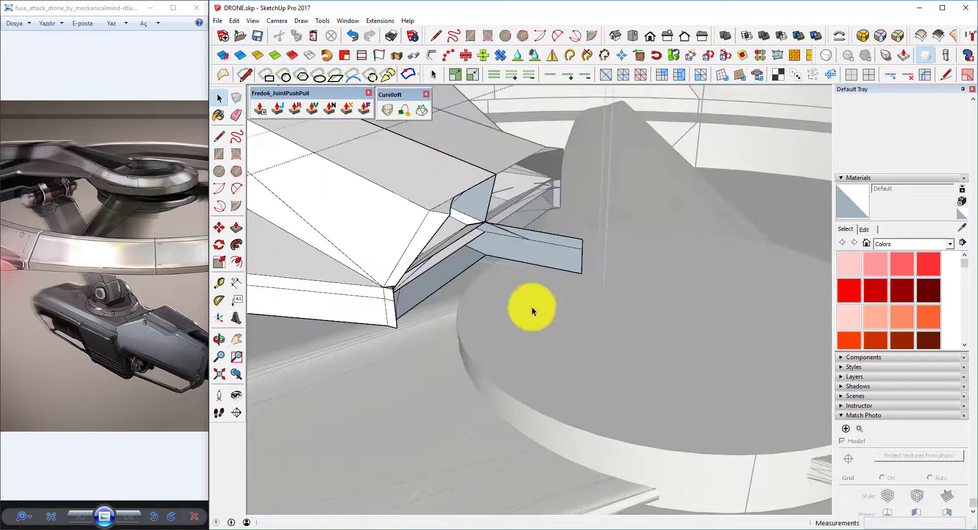
pyautogui.moveTo(562, 237)
pyautogui.mouseDown(button='middle')
pyautogui.moveTo(530, 235)
pyautogui.moveTo(494, 292)
pyautogui.moveTo(520, 213)
pyautogui.moveTo(465, 387)
pyautogui.moveTo(500, 367)
pyautogui.moveTo(413, 307)
pyautogui.mouseUp(button='middle')
pyautogui.moveTo(713, 395); pyautogui.dragTo(713, 395)
pyautogui.moveTo(713, 395)
pyautogui.mouseDown(button='middle')
pyautogui.moveTo(683, 203)
pyautogui.moveTo(575, 267)
pyautogui.mouseUp(button='middle')
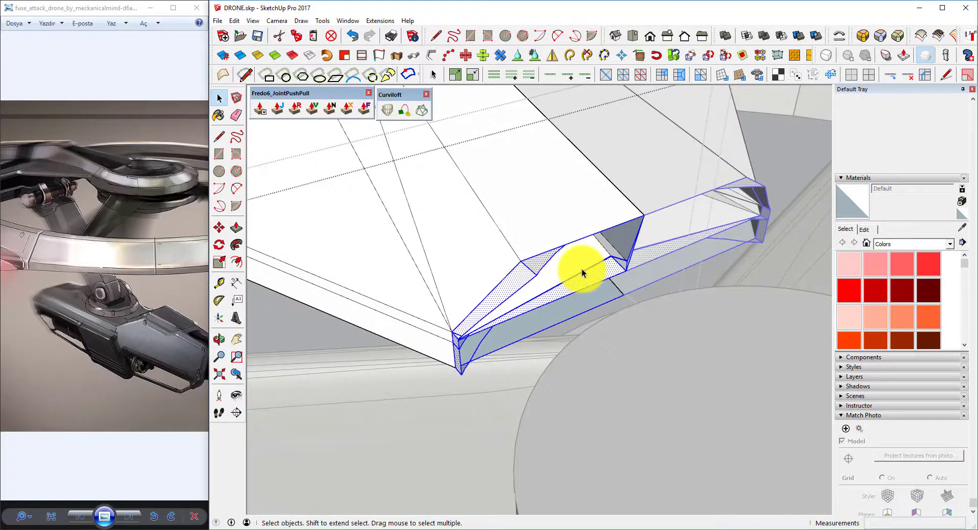
# Hide the large arm group, undoing an accidental erase first
pyautogui.click(546, 224)
pyautogui.rightClick(512, 238)
pyautogui.click(542, 258)
pyautogui.hotkey('ctrl', 'z')
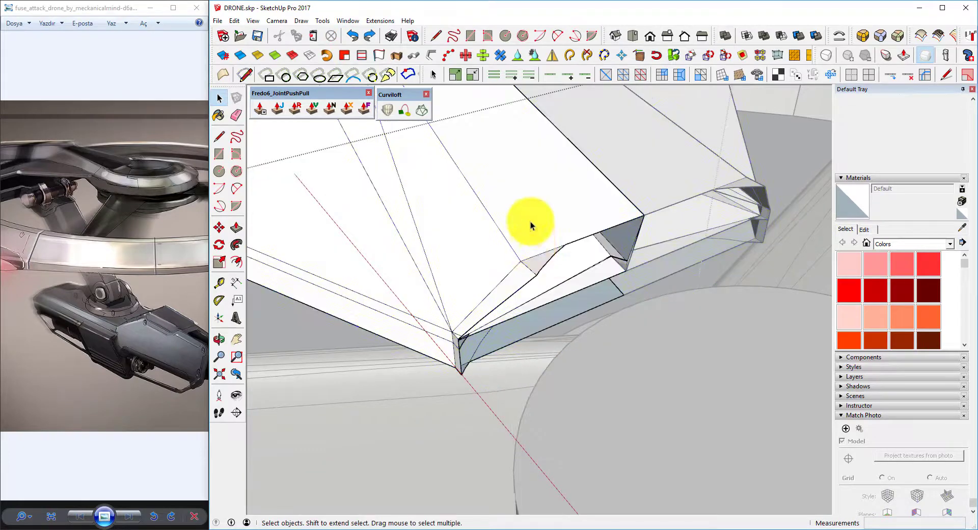
pyautogui.rightClick(531, 221)
pyautogui.click(543, 252)
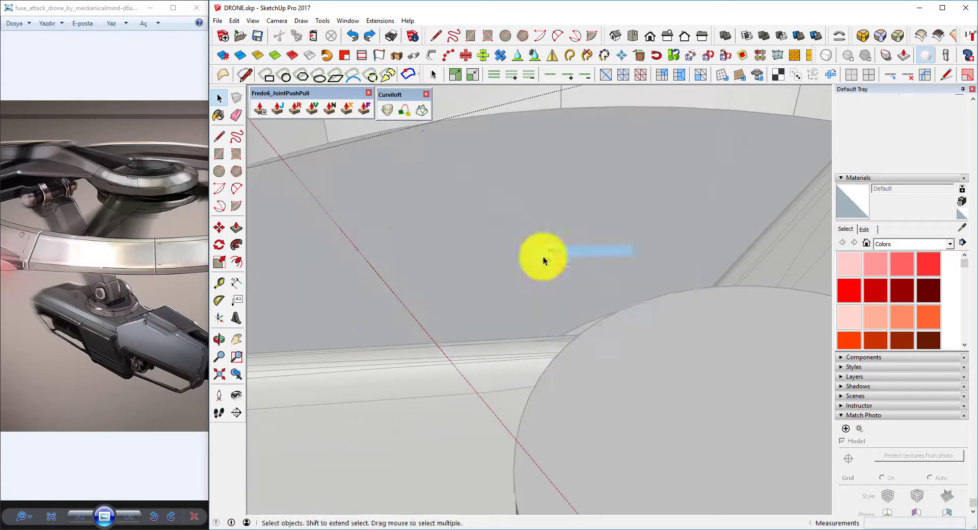
pyautogui.click(234, 21)
pyautogui.click(280, 87)
# Orbit and zoom around the remaining edge outlines to inspect them from several sides
pyautogui.moveTo(580, 326)
pyautogui.mouseDown(button='middle')
pyautogui.moveTo(589, 336)
pyautogui.moveTo(530, 296)
pyautogui.mouseUp(button='middle')
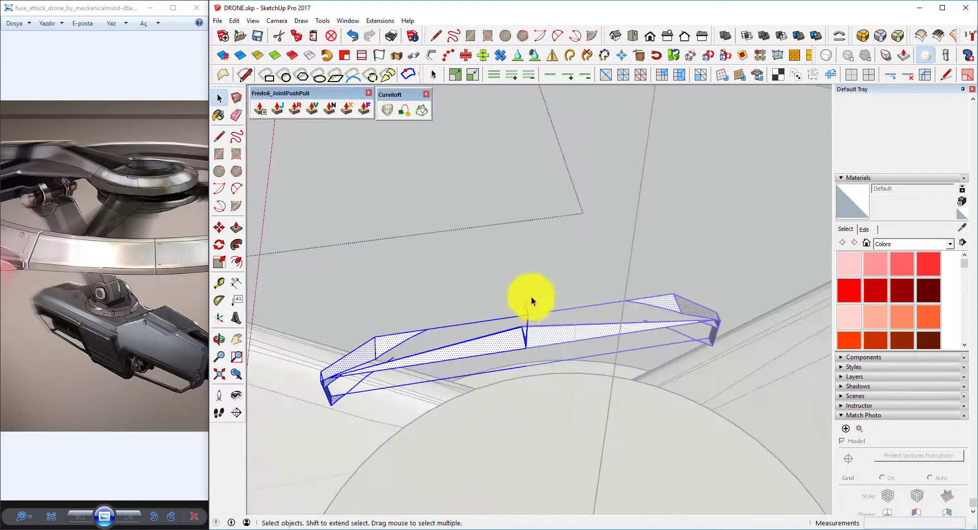
pyautogui.scroll(3, 512, 297)
pyautogui.scroll(-3, 604, 341)
pyautogui.scroll(4, 585, 308)
pyautogui.scroll(2, 586, 308)
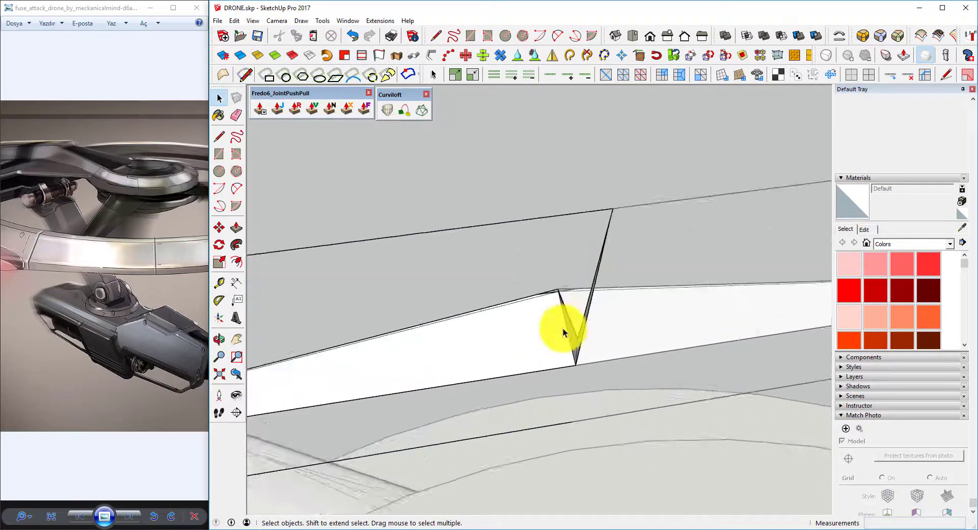
pyautogui.scroll(2, 563, 328)
pyautogui.scroll(1, 586, 341)
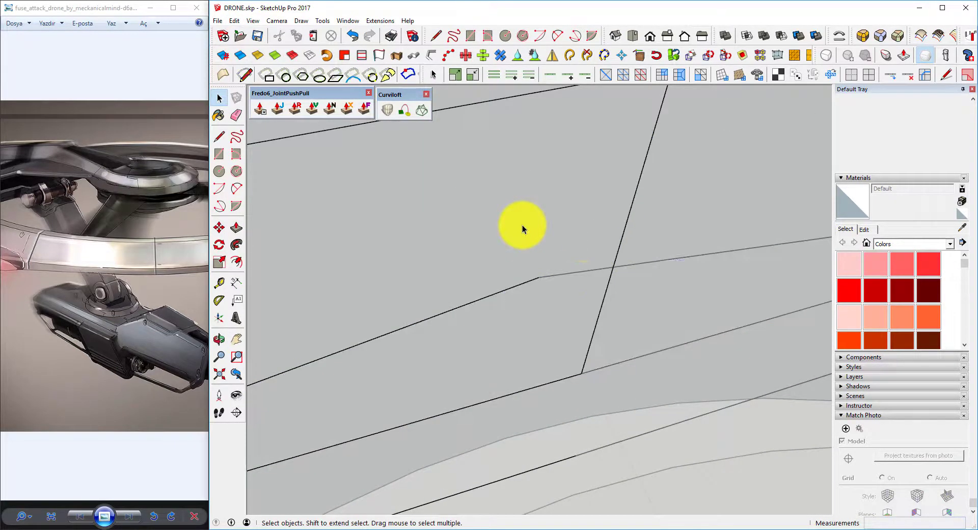
pyautogui.scroll(-2, 522, 224)
pyautogui.scroll(-2, 557, 276)
pyautogui.scroll(-2, 542, 240)
pyautogui.moveTo(515, 280)
pyautogui.mouseDown(button='middle')
pyautogui.moveTo(483, 246)
pyautogui.moveTo(443, 236)
pyautogui.mouseUp(button='middle')
pyautogui.moveTo(383, 327)
pyautogui.mouseDown(button='middle')
pyautogui.moveTo(650, 243)
pyautogui.moveTo(395, 316)
pyautogui.moveTo(515, 301)
pyautogui.mouseUp(button='middle')
pyautogui.moveTo(456, 381)
pyautogui.mouseDown(button='middle')
pyautogui.moveTo(469, 414)
pyautogui.moveTo(514, 393)
pyautogui.moveTo(563, 344)
pyautogui.moveTo(627, 312)
pyautogui.moveTo(484, 316)
pyautogui.moveTo(533, 265)
pyautogui.mouseUp(button='middle')
# Draw a connecting line and create a Curviloft skin between the two outline profiles
pyautogui.press('l')
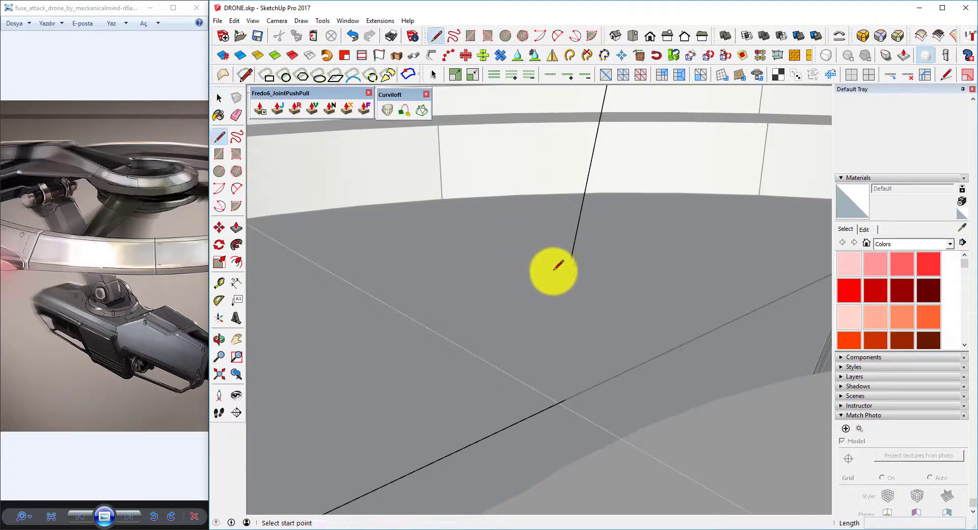
pyautogui.click(565, 399)
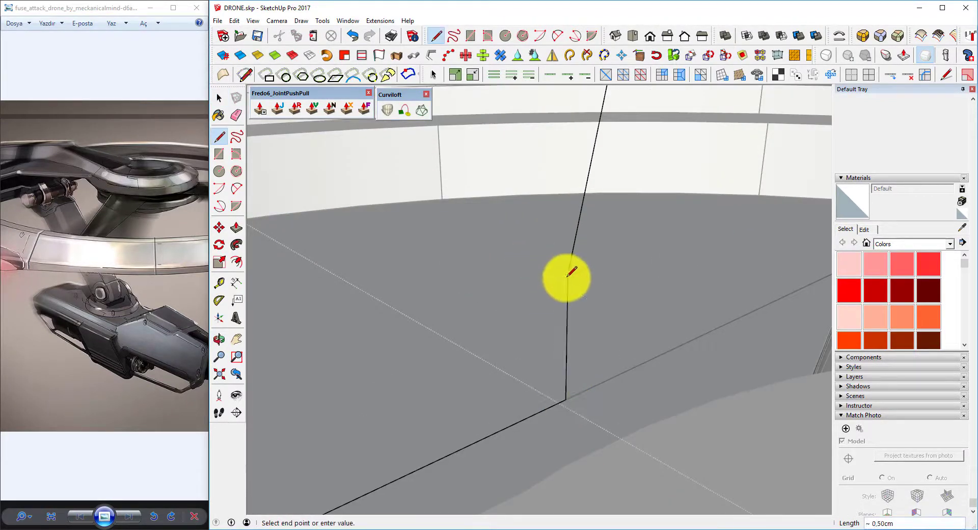
pyautogui.moveTo(572, 271)
pyautogui.mouseDown(button='middle')
pyautogui.moveTo(667, 259)
pyautogui.moveTo(552, 312)
pyautogui.moveTo(297, 217)
pyautogui.mouseUp(button='middle')
pyautogui.press('space')
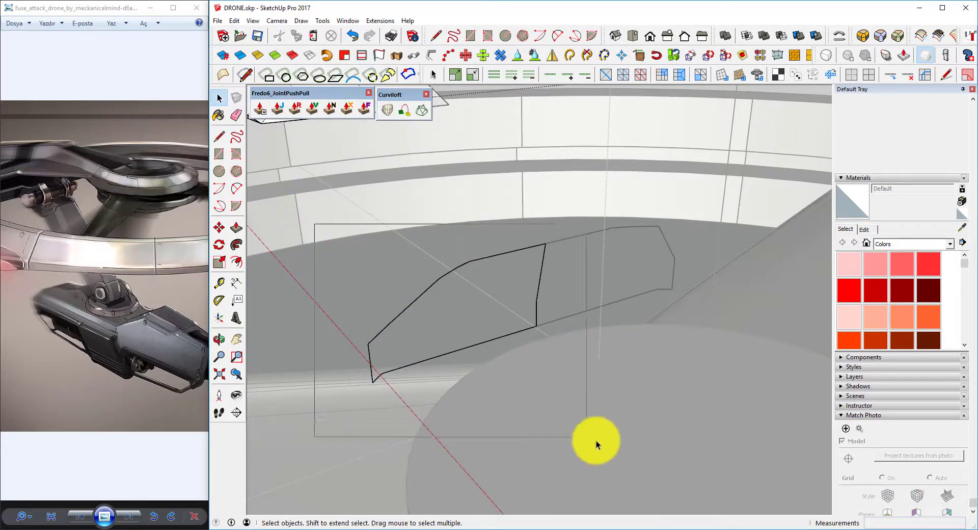
pyautogui.click(426, 109)
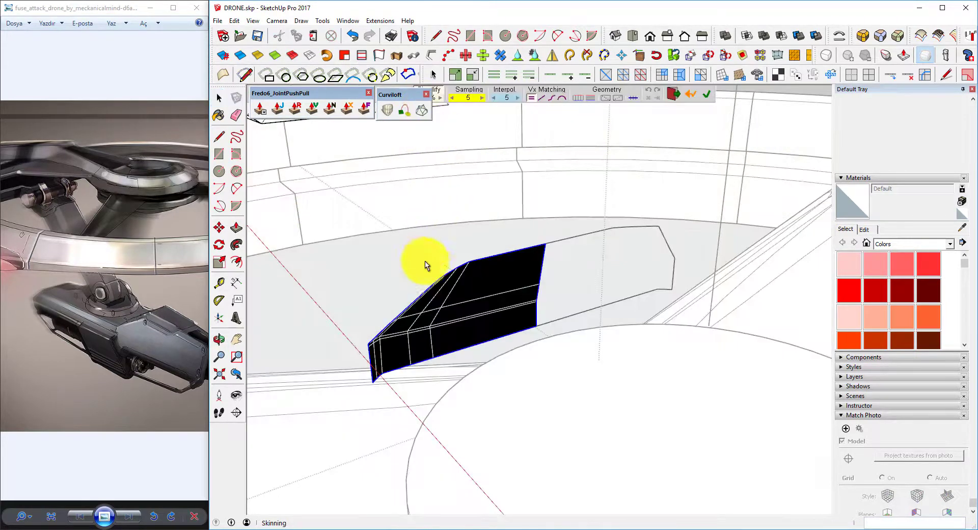
pyautogui.click(708, 95)
# Explode the skin group, reverse its faces to point outward, and unhide all geometry
pyautogui.scroll(-3, 534, 253)
pyautogui.scroll(-2, 585, 200)
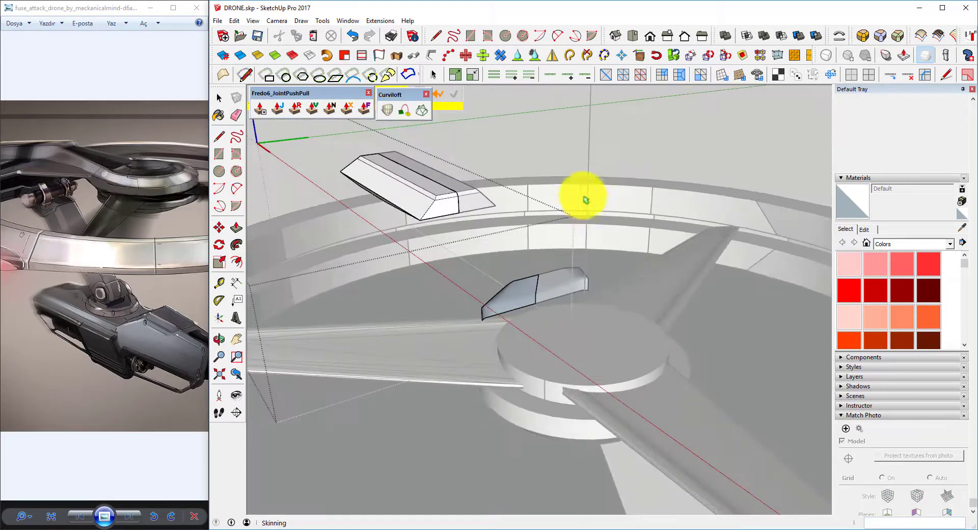
pyautogui.scroll(3, 540, 275)
pyautogui.scroll(2, 552, 312)
pyautogui.rightClick(552, 319)
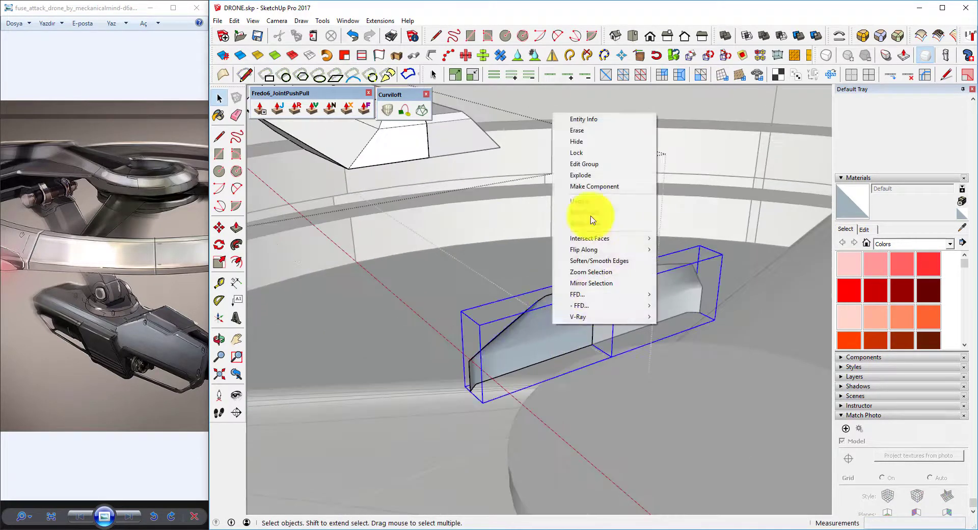
pyautogui.click(578, 176)
pyautogui.rightClick(539, 333)
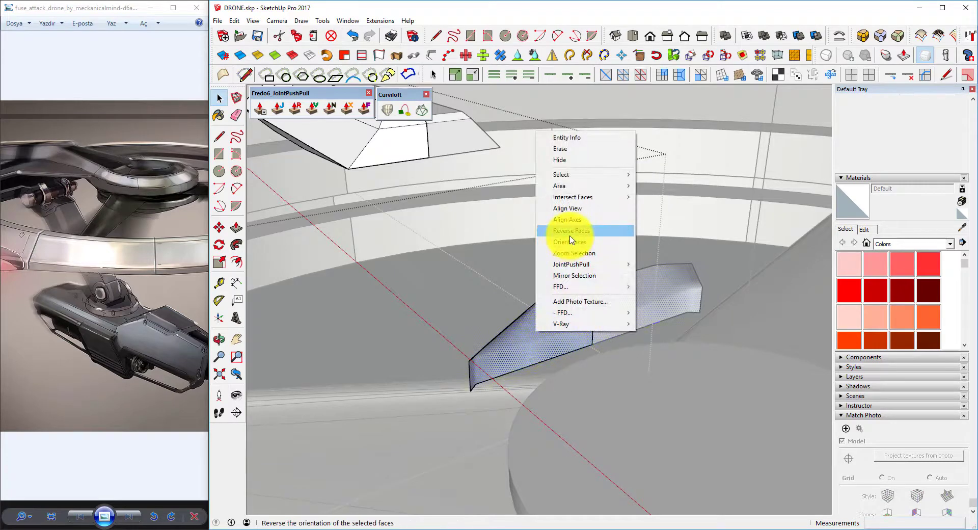
pyautogui.click(570, 233)
pyautogui.click(242, 21)
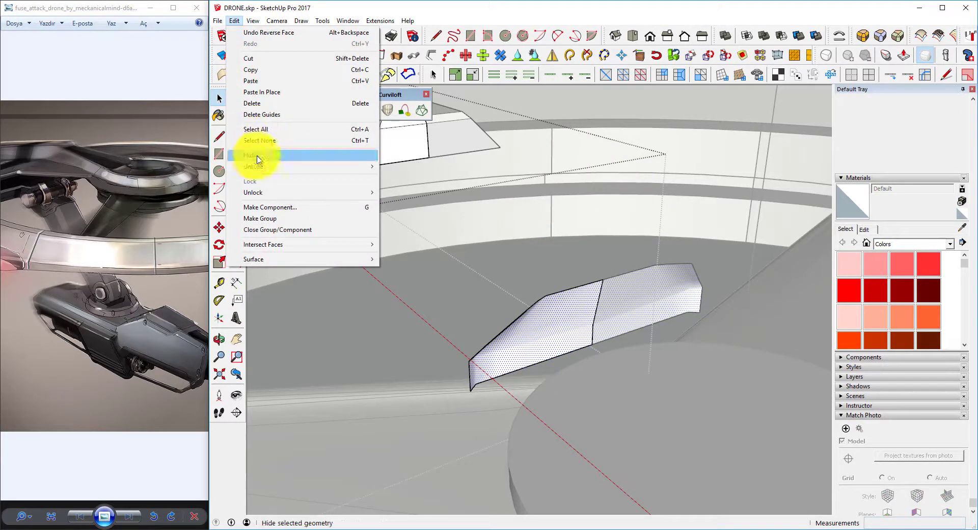
pyautogui.click(404, 189)
# Remove the underside skin faces and paste them back in place
pyautogui.scroll(3, 524, 285)
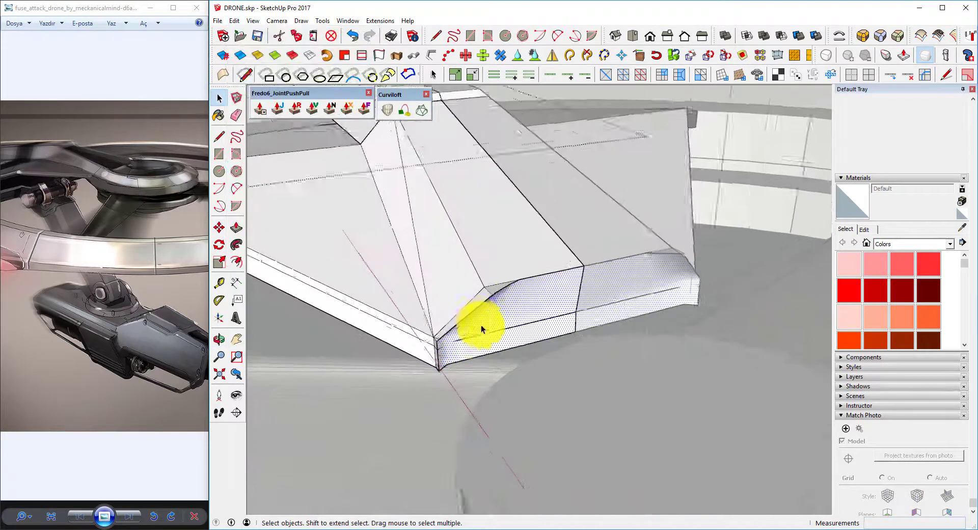
pyautogui.scroll(2, 476, 327)
pyautogui.doubleClick(506, 263)
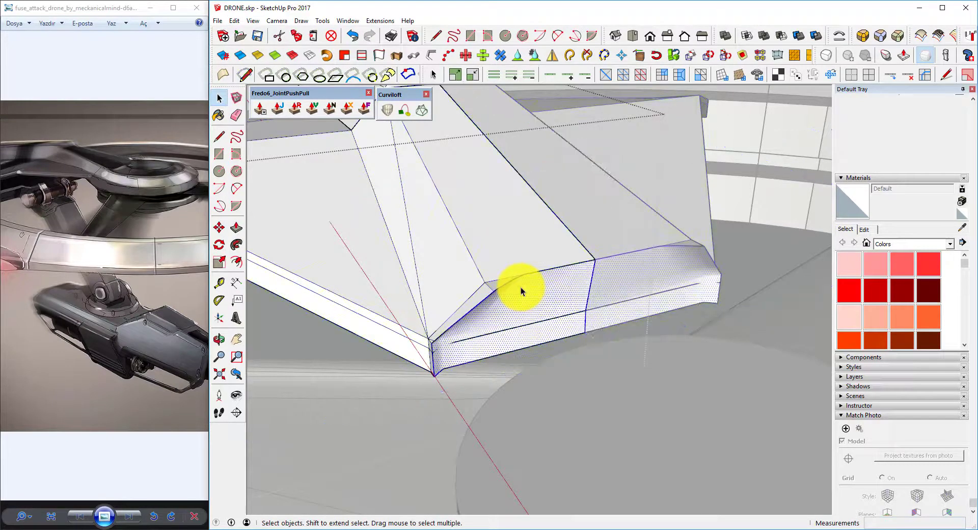
pyautogui.press('Delete')
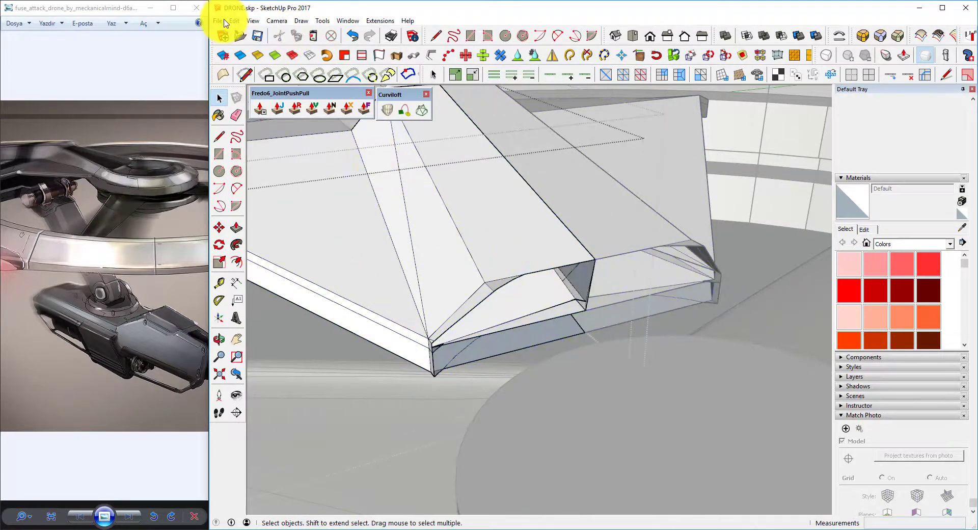
pyautogui.click(225, 23)
pyautogui.moveTo(234, 20)
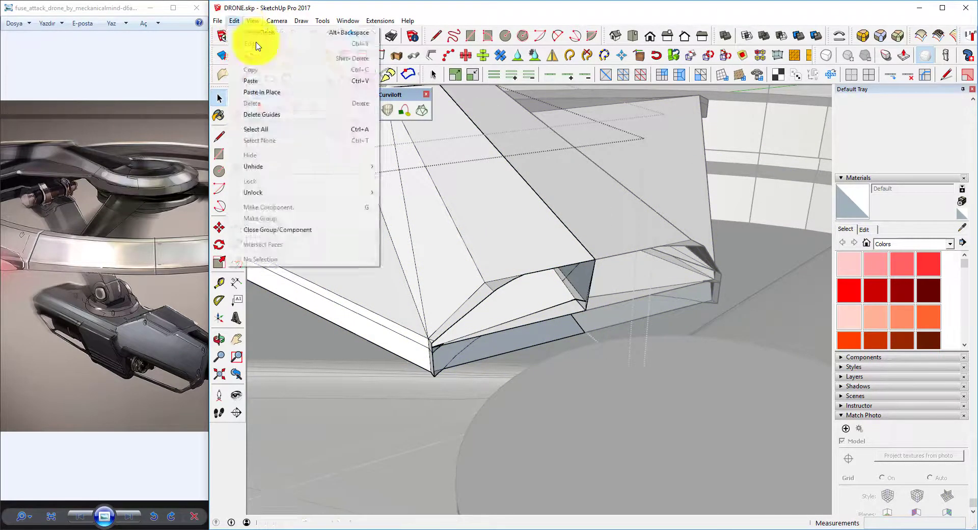
pyautogui.click(265, 92)
pyautogui.scroll(3, 494, 285)
pyautogui.scroll(-2, 461, 305)
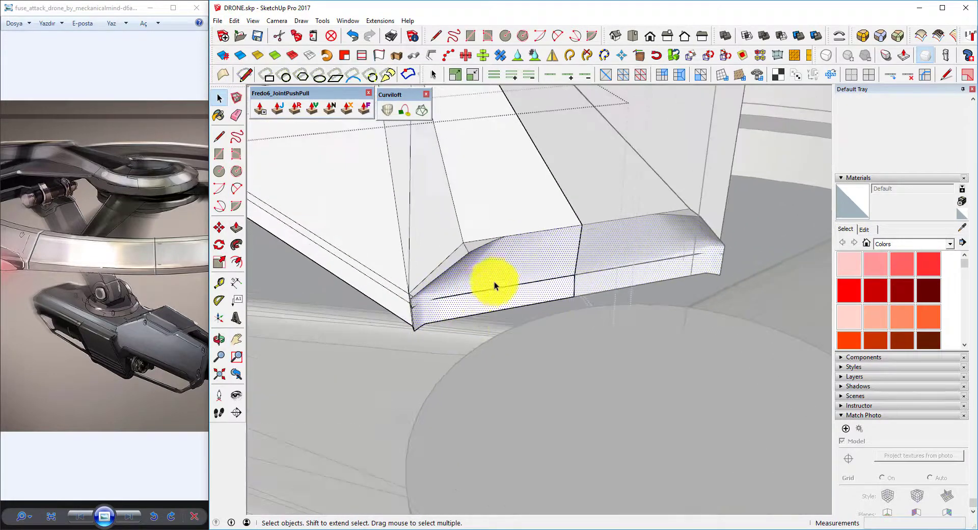
pyautogui.scroll(-2, 499, 280)
pyautogui.scroll(-3, 524, 263)
pyautogui.scroll(-2, 537, 233)
pyautogui.scroll(3, 461, 235)
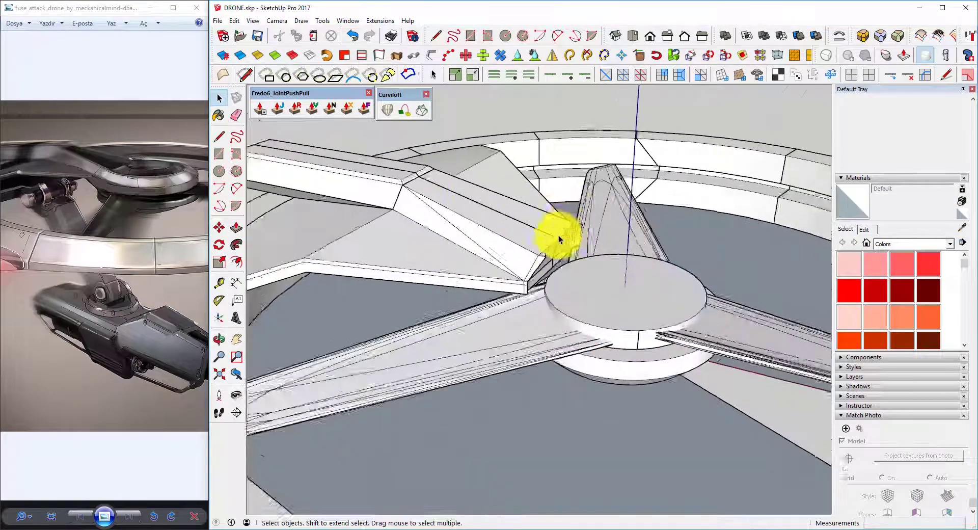
# Select the arm group, open it for editing, and close it again
pyautogui.moveTo(557, 234); pyautogui.dragTo(515, 251, button='middle')
pyautogui.scroll(2, 540, 251)
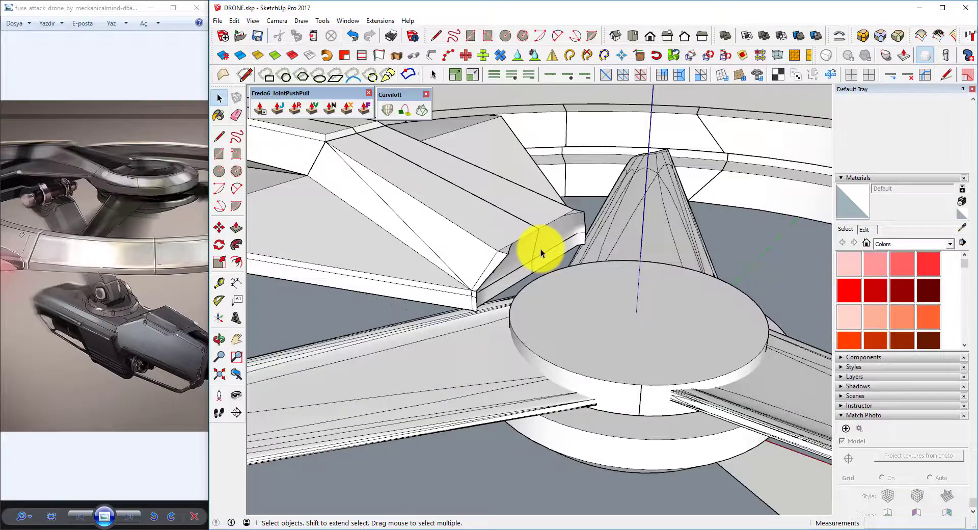
pyautogui.click(582, 255)
pyautogui.scroll(-1, 515, 247)
pyautogui.scroll(2, 509, 235)
pyautogui.doubleClick(512, 233)
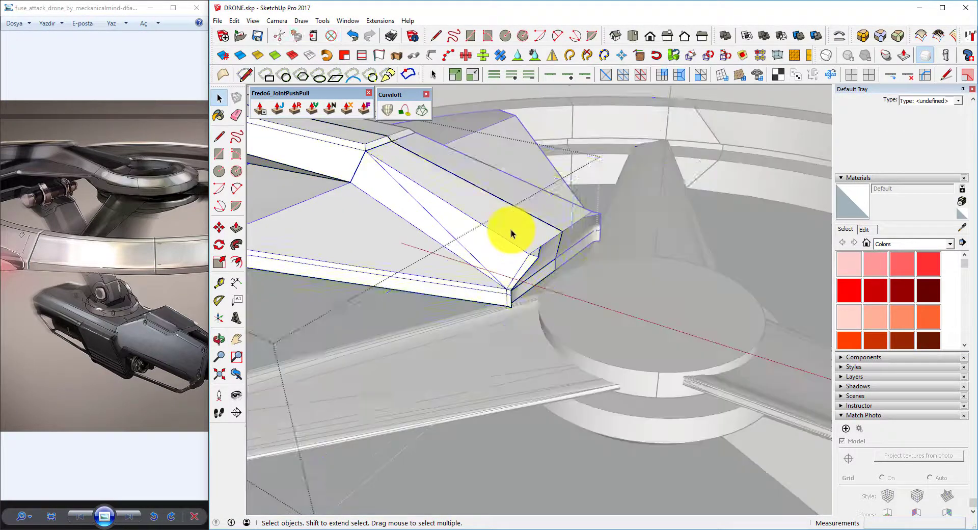
pyautogui.press('Escape')
pyautogui.scroll(-3, 511, 233)
# Unhide all geometry and orbit out to an overview of the whole rotor ring
pyautogui.click(236, 21)
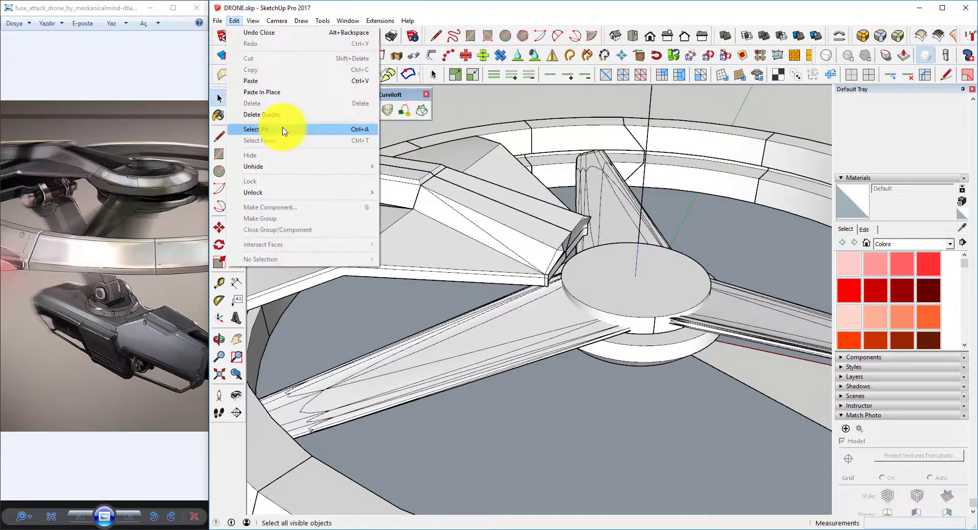
pyautogui.click(411, 192)
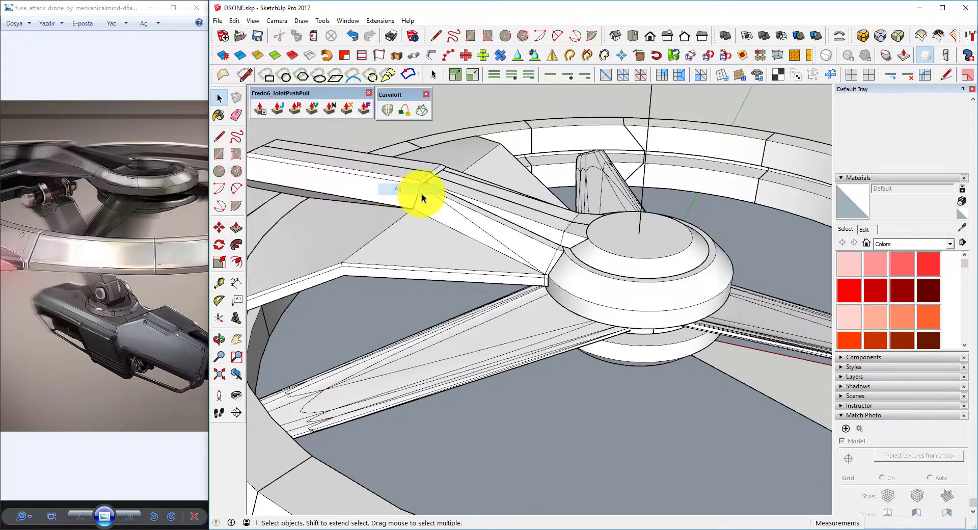
pyautogui.moveTo(421, 191)
pyautogui.mouseDown(button='middle')
pyautogui.moveTo(618, 261)
pyautogui.moveTo(618, 272)
pyautogui.moveTo(683, 237)
pyautogui.moveTo(619, 258)
pyautogui.moveTo(613, 280)
pyautogui.mouseUp(button='middle')
pyautogui.moveTo(52, 211); pyautogui.dragTo(109, 192)
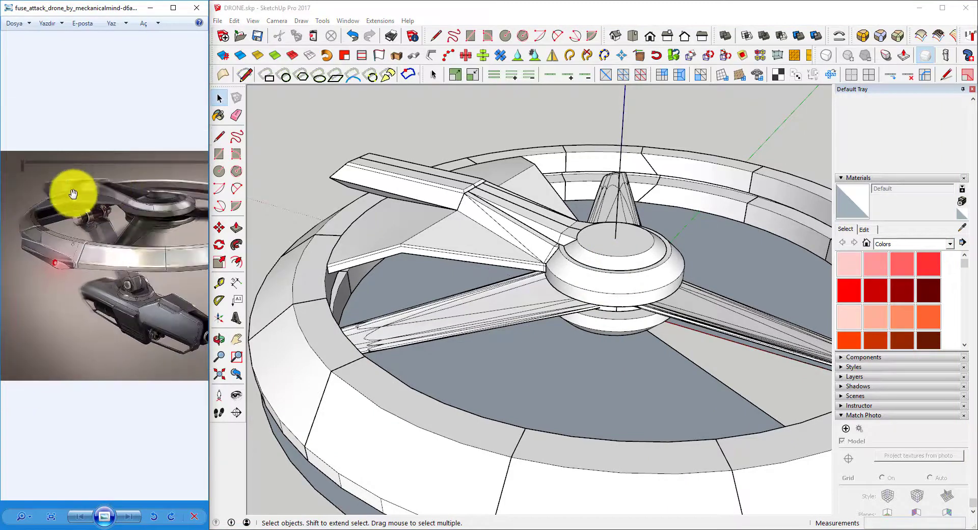
pyautogui.scroll(-2, 76, 196)
pyautogui.scroll(-1, 103, 196)
pyautogui.moveTo(586, 314); pyautogui.dragTo(557, 301, button='middle')
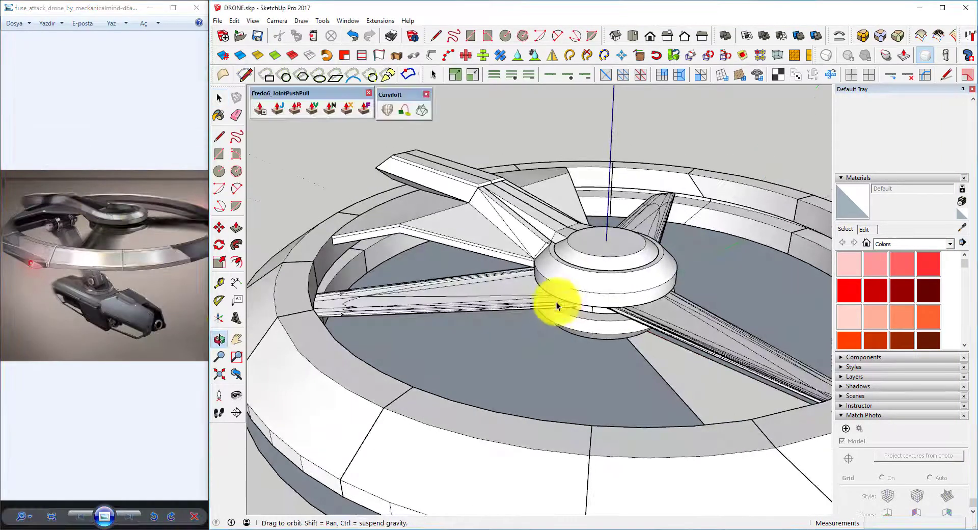
pyautogui.scroll(-3, 455, 252)
pyautogui.moveTo(455, 252); pyautogui.dragTo(445, 278, button='middle')
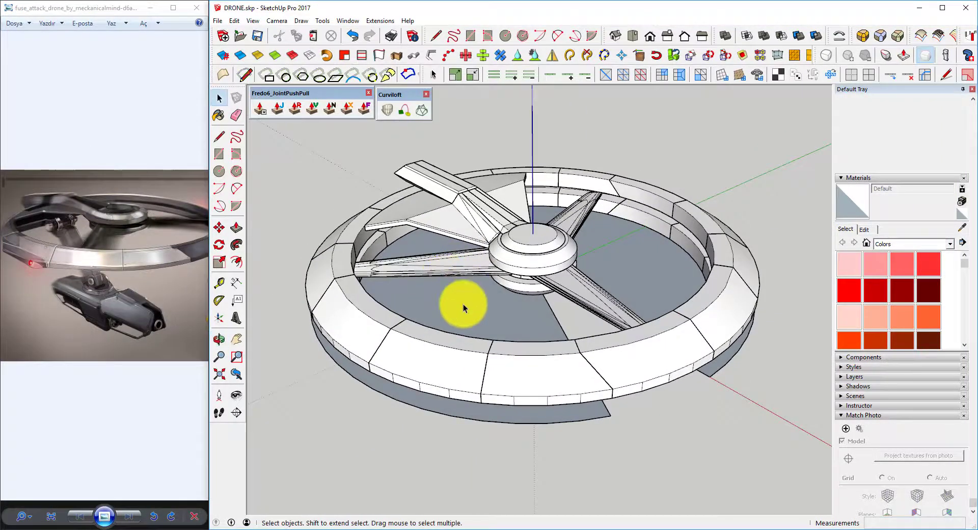